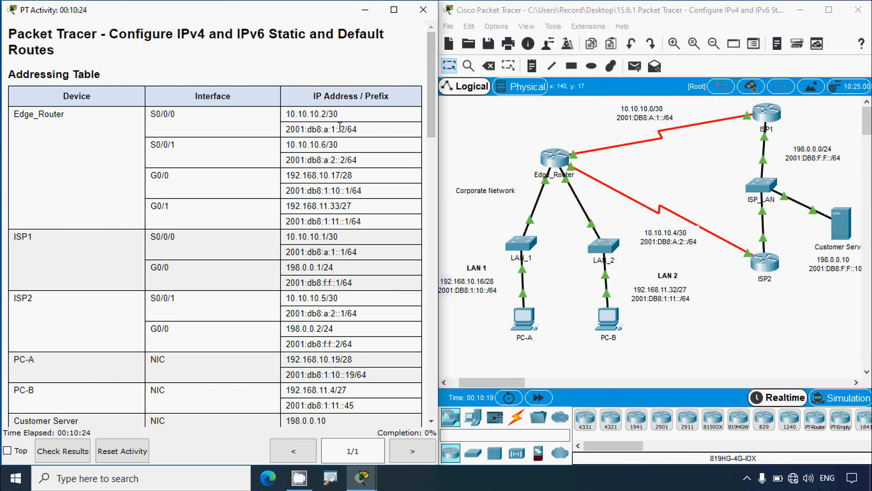
# Step: Read the activity's objectives and Part 1–3 instructions, and look up ISP1's S0/0/0 address in the addressing table
pyautogui.moveTo(431, 104); pyautogui.dragTo(437, 186)
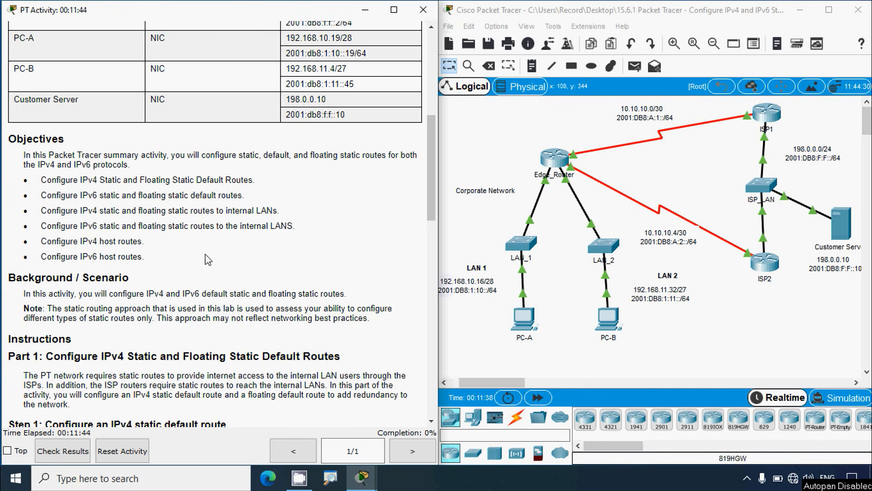
pyautogui.scroll(-3, 208, 260)
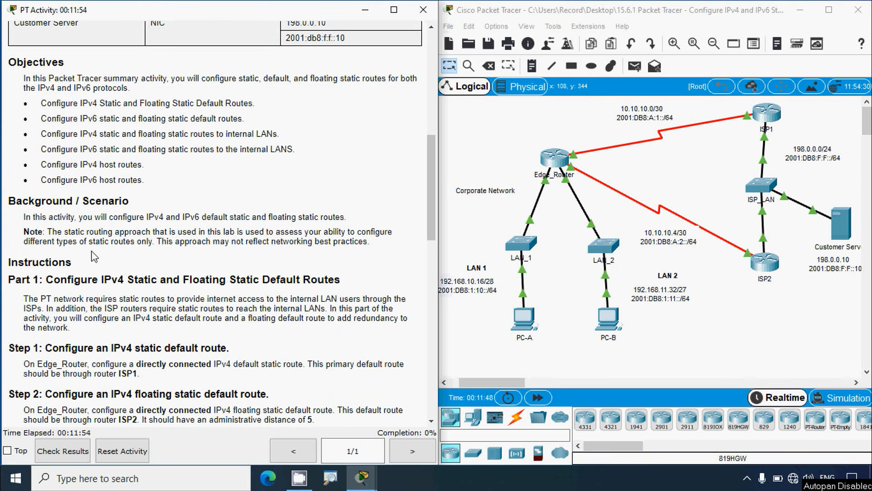
pyautogui.scroll(-1, 94, 255)
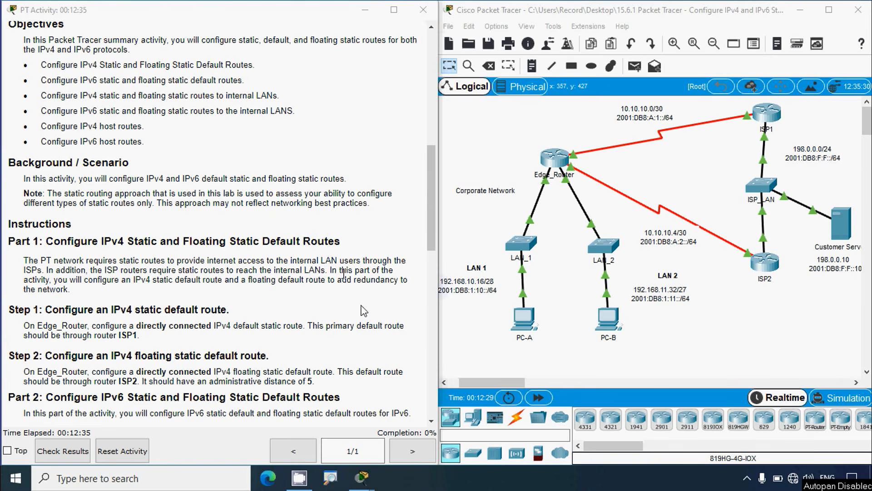
pyautogui.scroll(-1, 122, 239)
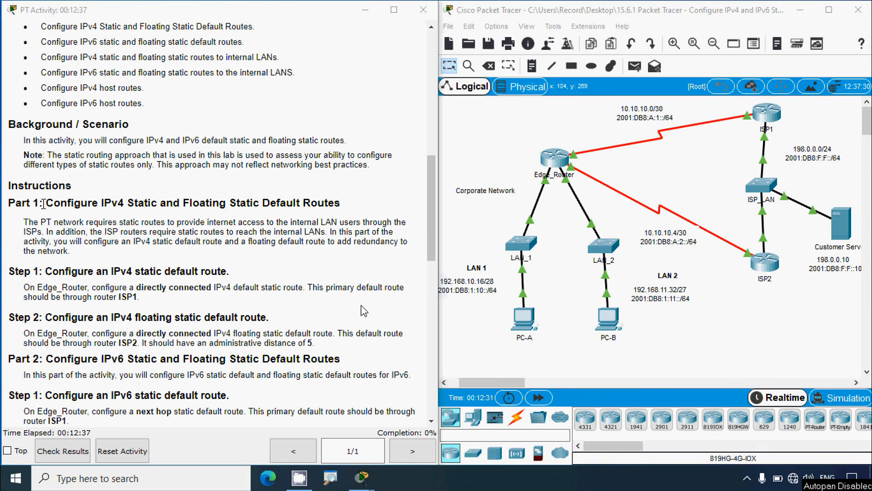
pyautogui.scroll(-1, 59, 199)
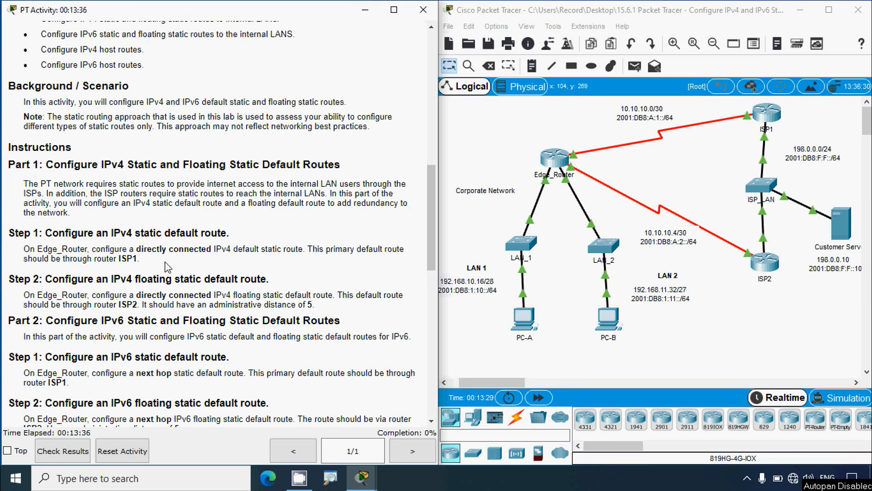
pyautogui.scroll(-1, 125, 259)
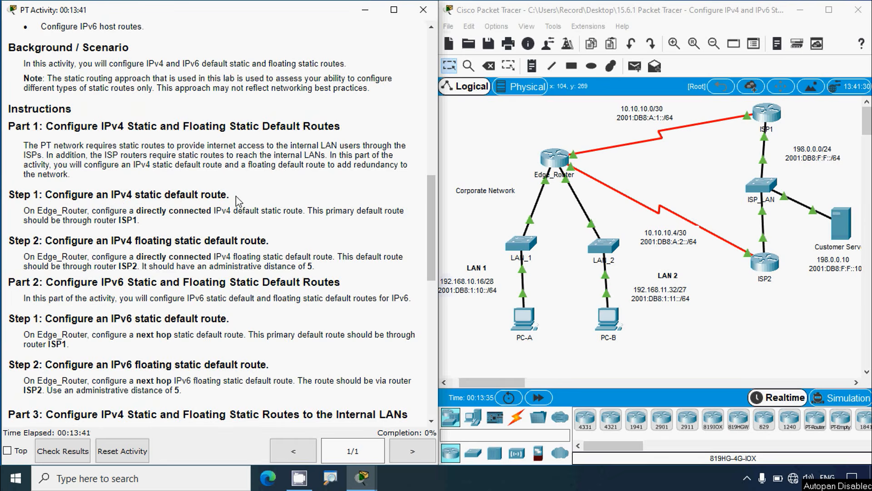
pyautogui.scroll(-1, 238, 201)
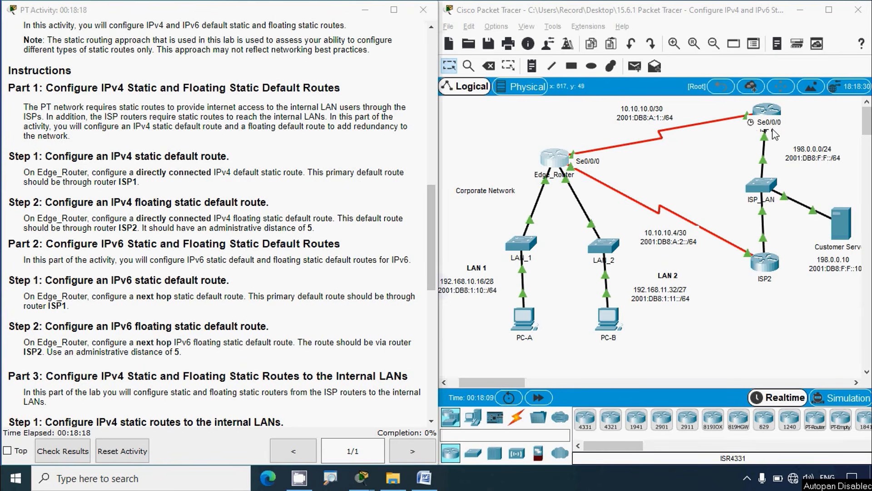
pyautogui.moveTo(430, 218); pyautogui.dragTo(433, 88)
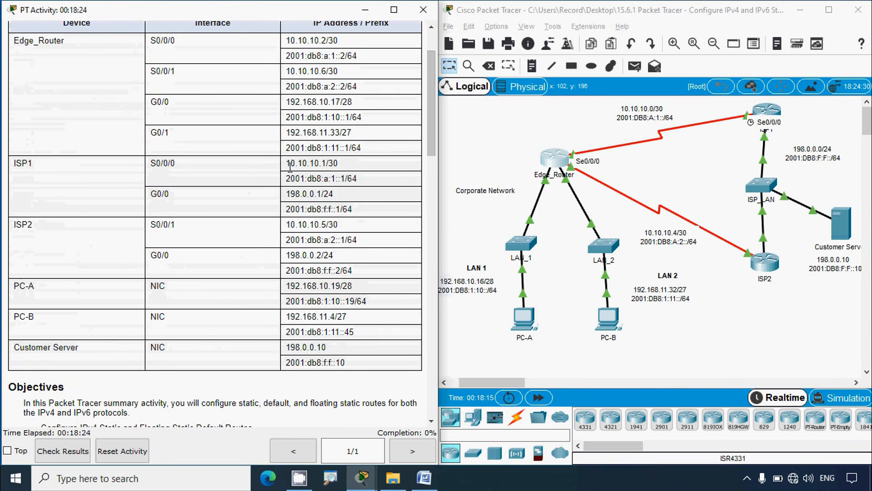
pyautogui.moveTo(286, 163); pyautogui.dragTo(317, 162)
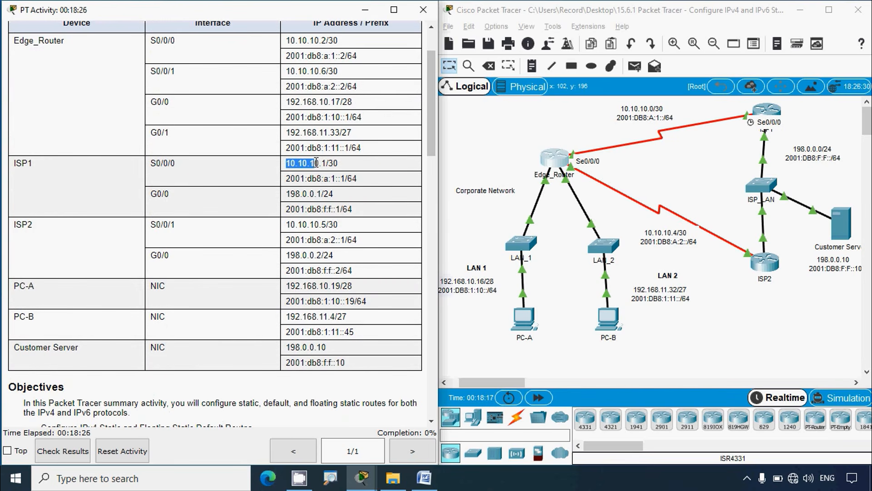
pyautogui.click(502, 153)
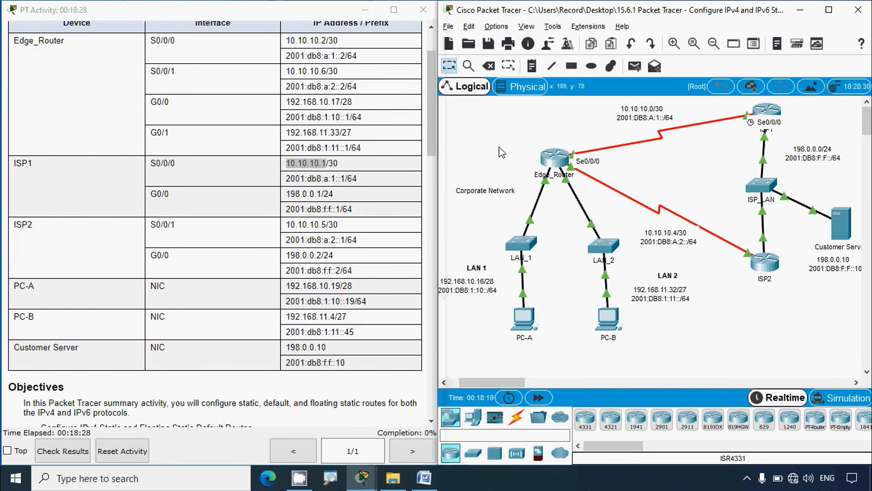
# Step: Open the Edge_Router command line in a maximized window and enter global configuration mode with enable and conf t
pyautogui.click(553, 164)
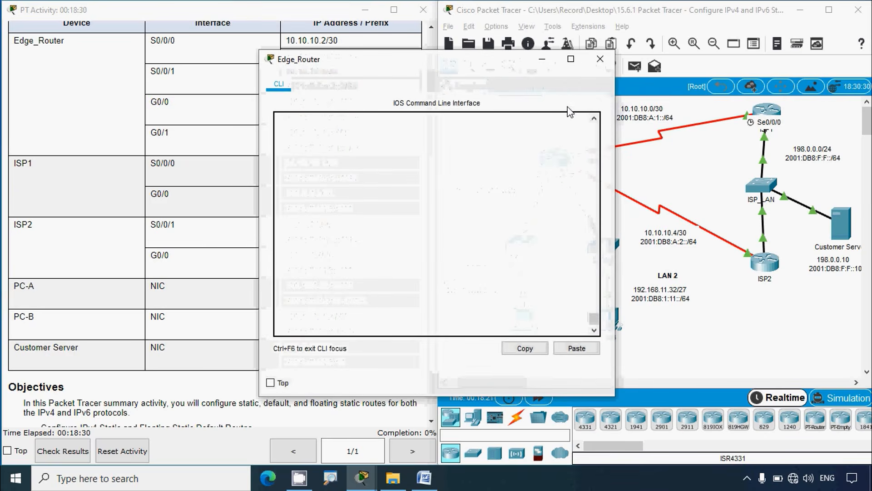
pyautogui.click(568, 55)
pyautogui.click(74, 376)
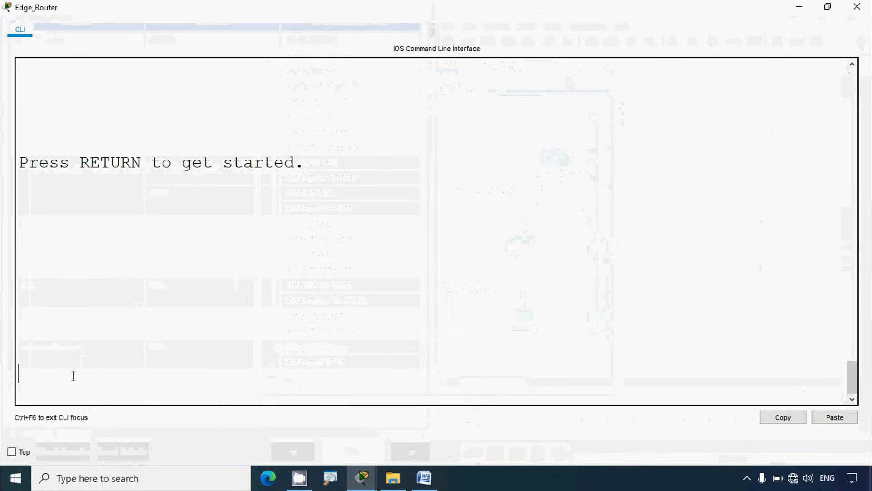
pyautogui.press('Return')
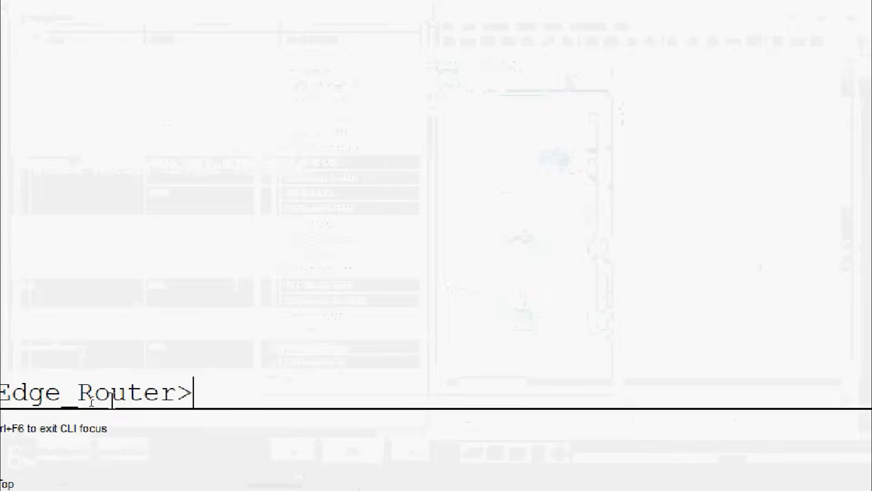
pyautogui.write('en')
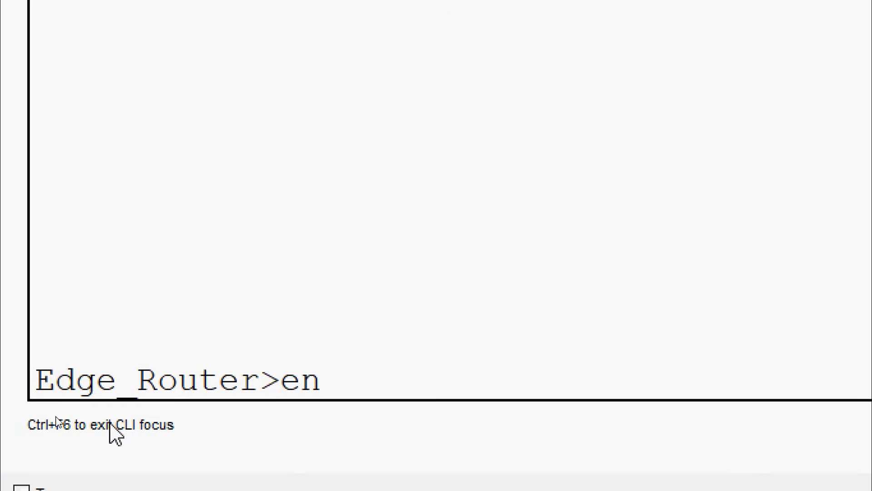
pyautogui.press('Tab')
pyautogui.press('Return')
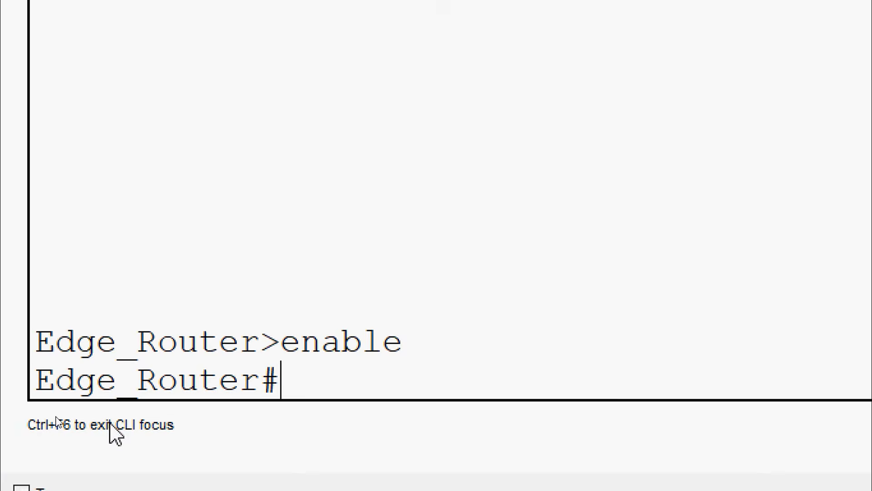
pyautogui.write('conf t')
pyautogui.press('Return')
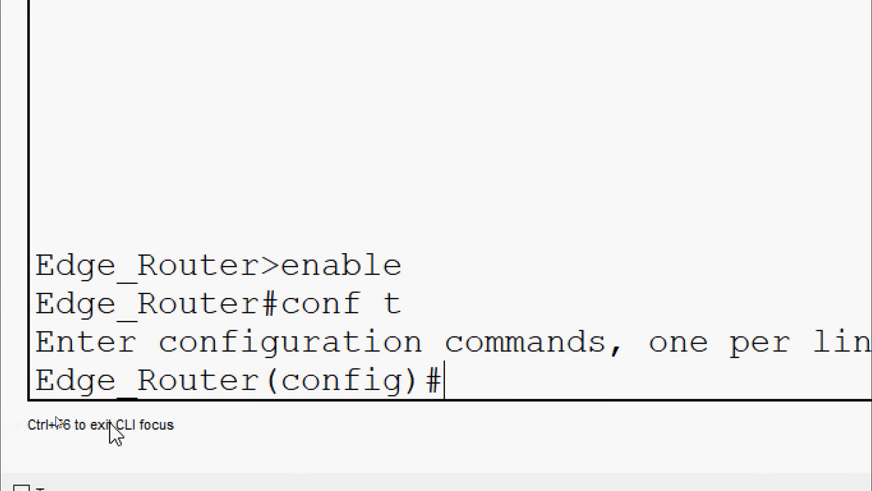
pyautogui.write('r')
pyautogui.press('BackSpace')
pyautogui.write('lip')
pyautogui.press('BackSpace')
pyautogui.press('BackSpace')
pyautogui.press('BackSpace')
pyautogui.write('o')
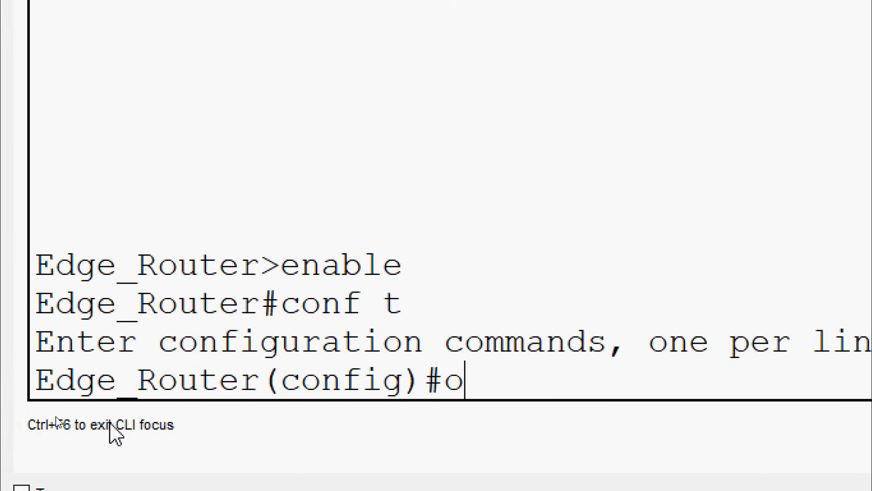
pyautogui.press('BackSpace')
# Step: Configure the directly connected IPv4 default route on Edge_Router with ip route 0.0.0.0 0.0.0.0 serial 0/0/0
pyautogui.write('ip route ')
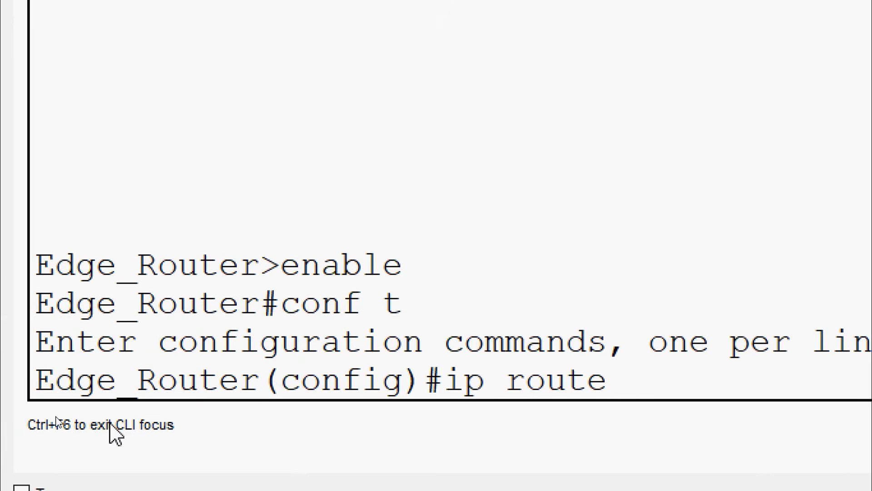
pyautogui.write('0.0.0.0')
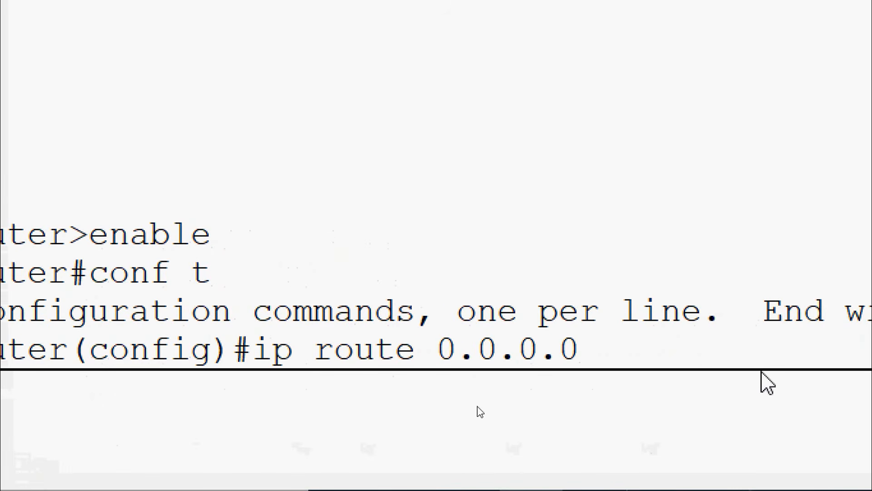
pyautogui.write(' 0.0.0.0')
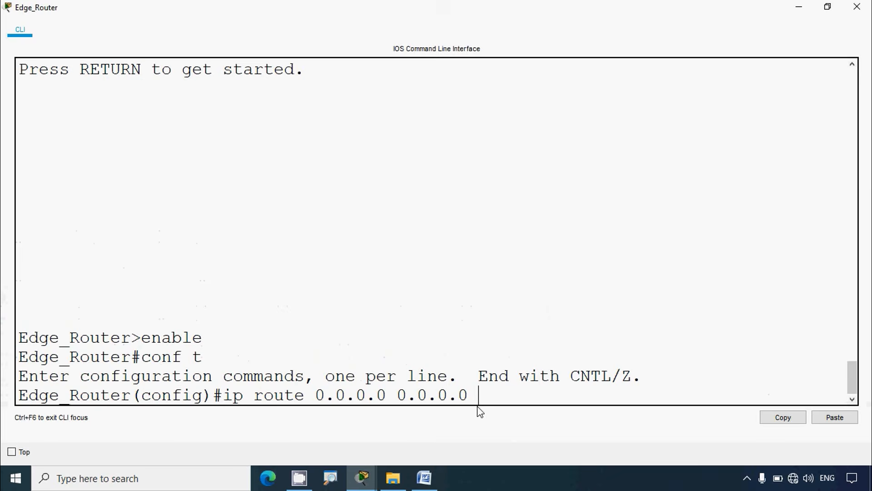
pyautogui.click(799, 8)
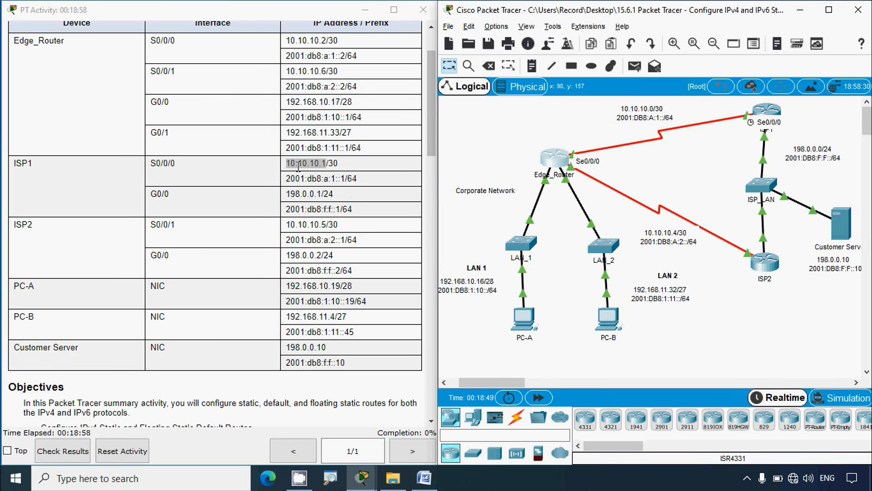
pyautogui.click(554, 159)
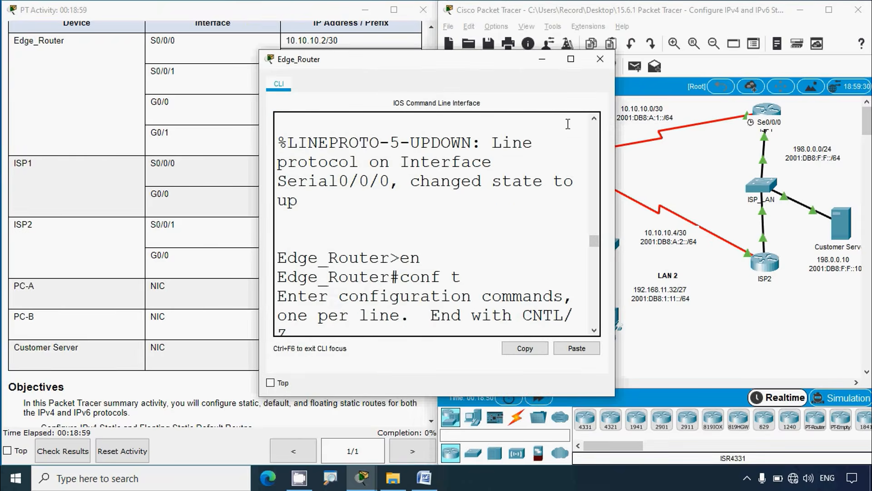
pyautogui.click(571, 60)
pyautogui.write('se')
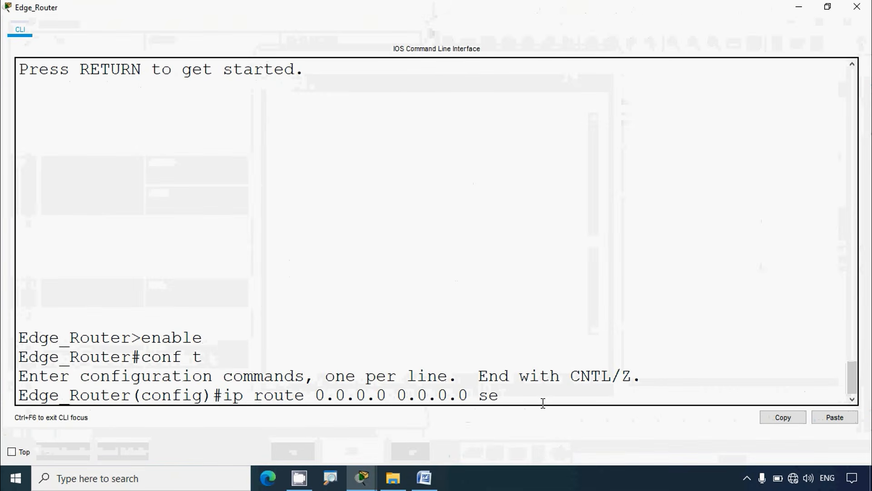
pyautogui.write('rial 0/0/0')
pyautogui.press('Return')
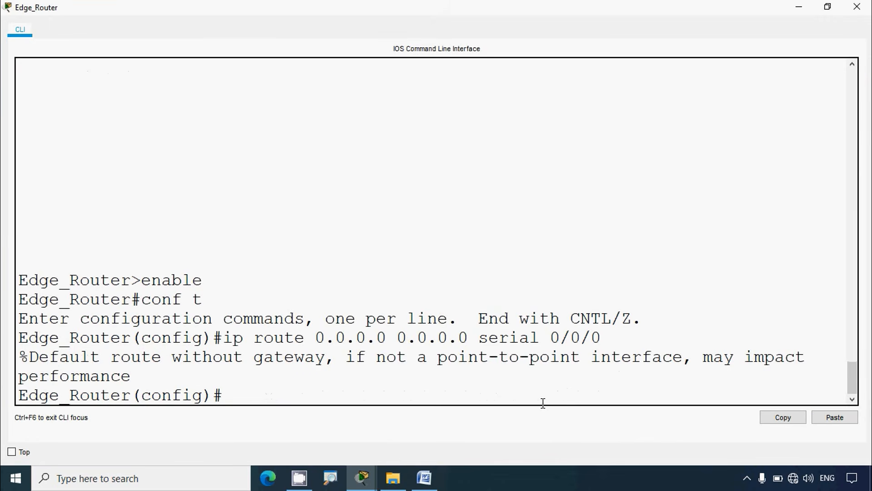
# Step: Review the Part 1 Step 2 instructions for the IPv4 floating static default route, including its exit router and administrative distance
pyautogui.click(799, 6)
pyautogui.click(408, 166)
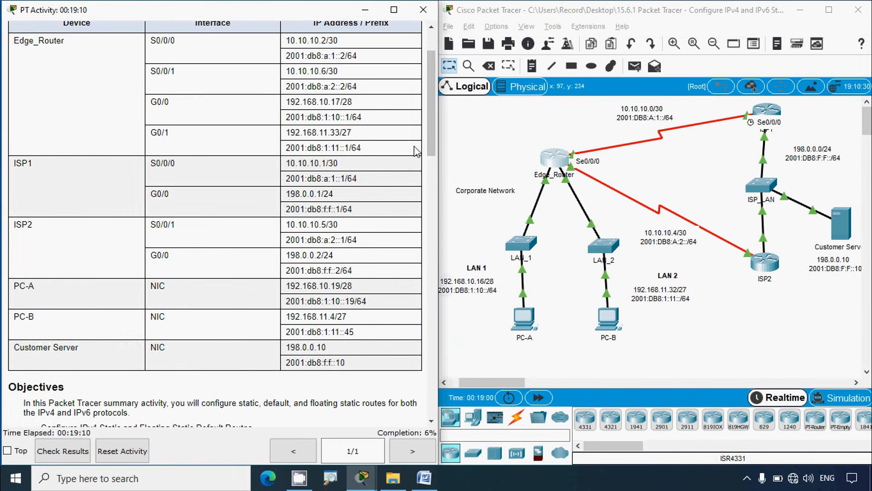
pyautogui.scroll(-8, 357, 195)
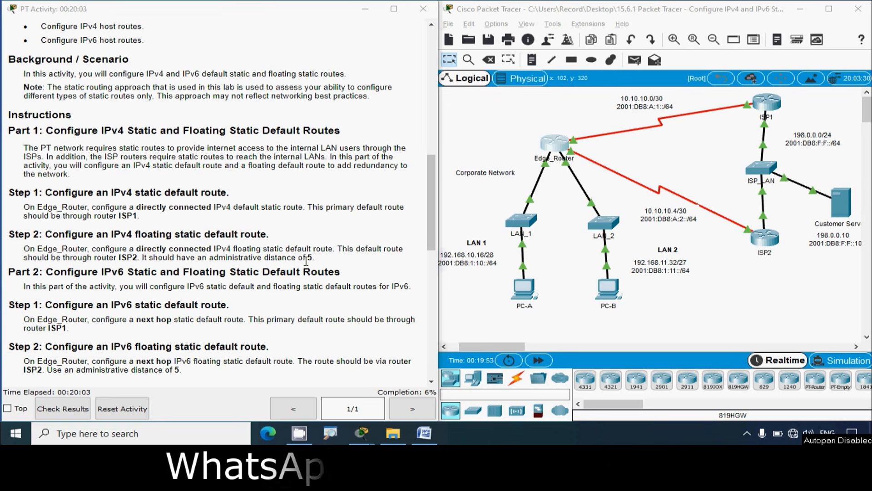
pyautogui.moveTo(314, 258); pyautogui.dragTo(230, 260)
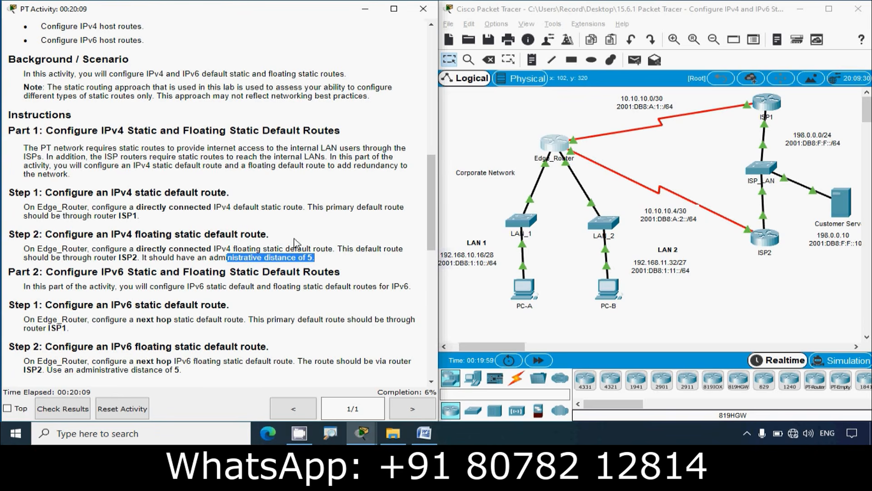
pyautogui.click(794, 302)
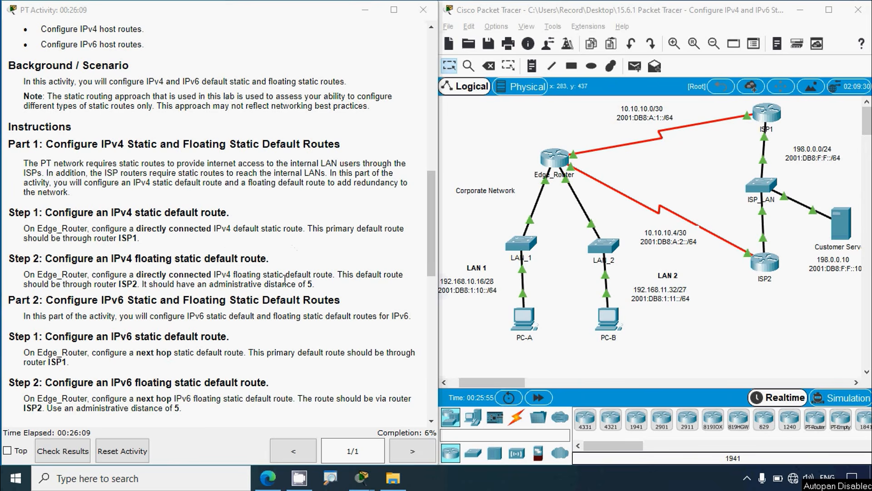
pyautogui.moveTo(147, 284); pyautogui.dragTo(270, 284)
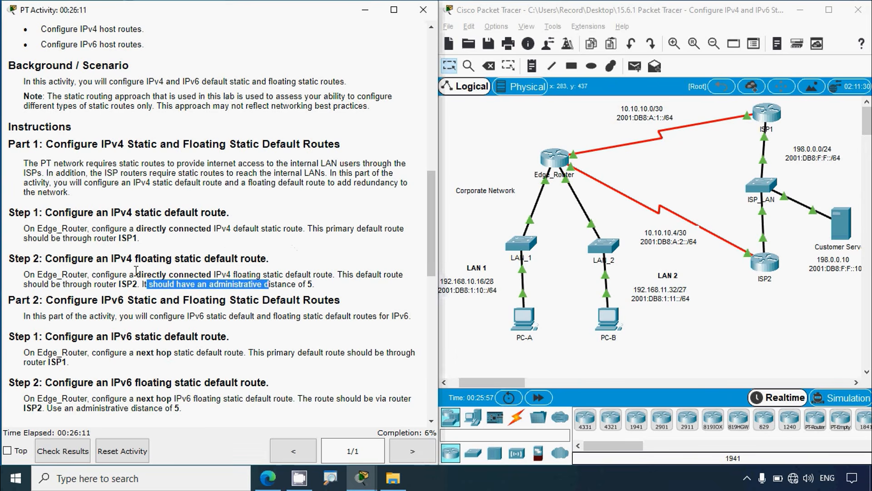
pyautogui.moveTo(130, 274); pyautogui.dragTo(233, 288)
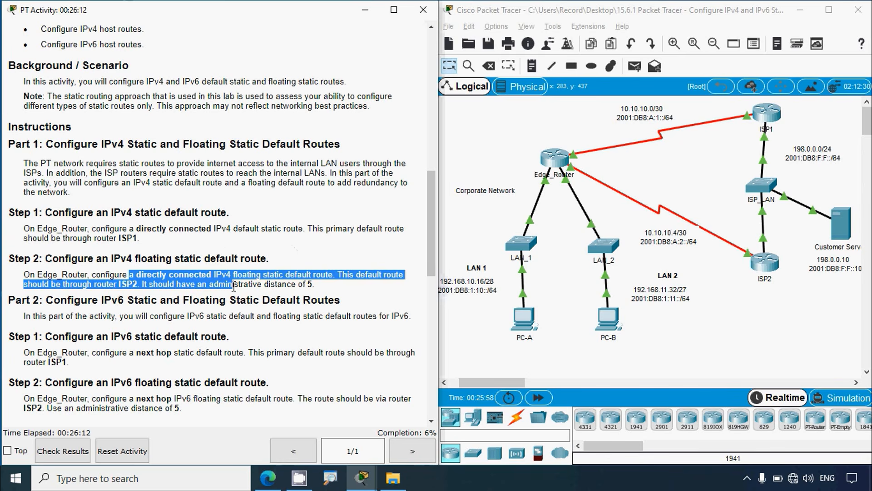
pyautogui.click(693, 320)
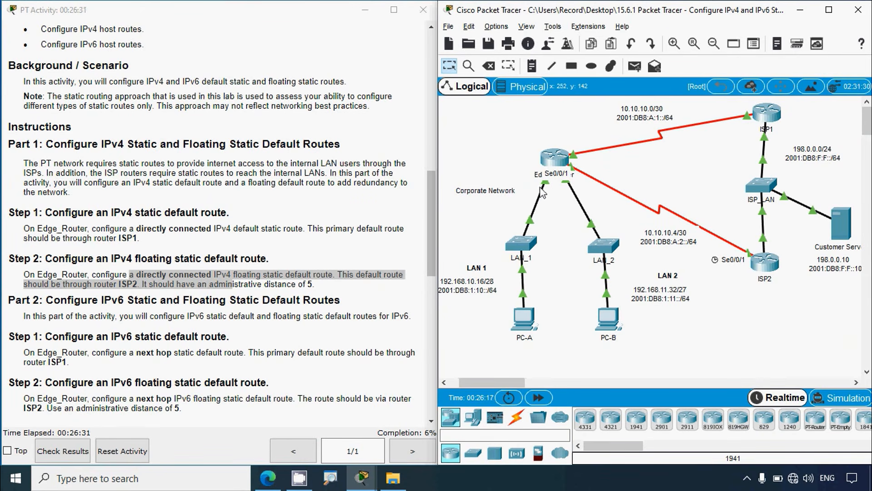
# Step: In a maximized Edge_Router command line, enter ip route 0.0.0.0 0.0.0.0 serial 0/0/1 and query its remaining parameters with ?
pyautogui.click(562, 164)
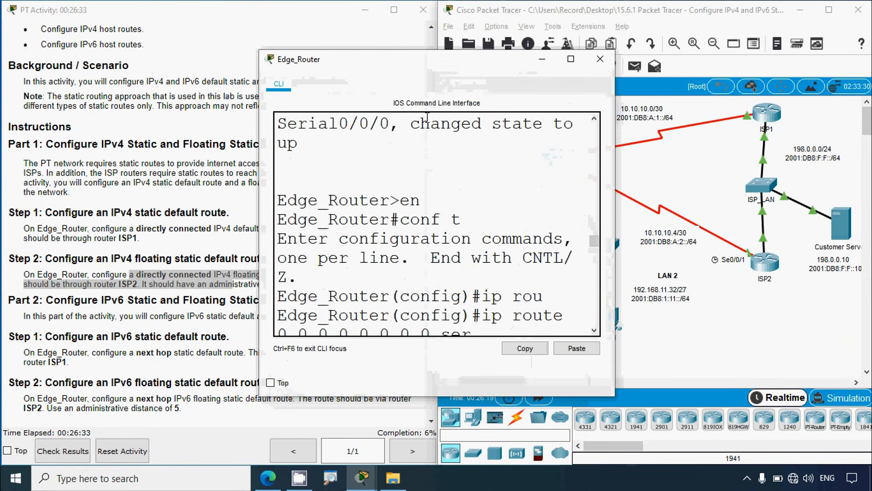
pyautogui.click(564, 63)
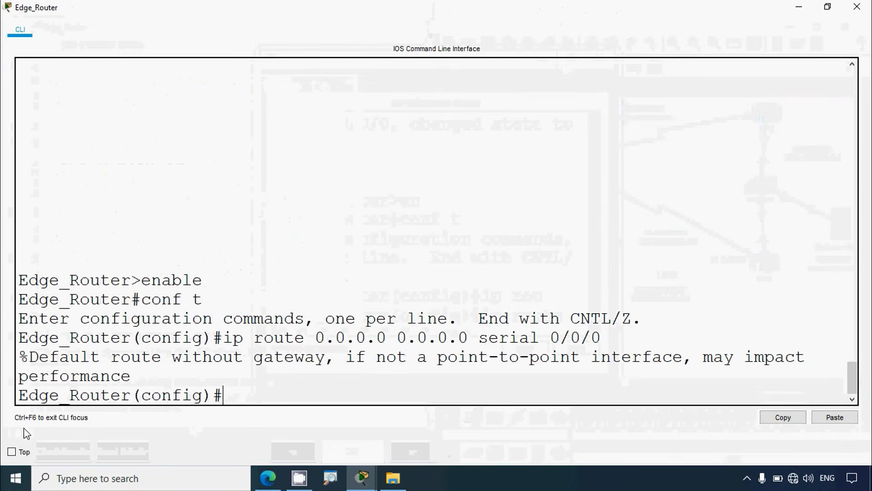
pyautogui.write('ip ')
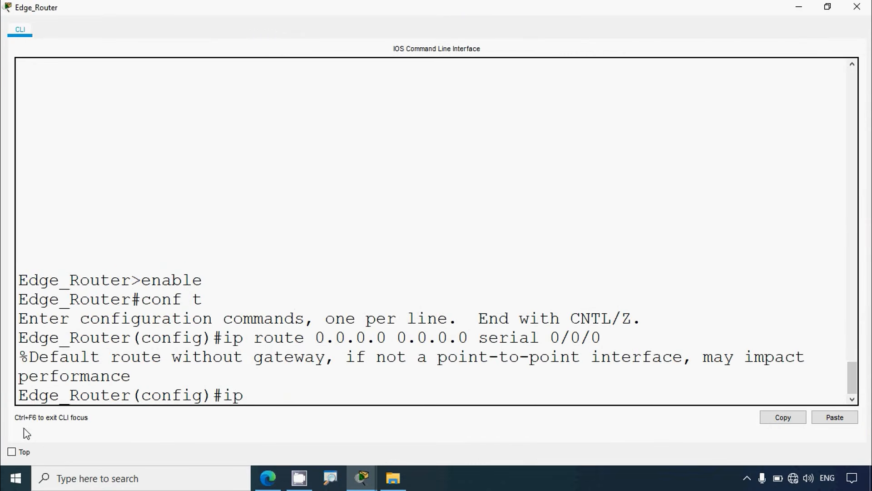
pyautogui.write('route 0.0.0.0 0')
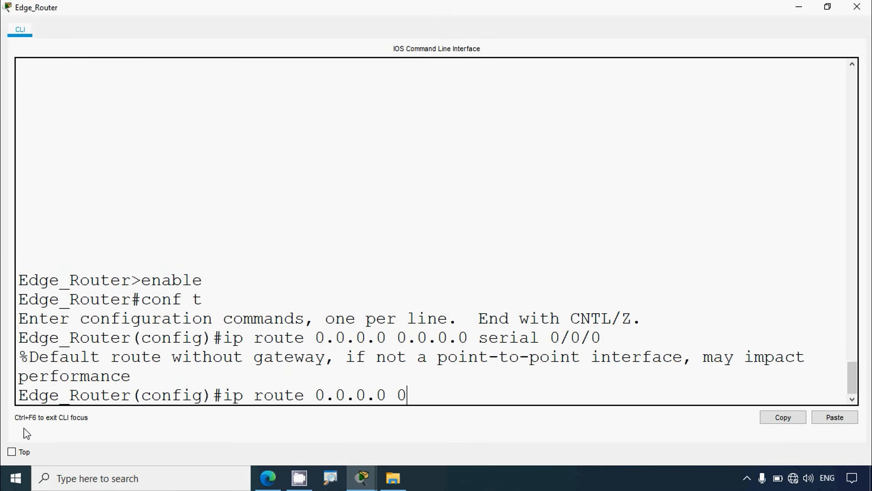
pyautogui.write('.0.0.0 serial')
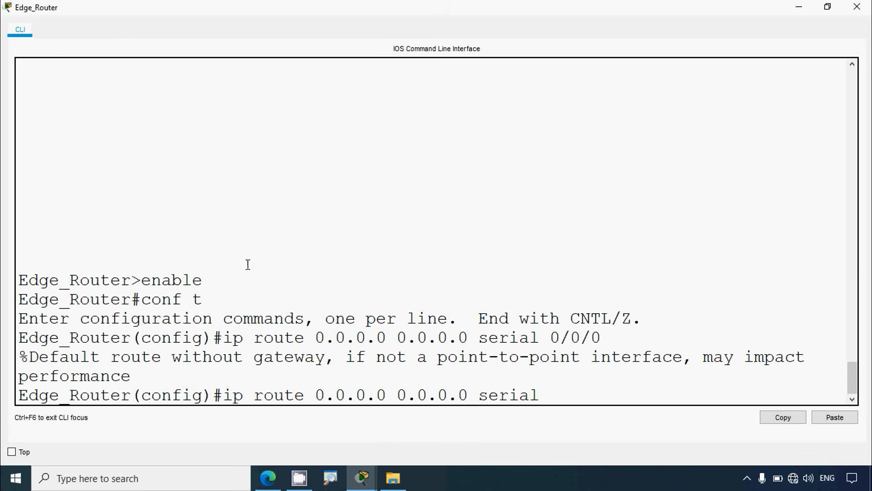
pyautogui.click(800, 6)
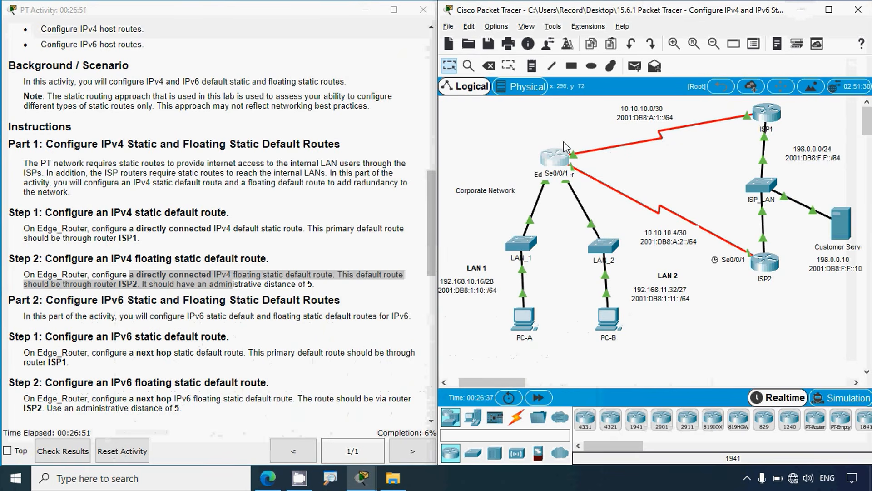
pyautogui.click(563, 162)
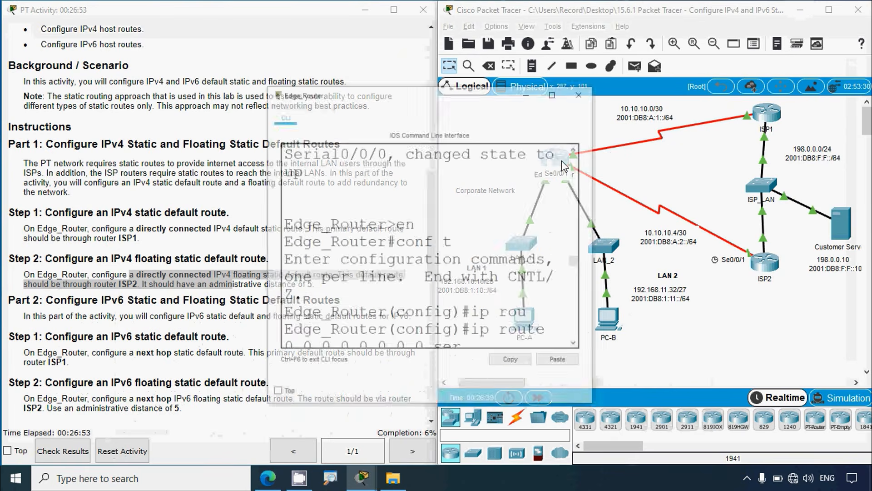
pyautogui.click(572, 58)
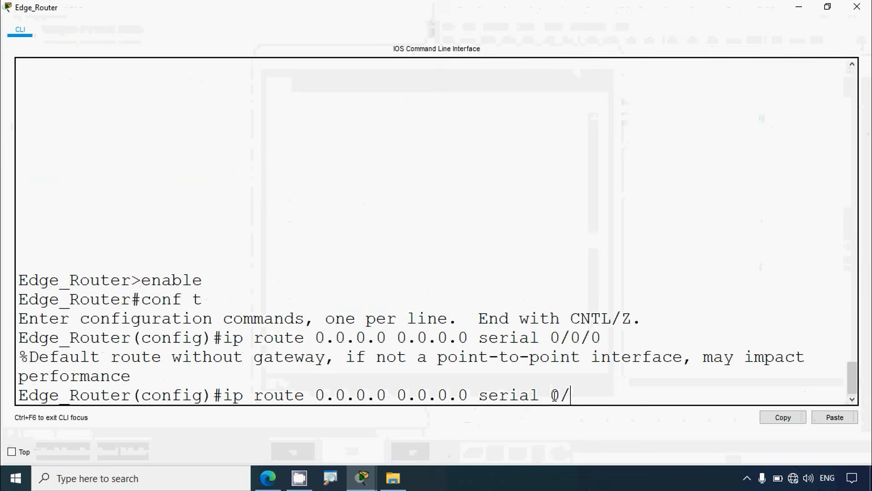
pyautogui.write('0/1 ')
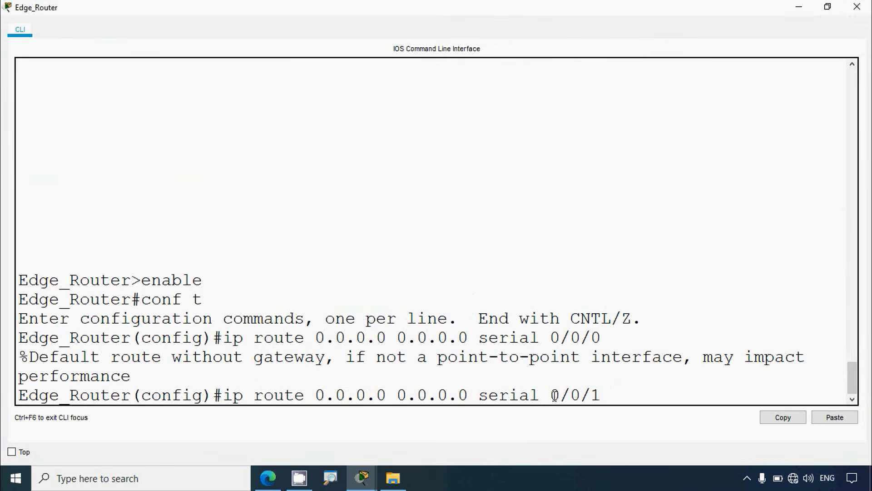
pyautogui.write('?')
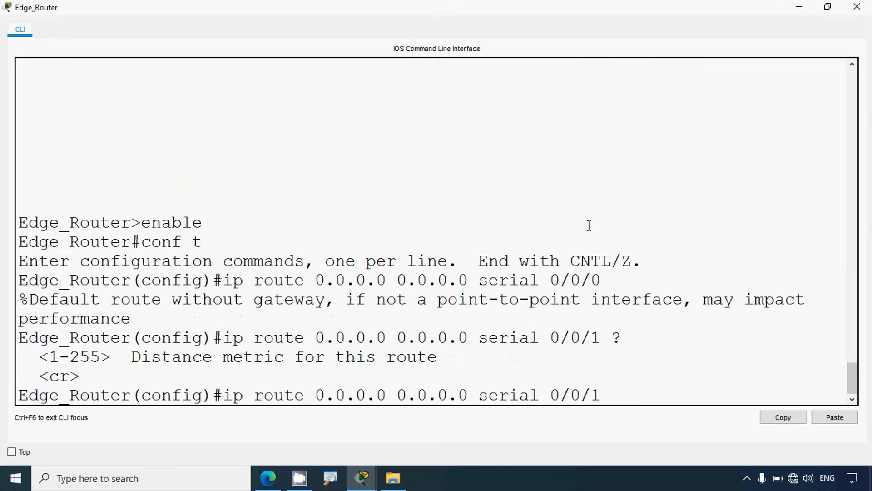
# Step: Check the administrative distance required in Part 1 Step 2, complete the serial 0/0/1 default route with distance 5, and close the router window
pyautogui.click(799, 7)
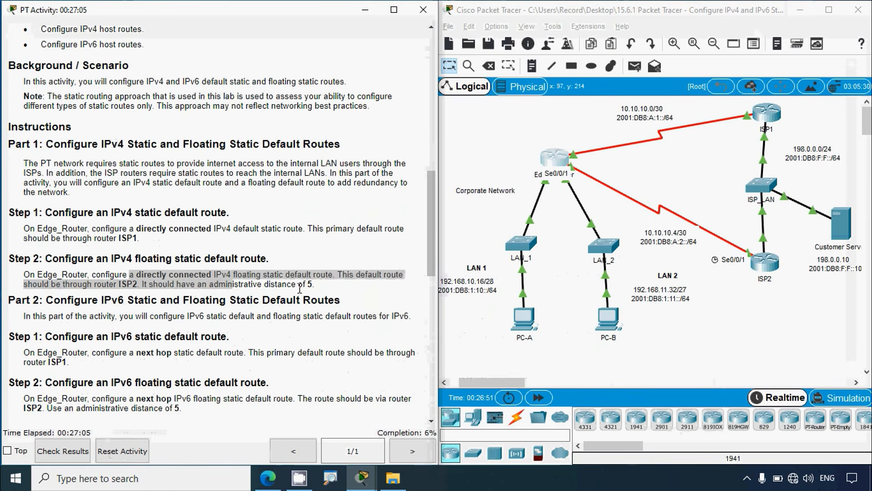
pyautogui.click(300, 289)
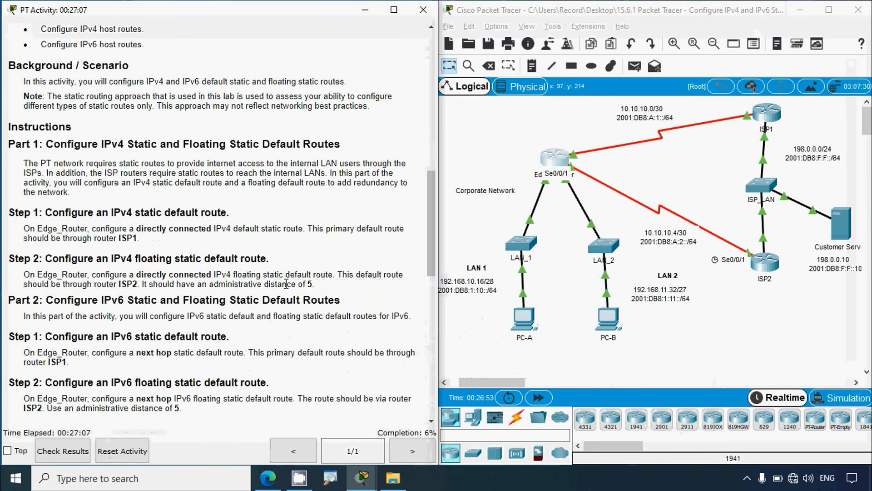
pyautogui.click(562, 155)
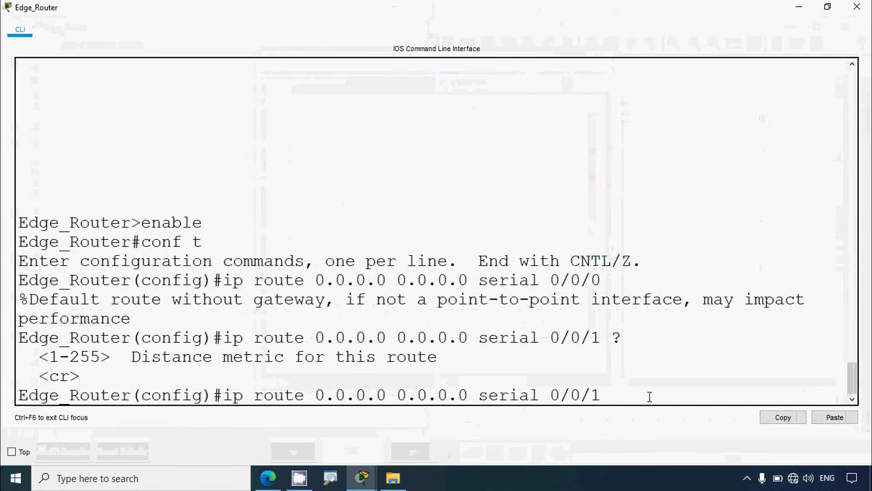
pyautogui.press('Return')
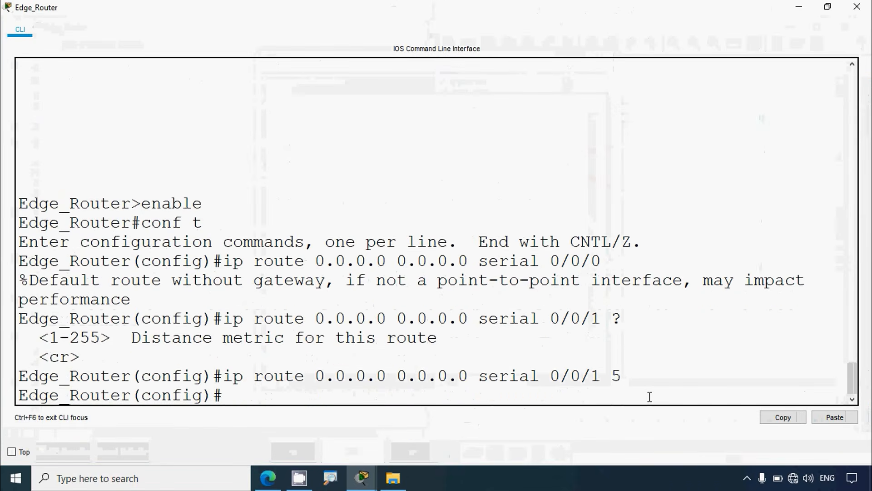
pyautogui.click(857, 6)
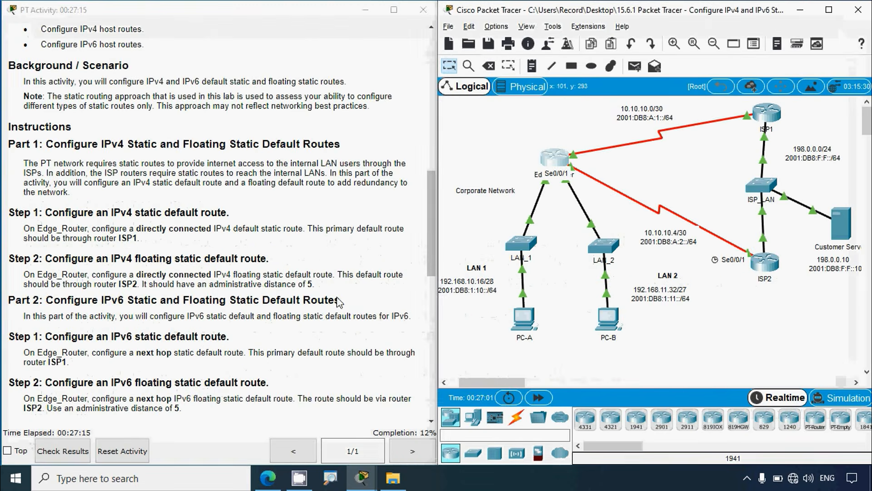
# Step: Review the Part 2 Step 1 instructions and copy ISP1's S0/0/0 IPv6 address 2001:db8:a:1::1, without its prefix length, from the addressing table
pyautogui.click(337, 299)
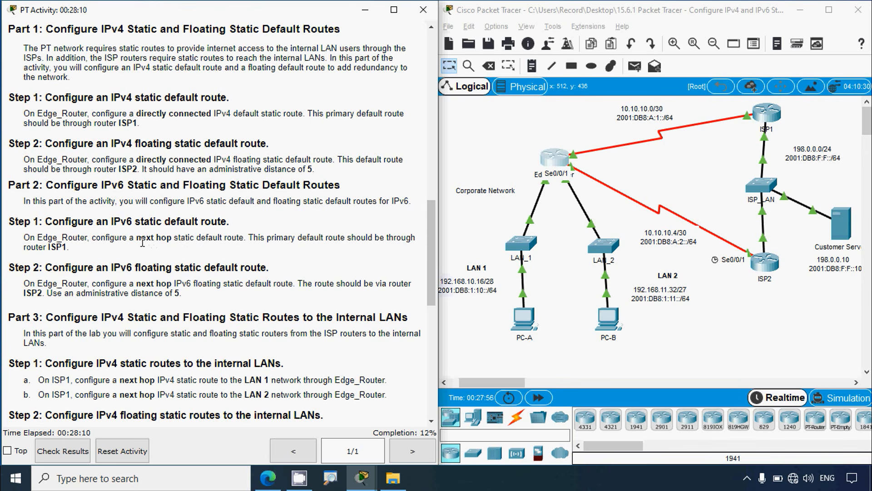
pyautogui.moveTo(131, 238); pyautogui.dragTo(169, 238)
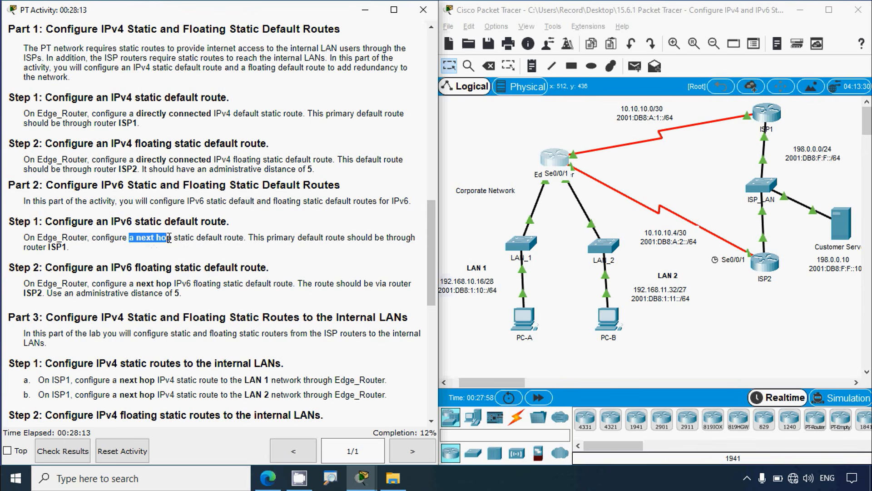
pyautogui.click(238, 264)
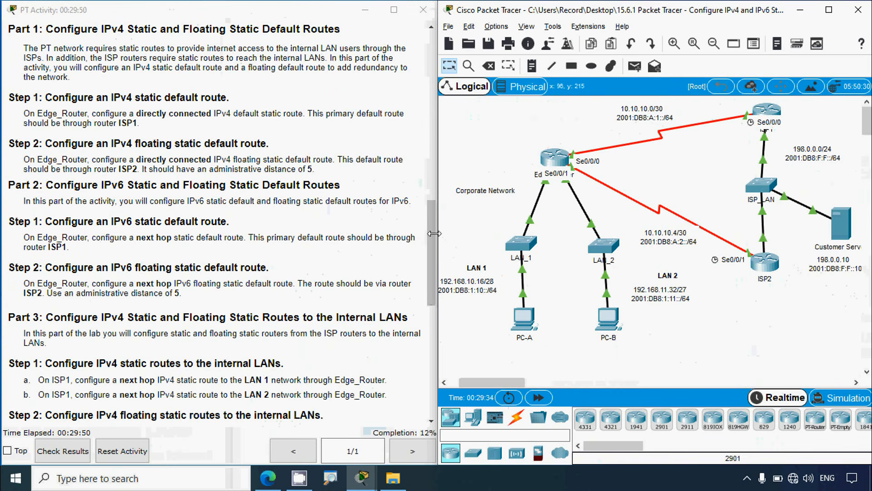
pyautogui.moveTo(429, 239); pyautogui.dragTo(425, 79)
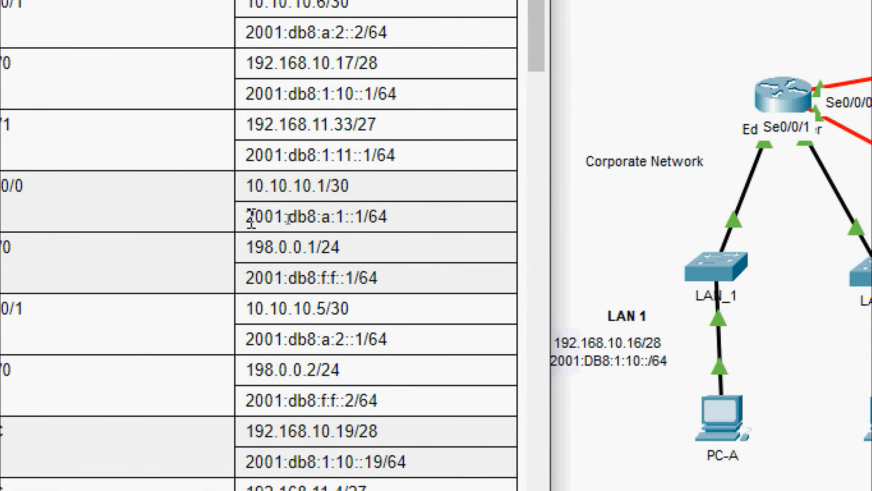
pyautogui.moveTo(247, 217); pyautogui.dragTo(363, 221)
pyautogui.hotkey('ctrl', 'c')
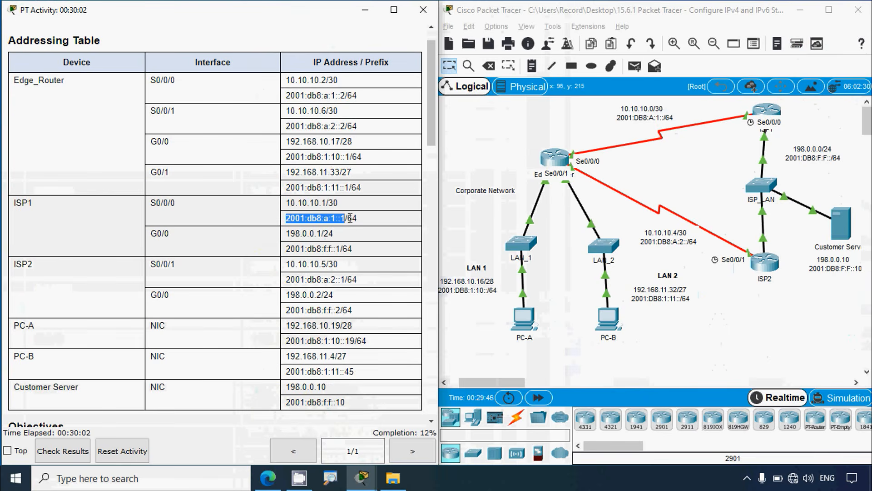
# Step: Reopen the Edge_Router command line maximized, enter ipv6 route ::/0 and query the available next parameters with ?
pyautogui.click(556, 159)
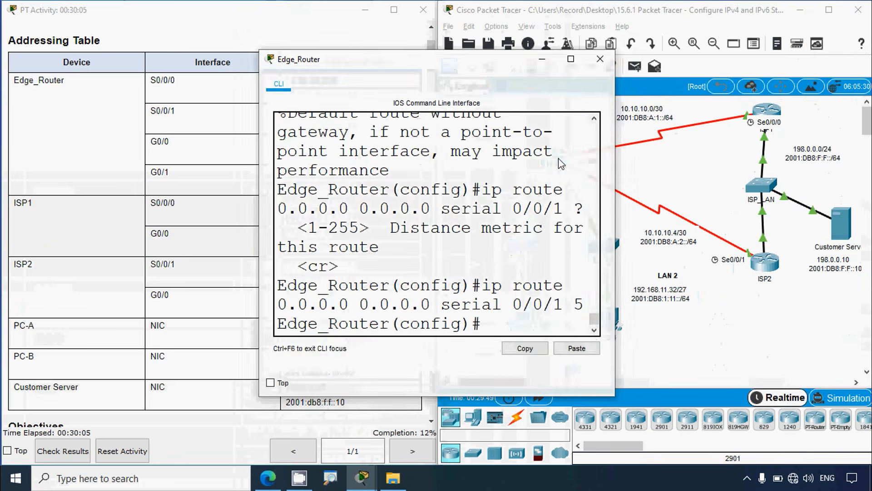
pyautogui.click(571, 58)
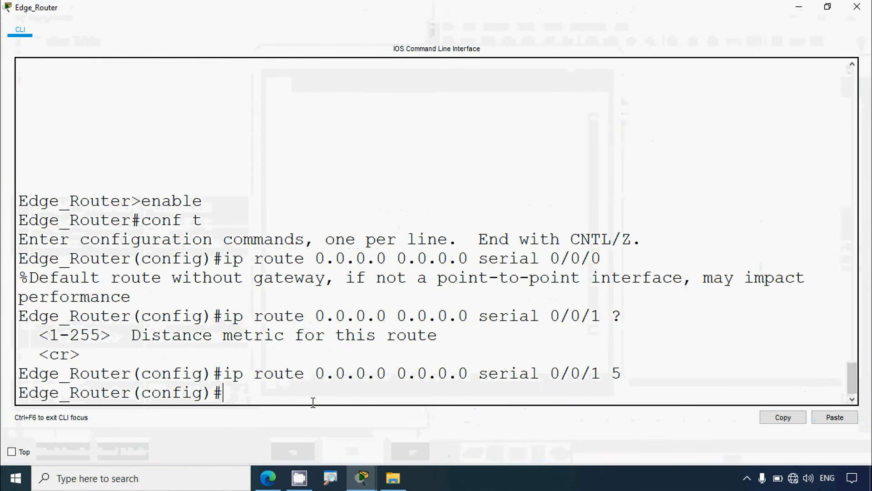
pyautogui.write('pv6 route ')
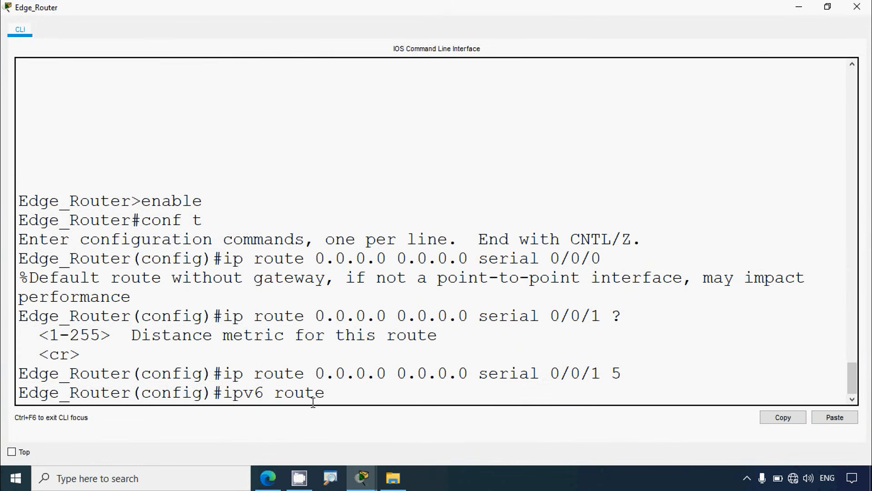
pyautogui.write('::/')
pyautogui.write('0 ?')
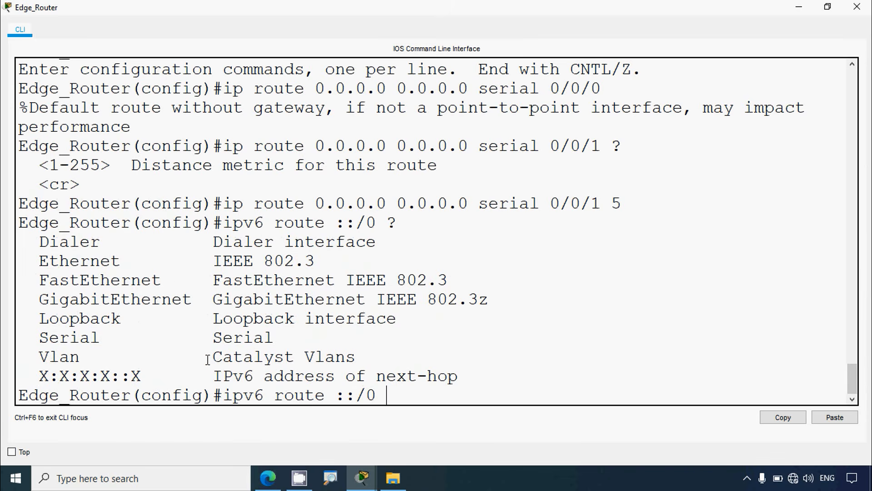
# Step: Complete the IPv6 default route by pasting the next-hop address 2001:db8:a:1::1 and run the command
pyautogui.moveTo(219, 376); pyautogui.dragTo(458, 377)
pyautogui.click(424, 398)
pyautogui.rightClick(413, 403)
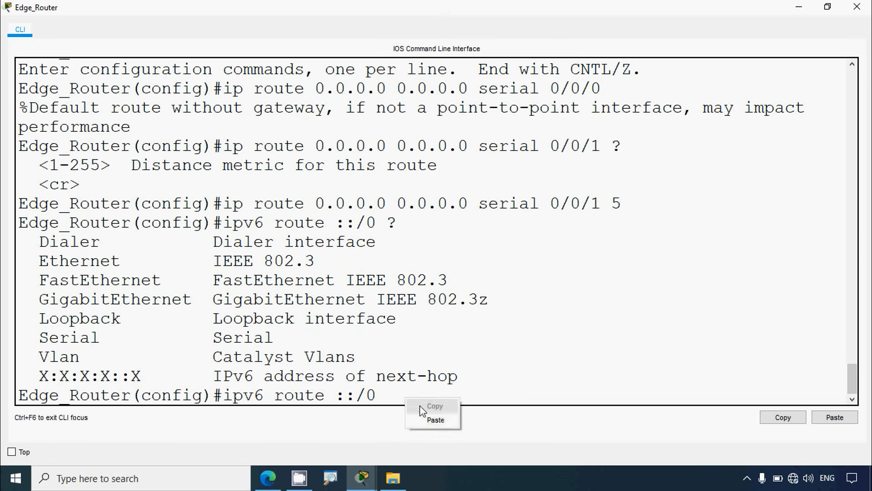
pyautogui.click(434, 416)
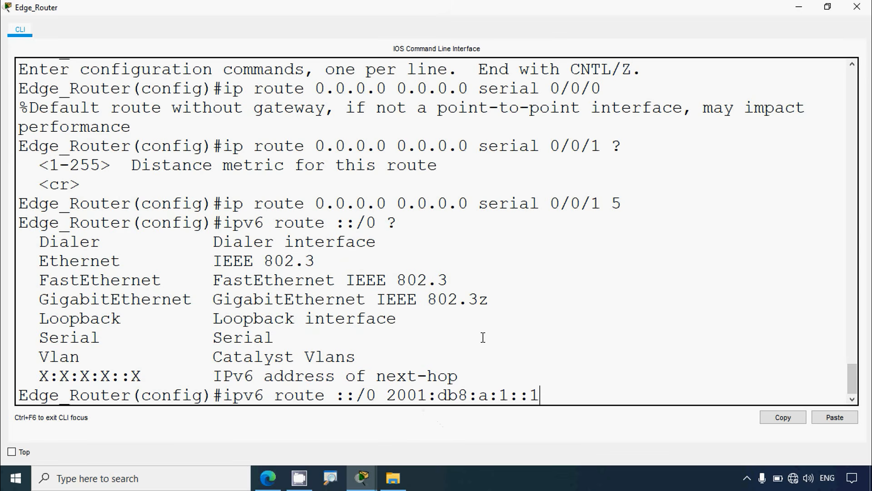
pyautogui.press('Return')
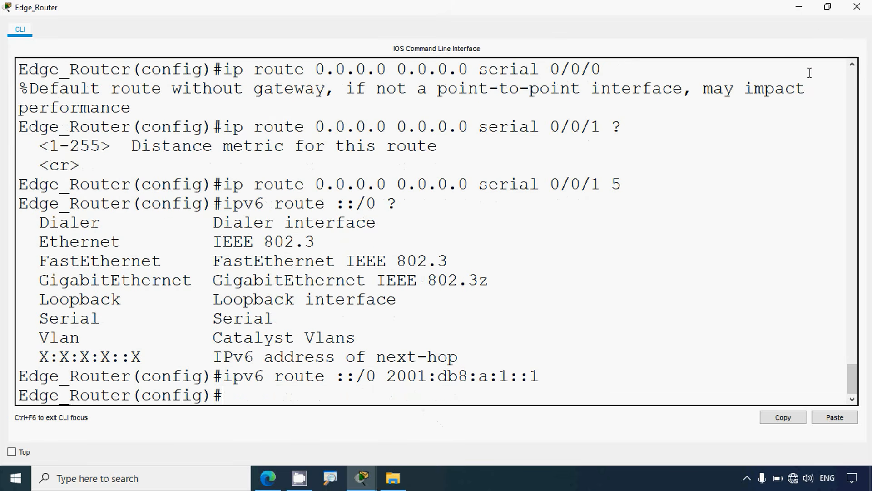
# Step: Review the Part 2 Step 2 instructions and copy ISP2's S0/0/1 IPv6 address 2001:db8:a:2::1, without its prefix length, from the addressing table
pyautogui.click(799, 7)
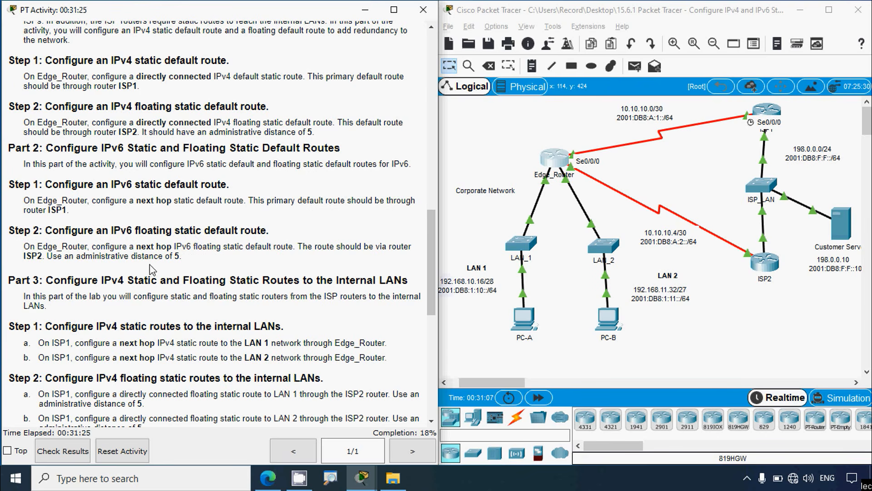
pyautogui.click(736, 377)
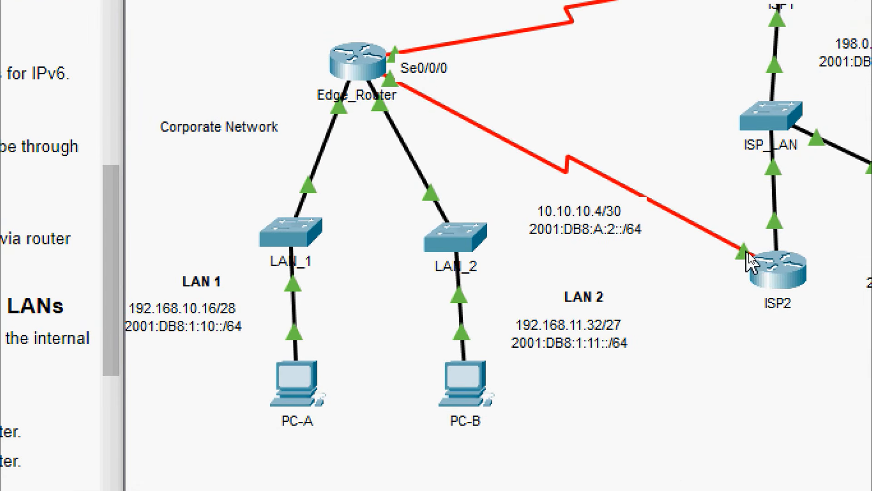
pyautogui.moveTo(746, 252)
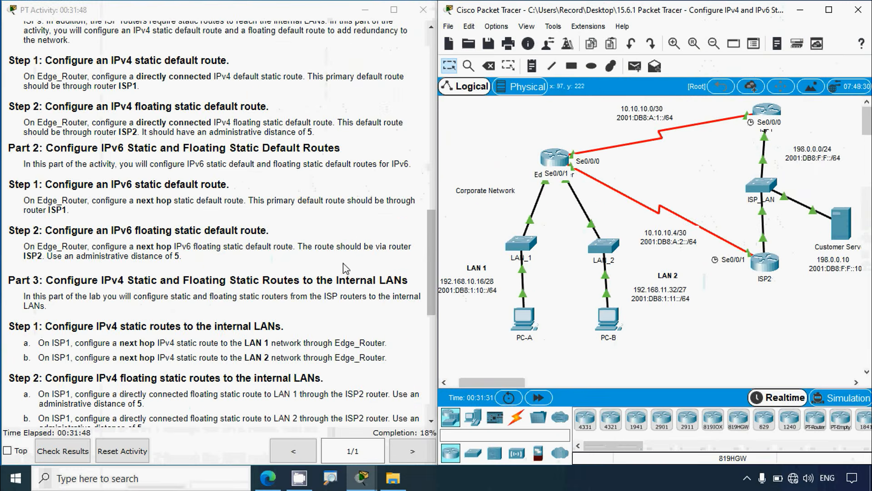
pyautogui.scroll(15, 344, 268)
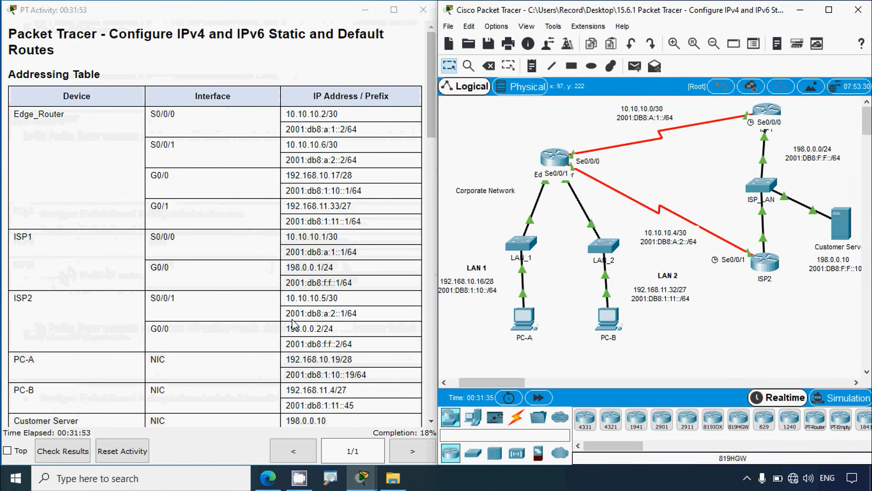
pyautogui.moveTo(288, 314); pyautogui.dragTo(345, 317)
pyautogui.hotkey('ctrl', 'c')
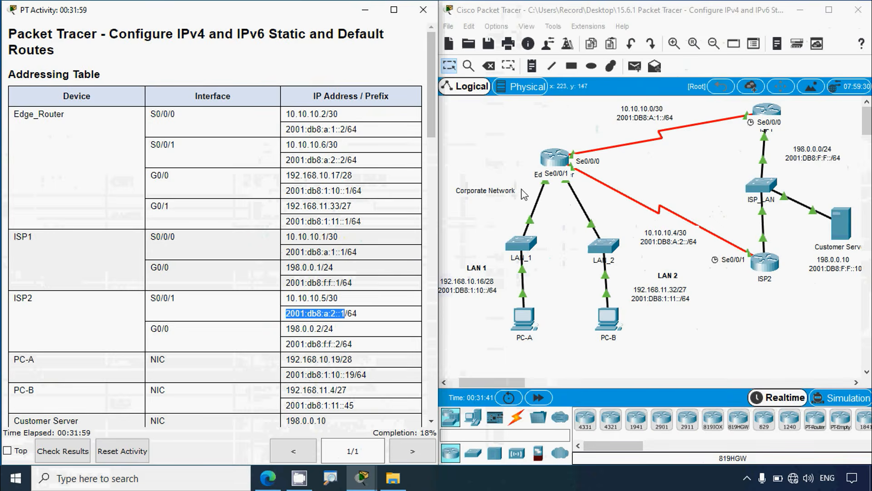
# Step: On Edge_Router, configure the IPv6 floating default route with ipv6 route ::/0 2001:db8:a:2::1 5, then minimize its window
pyautogui.click(550, 159)
pyautogui.click(567, 61)
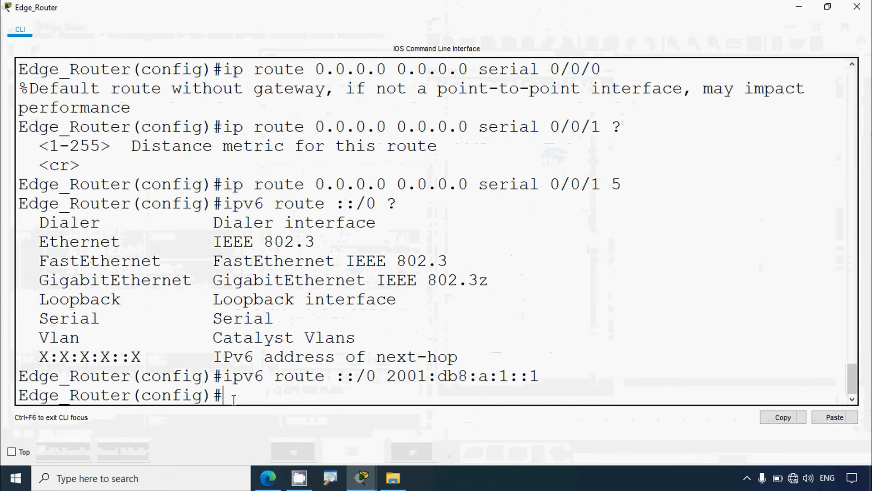
pyautogui.write('ipv6 ')
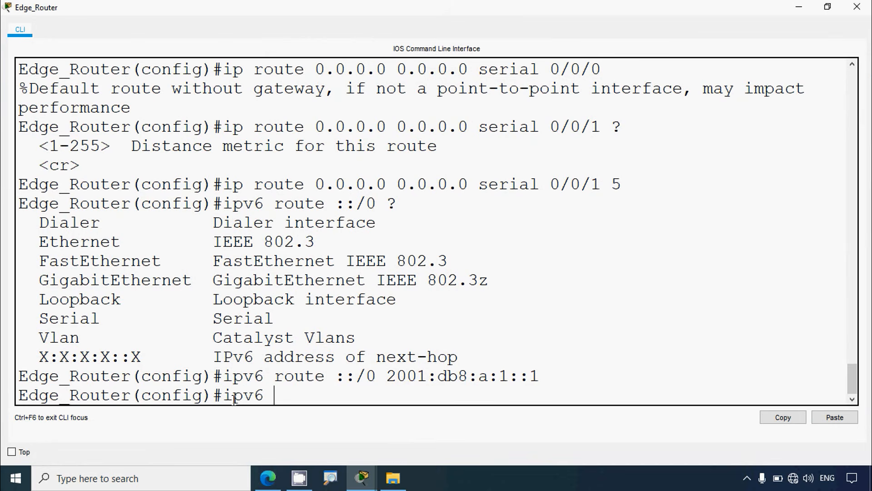
pyautogui.write('route ::')
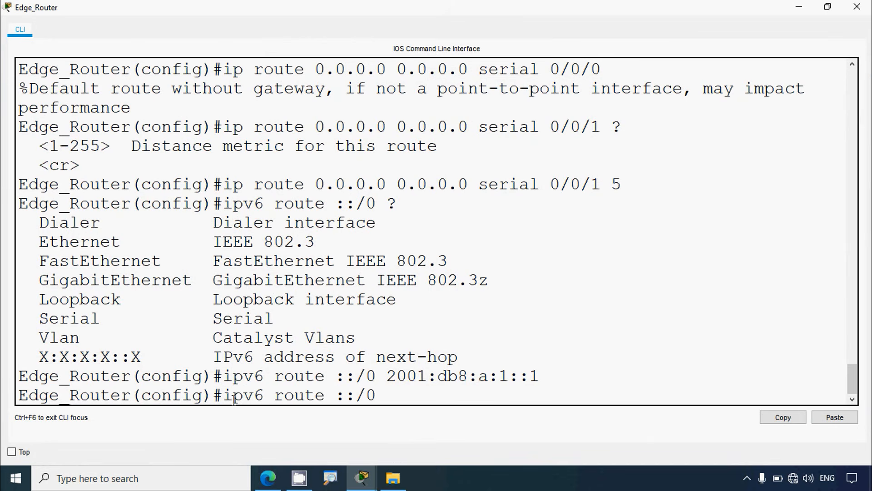
pyautogui.write('/0')
pyautogui.rightClick(391, 394)
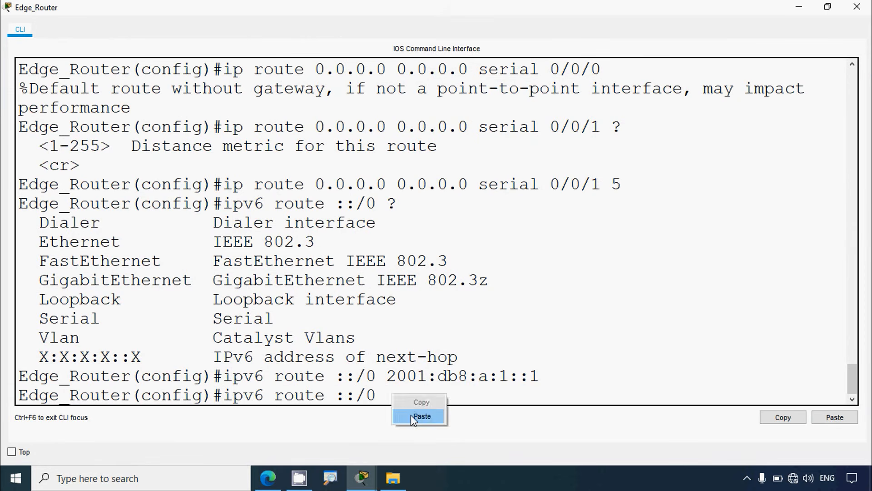
pyautogui.click(411, 415)
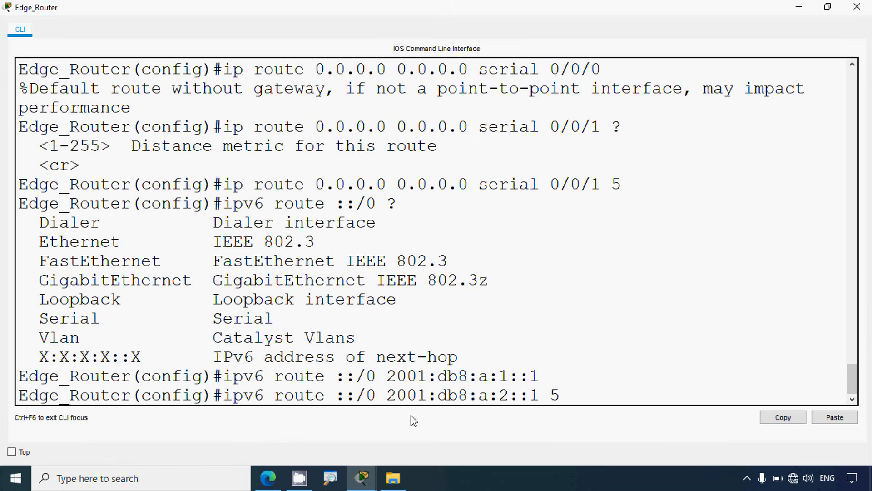
pyautogui.press('Return')
pyautogui.click(799, 7)
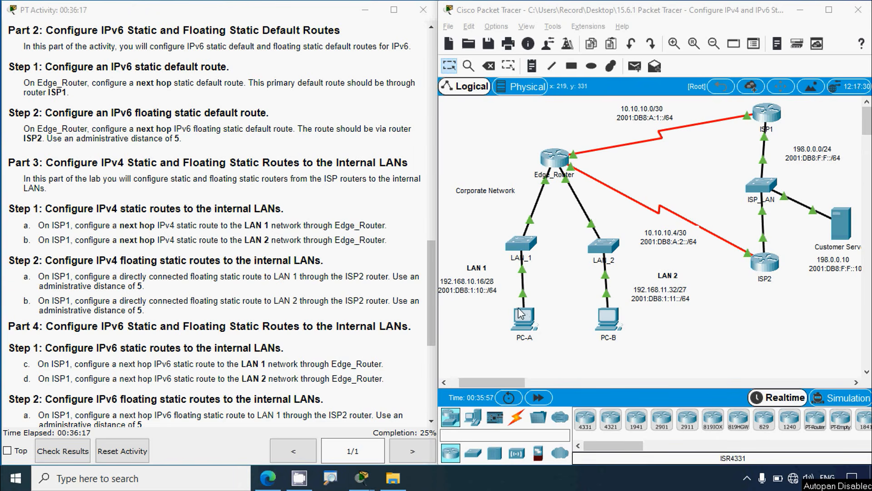
# Step: Copy Edge_Router's S0/0/0 IPv4 address 10.10.10.2, without its prefix length, from the addressing table
pyautogui.click(675, 371)
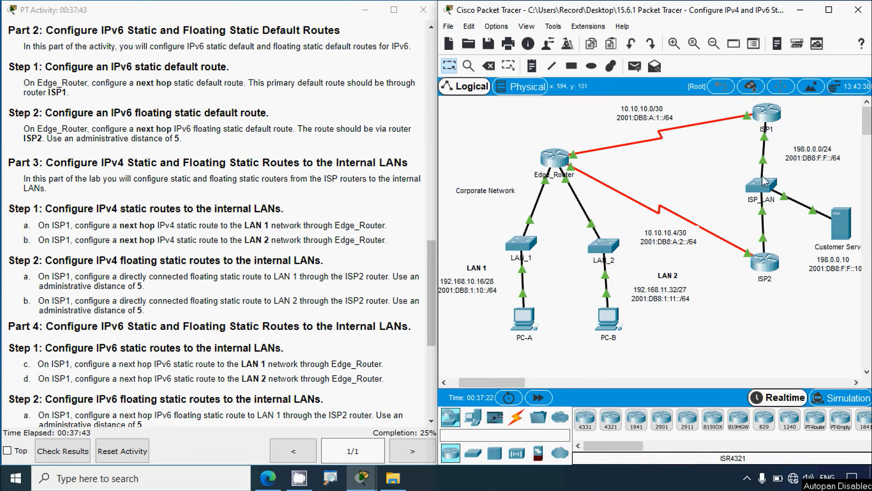
pyautogui.press('alt')
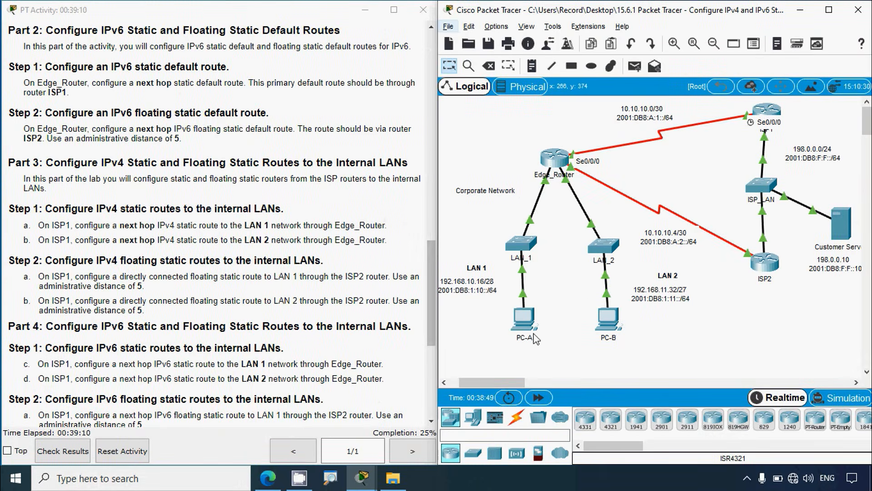
pyautogui.click(324, 303)
pyautogui.scroll(15, 324, 303)
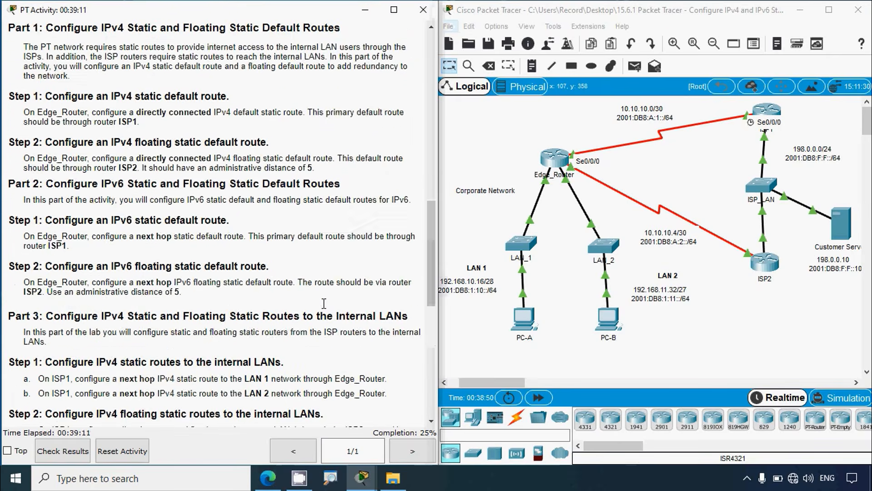
pyautogui.scroll(1, 324, 309)
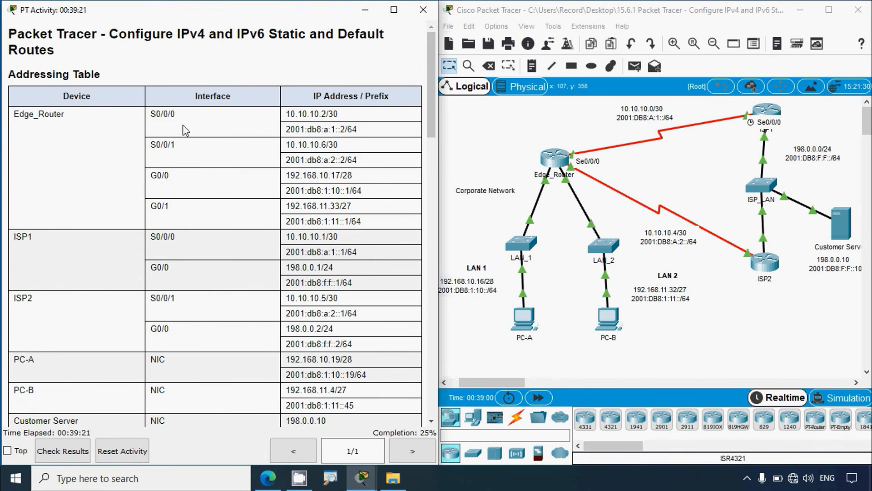
pyautogui.moveTo(286, 113); pyautogui.dragTo(320, 113)
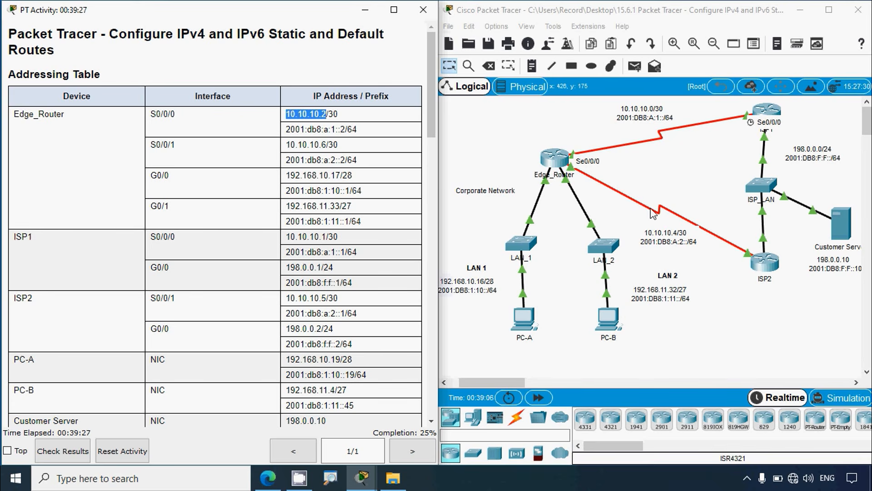
# Step: Open ISP1's command line, widen its window and move it over the instructions so the topology stays usable
pyautogui.click(767, 111)
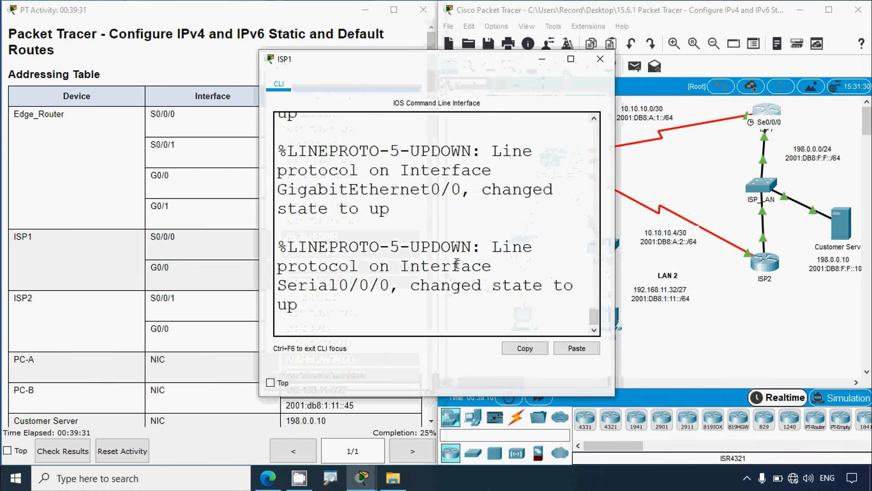
pyautogui.moveTo(615, 224); pyautogui.dragTo(791, 224)
pyautogui.click(191, 199)
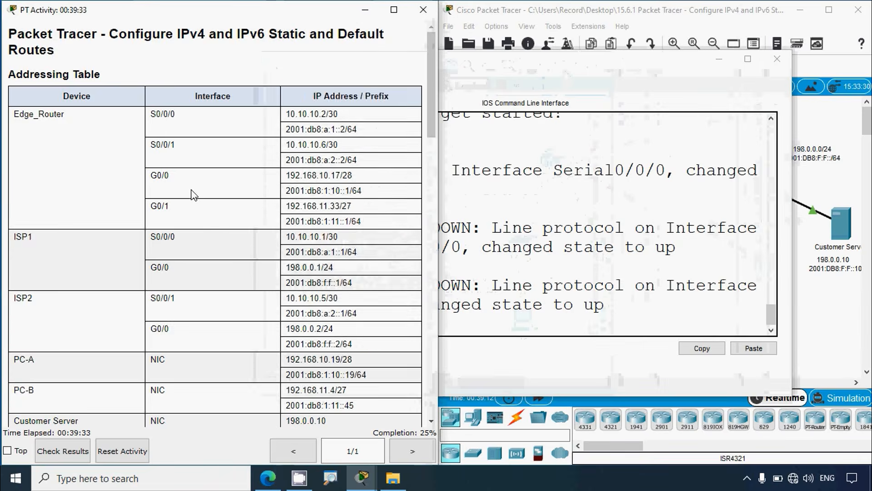
pyautogui.scroll(-4, 191, 199)
pyautogui.scroll(6, 191, 199)
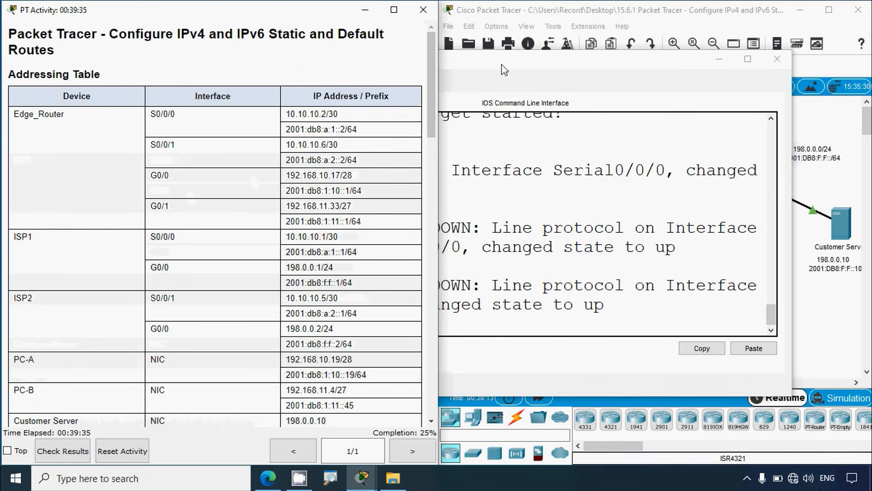
pyautogui.moveTo(504, 64); pyautogui.dragTo(280, 46)
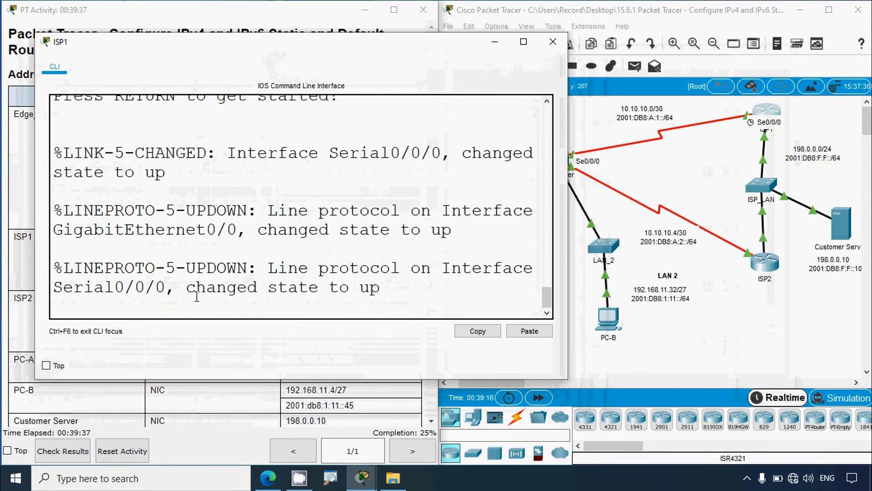
# Step: Enter global configuration mode on ISP1 with enable and conf t
pyautogui.press('Return')
pyautogui.write('enable')
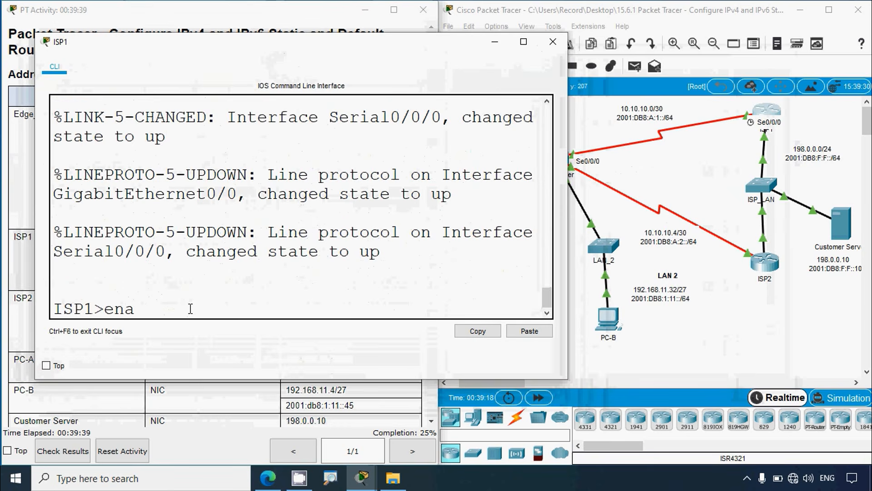
pyautogui.press('Return')
pyautogui.write('conf t')
pyautogui.press('Return')
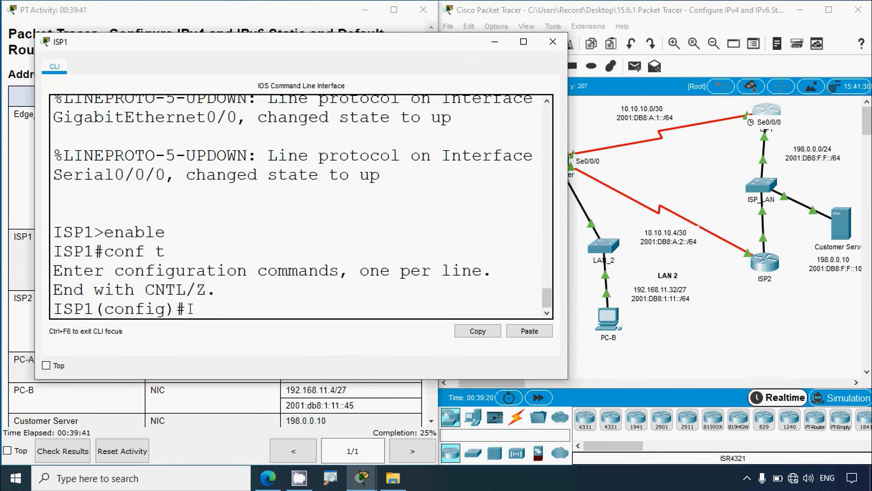
# Step: Start ISP1's static route to LAN 1 with ip route 192.168.10.16 and query the next parameter with ?
pyautogui.write('ip route')
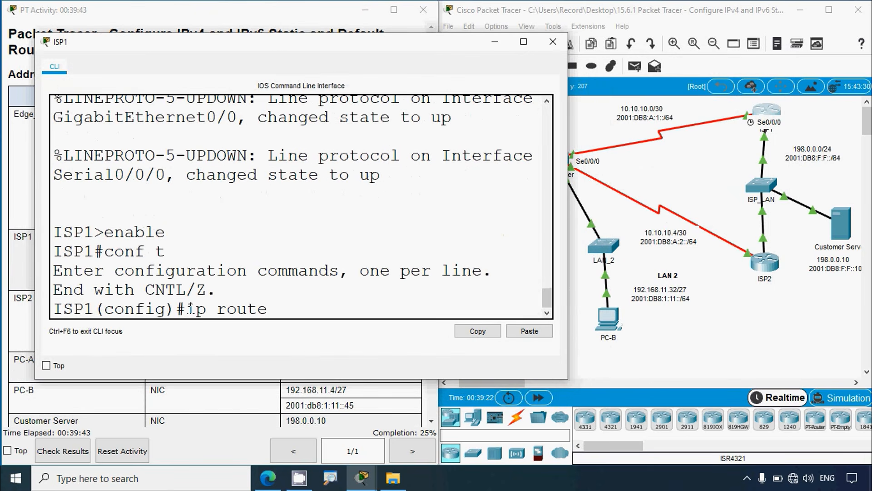
pyautogui.click(680, 371)
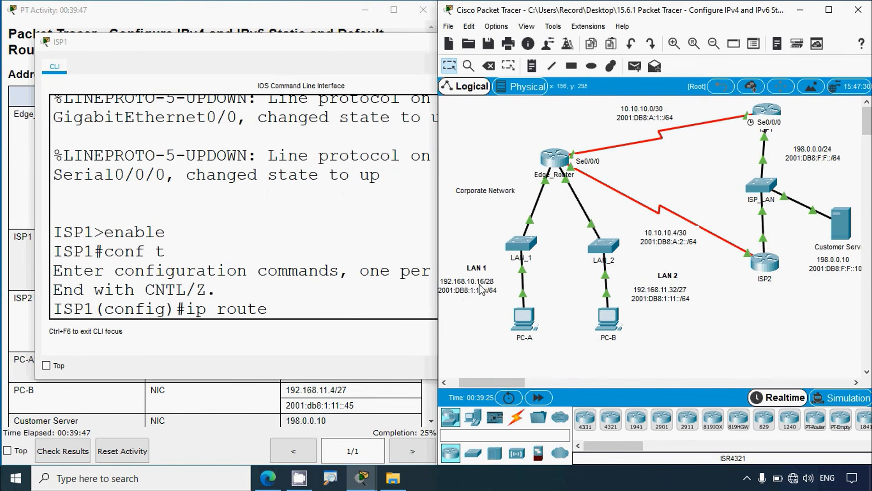
pyautogui.click(314, 312)
pyautogui.write('192')
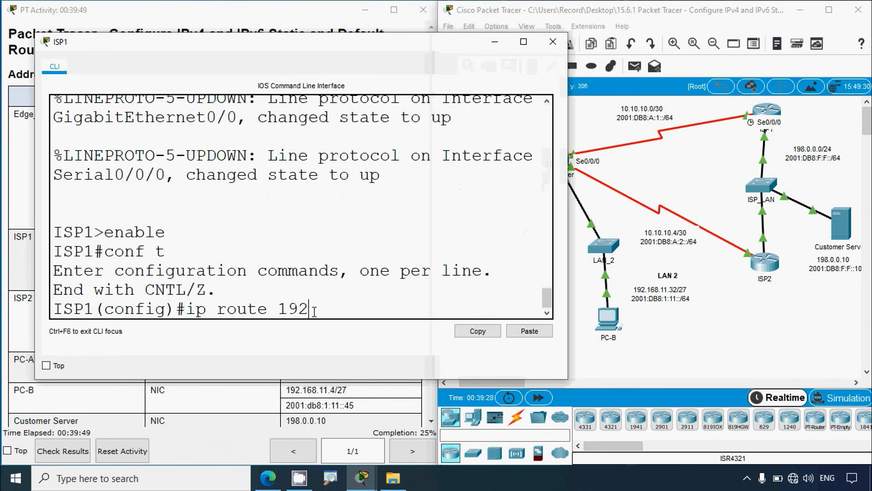
pyautogui.write('.168.10')
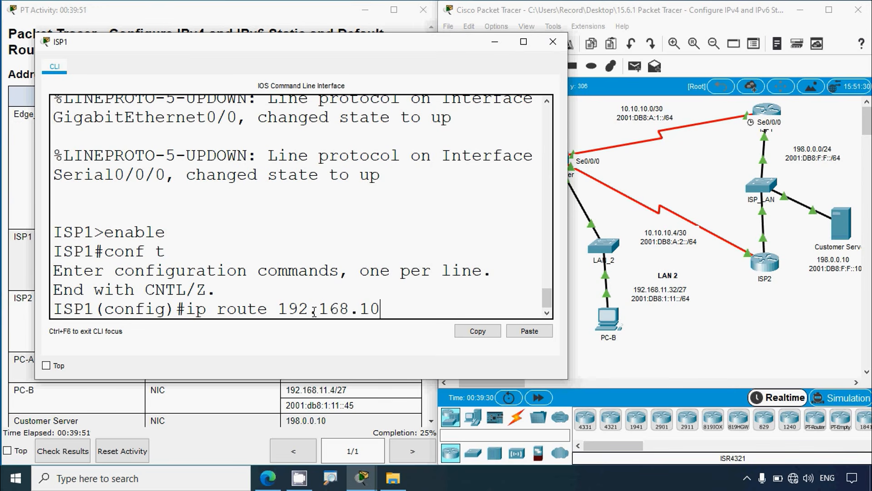
pyautogui.write('.16')
pyautogui.click(676, 361)
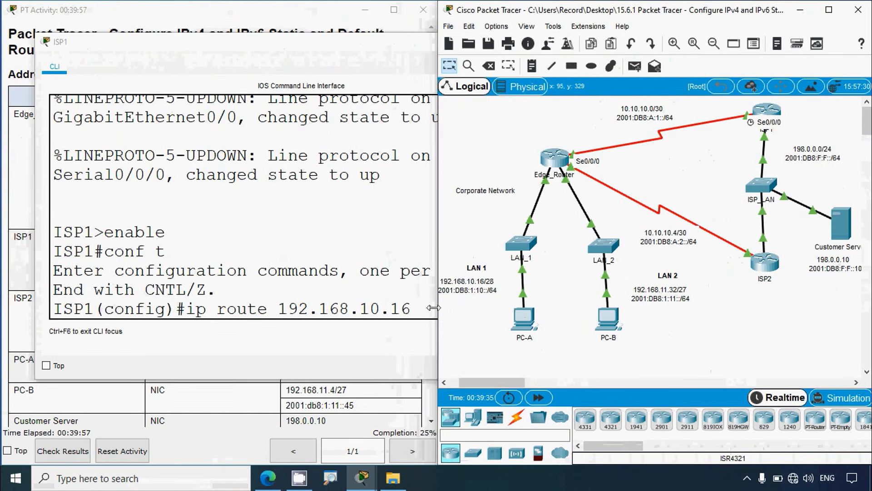
pyautogui.click(433, 308)
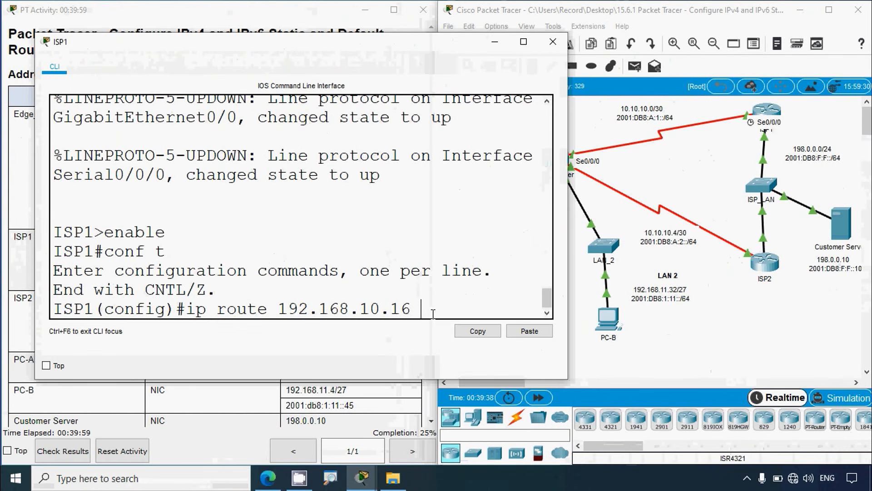
pyautogui.write('?')
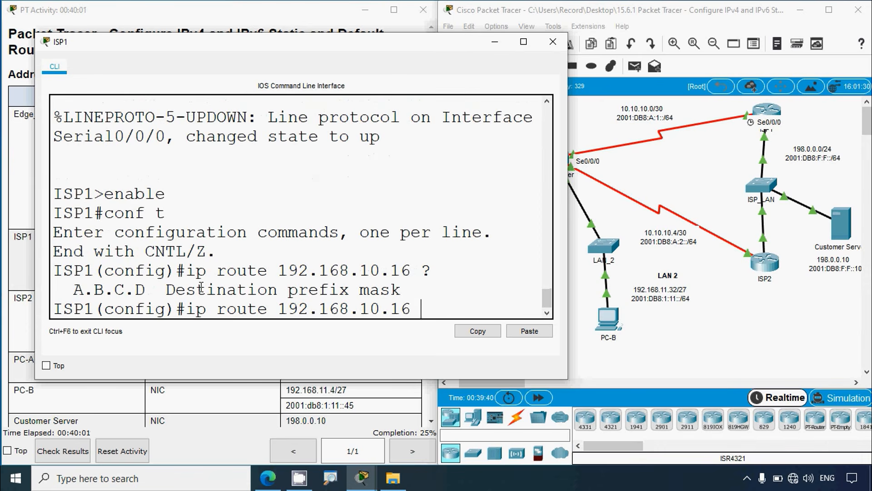
# Step: Add the destination prefix mask 255.255.255.240 to ISP1's LAN 1 route command
pyautogui.moveTo(169, 289); pyautogui.dragTo(401, 289)
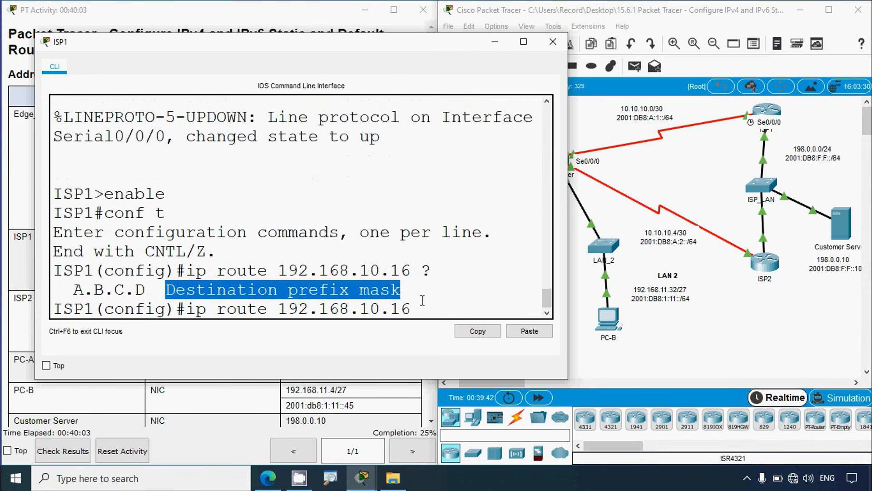
pyautogui.click(426, 308)
pyautogui.write('25')
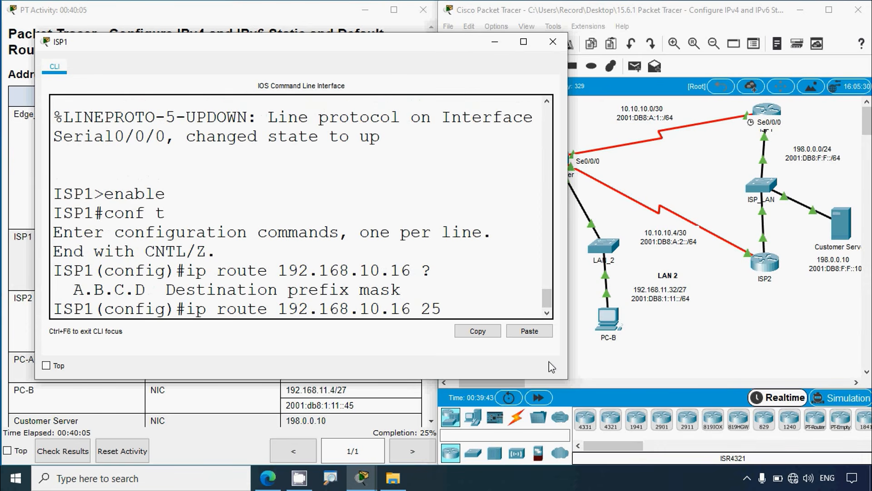
pyautogui.write('5.255.255.')
pyautogui.click(615, 360)
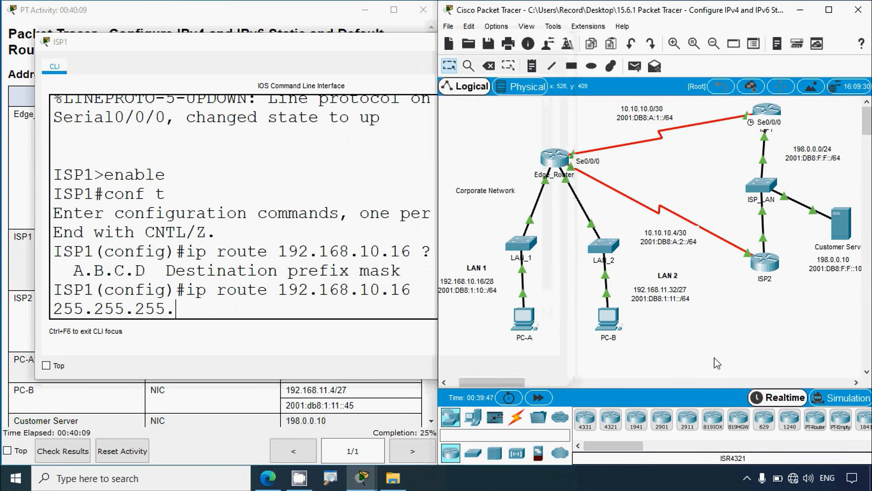
pyautogui.click(224, 311)
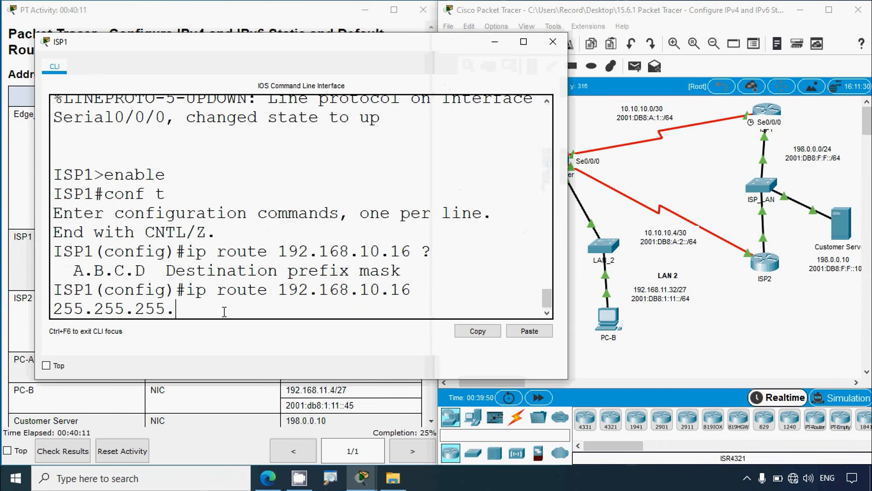
pyautogui.write('240')
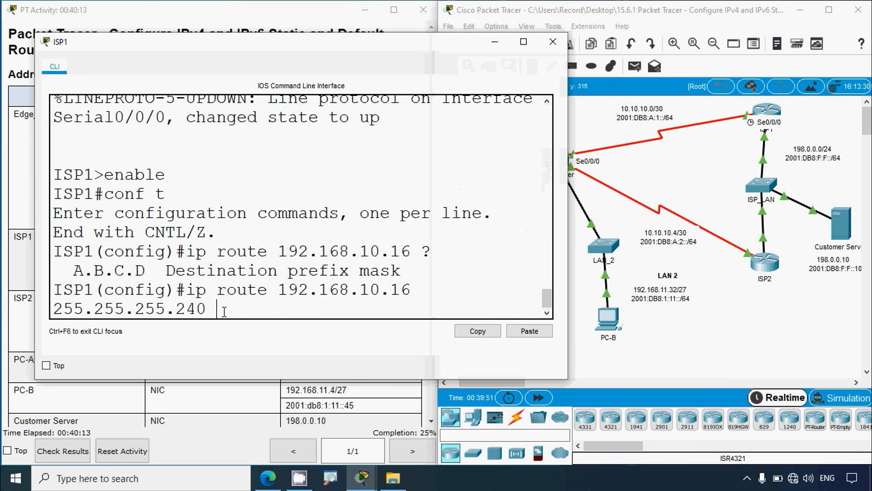
# Step: Complete the LAN 1 route by pasting the next-hop address 10.10.10.2 and run the command
pyautogui.click(674, 367)
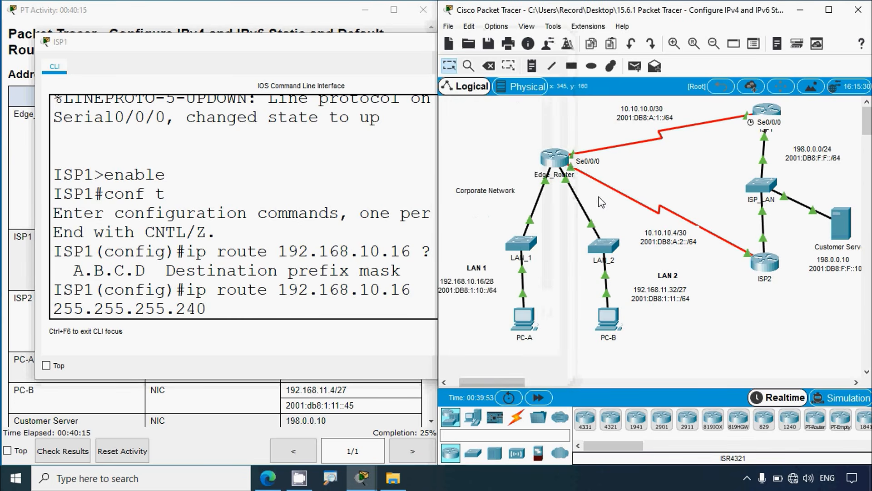
pyautogui.rightClick(225, 311)
pyautogui.click(255, 333)
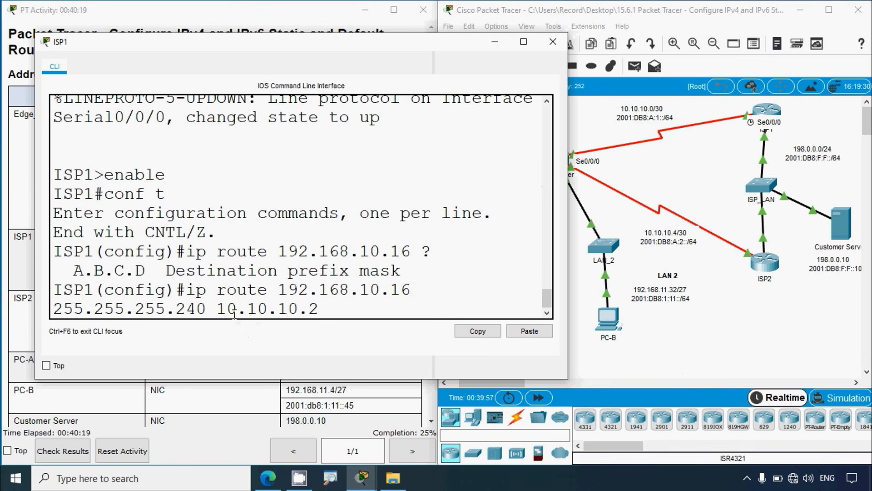
pyautogui.press('Return')
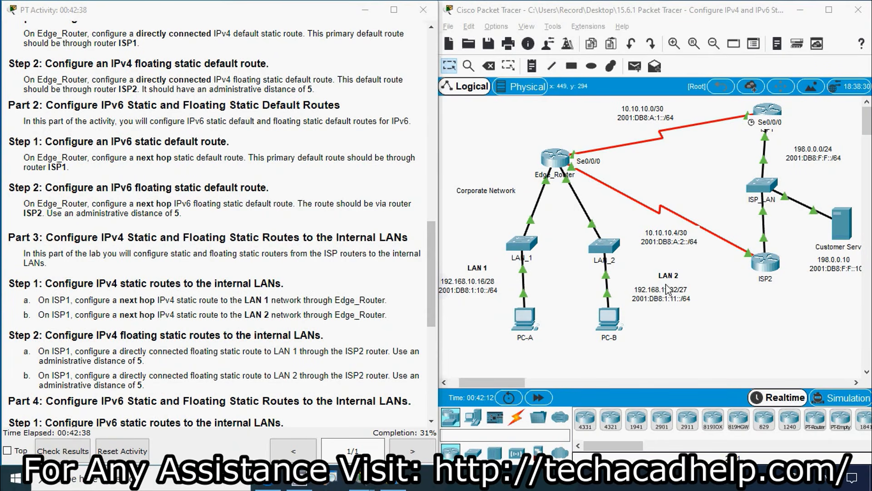
# Step: Start the static route to the LAN 2 network in ISP1's command line with ip route 192.168.11.32
pyautogui.click(768, 109)
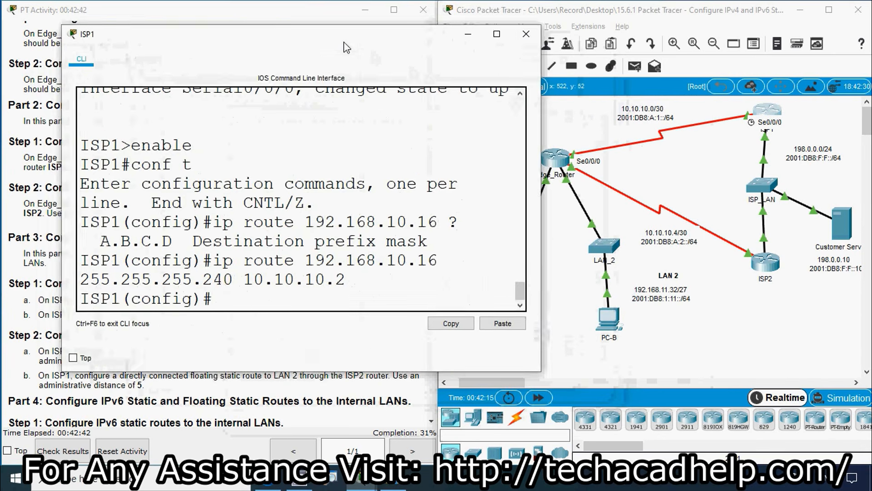
pyautogui.moveTo(344, 47); pyautogui.dragTo(323, 36)
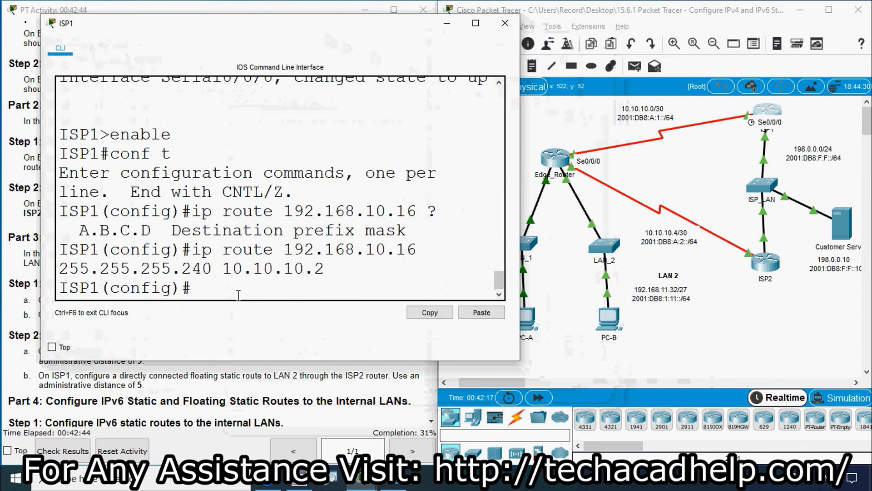
pyautogui.write('ip route')
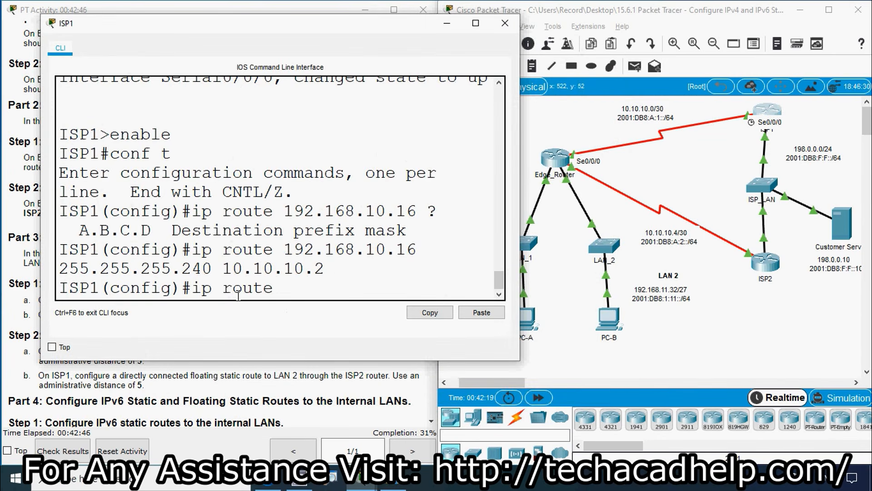
pyautogui.write(' 192.168.')
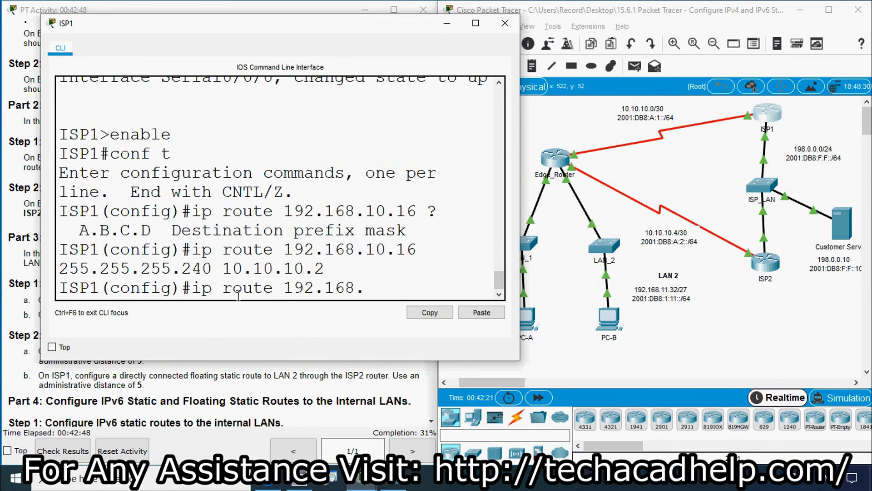
pyautogui.write('11.32')
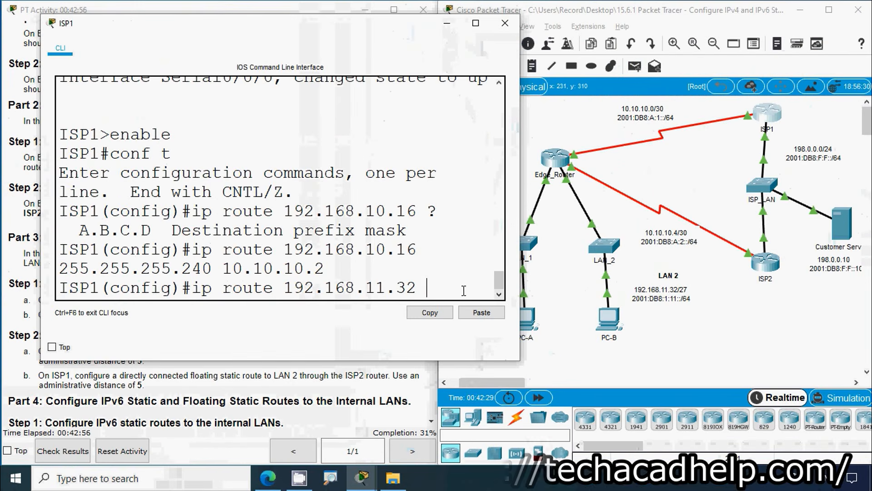
# Step: Complete ISP1's LAN 2 route with mask 255.255.255.224 and next hop 10.10.10.2, and run the command
pyautogui.write('255.255.')
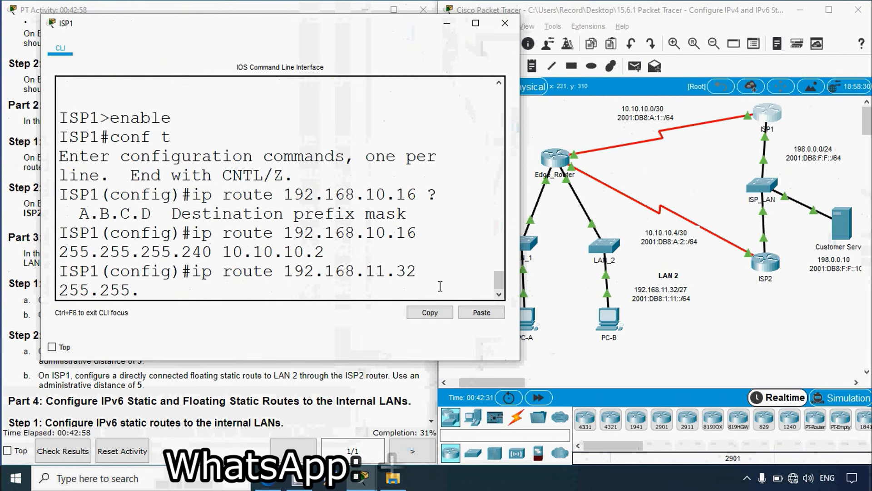
pyautogui.write('255.224')
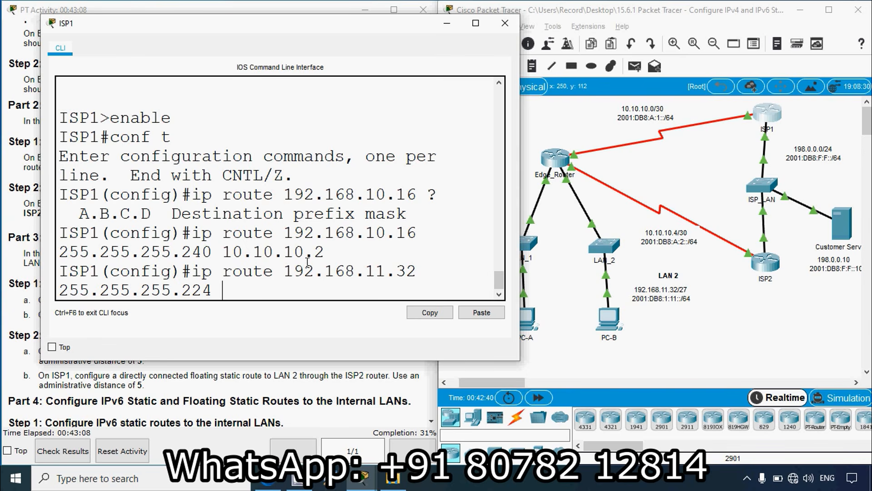
pyautogui.rightClick(253, 292)
pyautogui.click(264, 315)
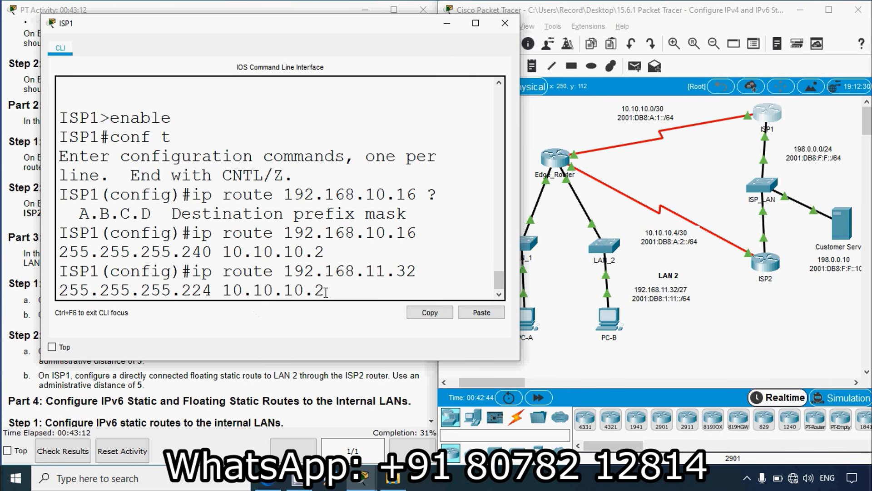
pyautogui.press('Return')
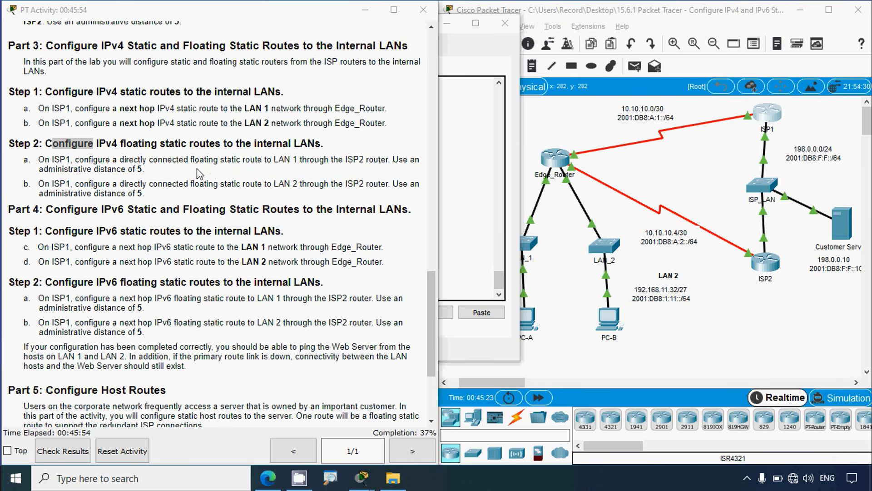
# Step: Check the directly connected floating route instruction for LAN 1 and the topology, and reopen ISP1's command line
pyautogui.moveTo(138, 160); pyautogui.dragTo(162, 160)
pyautogui.click(763, 326)
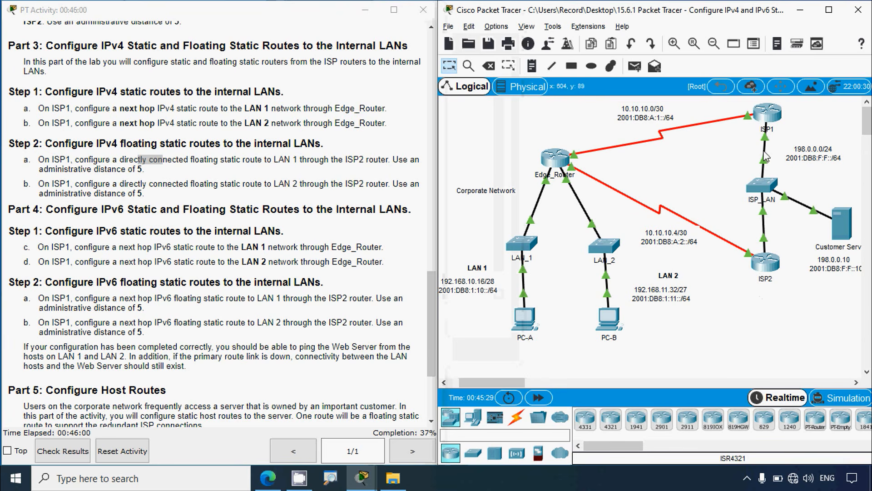
pyautogui.moveTo(767, 150)
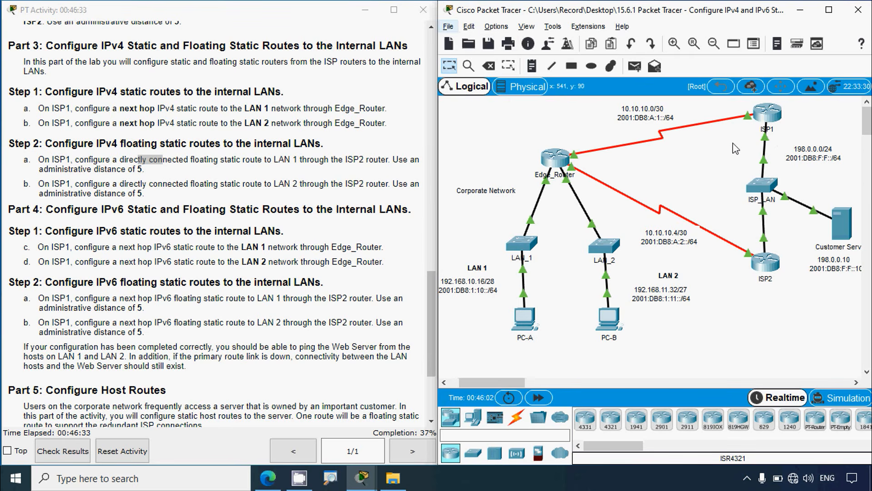
pyautogui.click(766, 117)
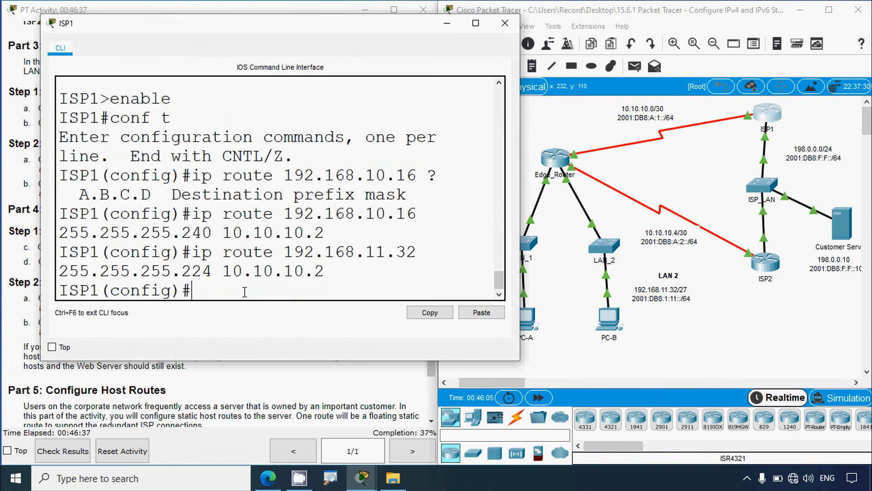
pyautogui.write('ip route')
pyautogui.moveTo(521, 217); pyautogui.dragTo(777, 250)
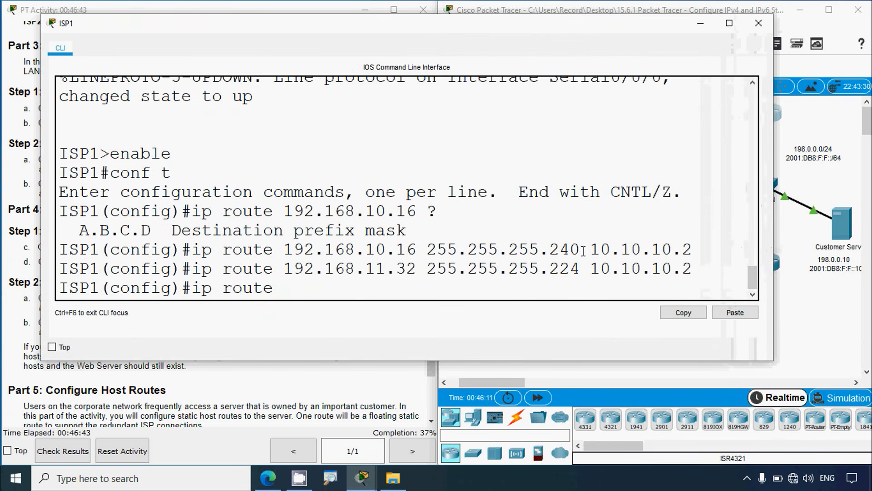
pyautogui.press('BackSpace')
pyautogui.press('BackSpace')
pyautogui.press('BackSpace')
pyautogui.press('BackSpace')
pyautogui.press('BackSpace')
pyautogui.press('BackSpace')
pyautogui.press('BackSpace')
pyautogui.press('BackSpace')
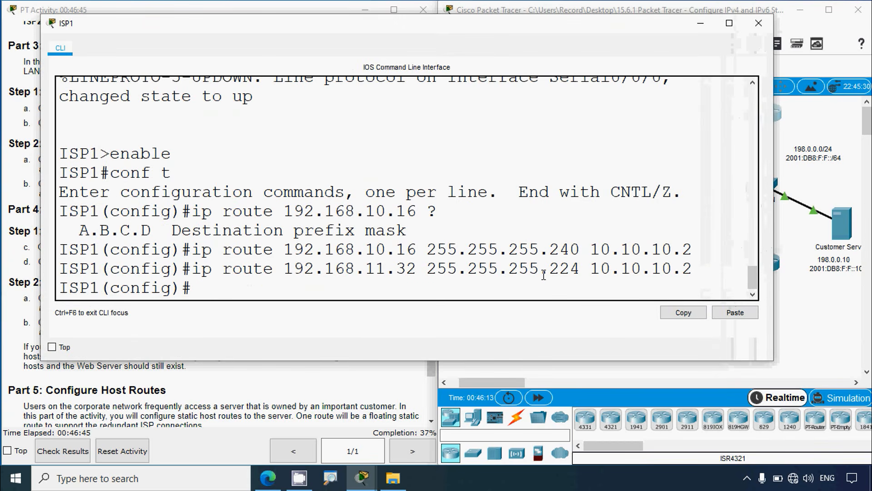
# Step: Reuse ip route 192.168.10.16 255.255.255.240 from the earlier LAN 1 command at ISP1's prompt
pyautogui.moveTo(579, 254); pyautogui.dragTo(196, 253)
pyautogui.hotkey('ctrl', 'c')
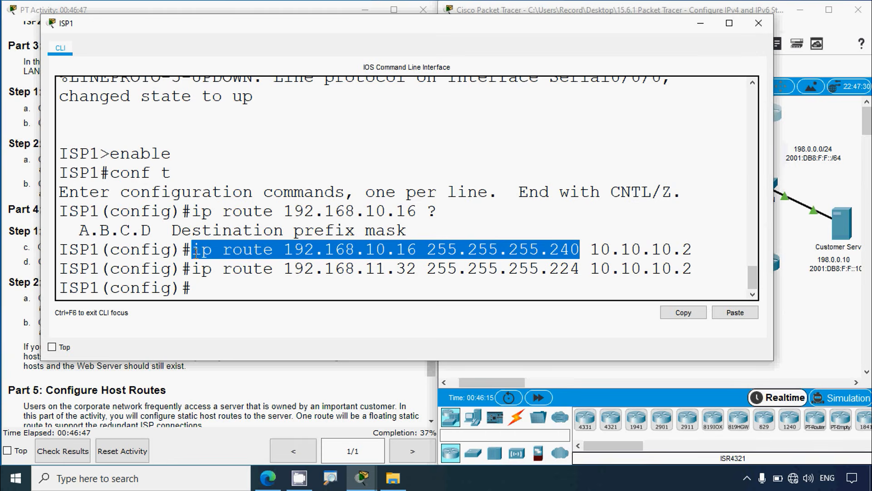
pyautogui.rightClick(197, 253)
pyautogui.click(214, 259)
pyautogui.rightClick(204, 282)
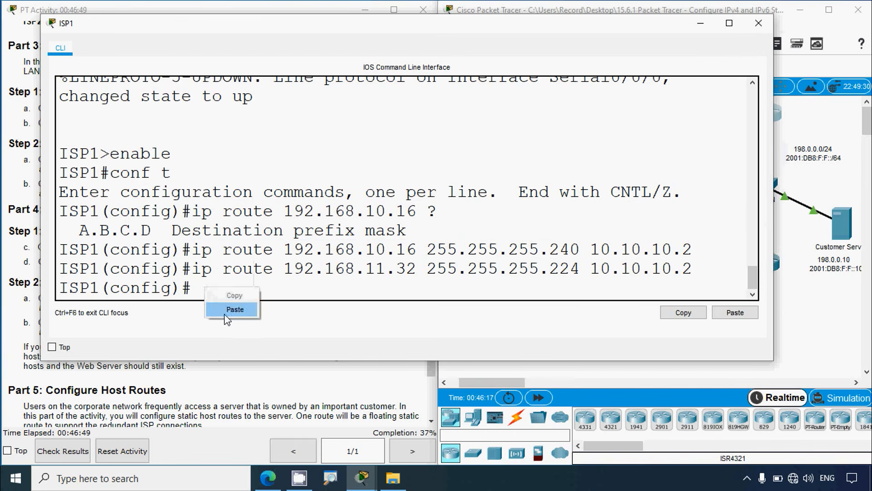
pyautogui.click(234, 310)
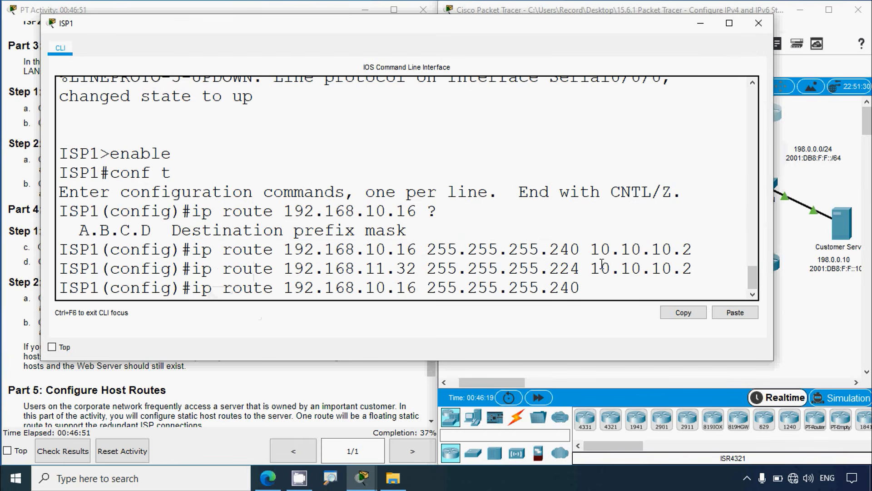
# Step: Complete ISP1's floating LAN 1 route with exit interface g0/0 and administrative distance 5, and run it
pyautogui.click(792, 345)
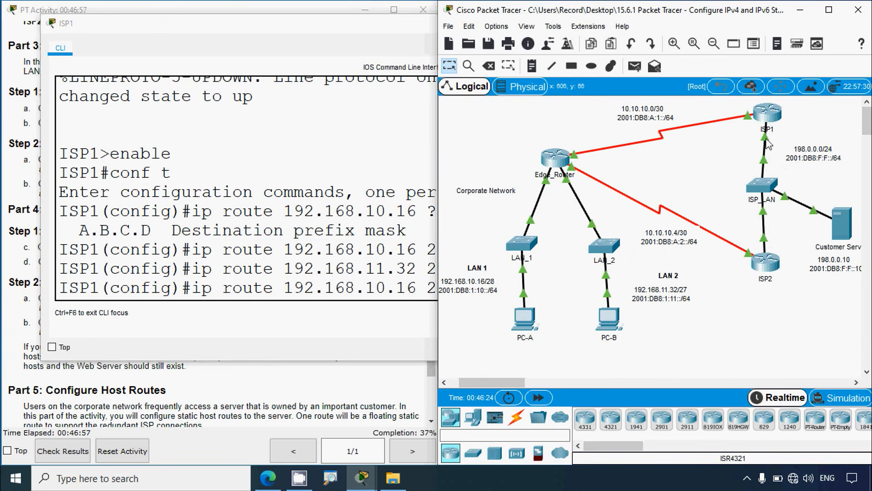
pyautogui.click(767, 115)
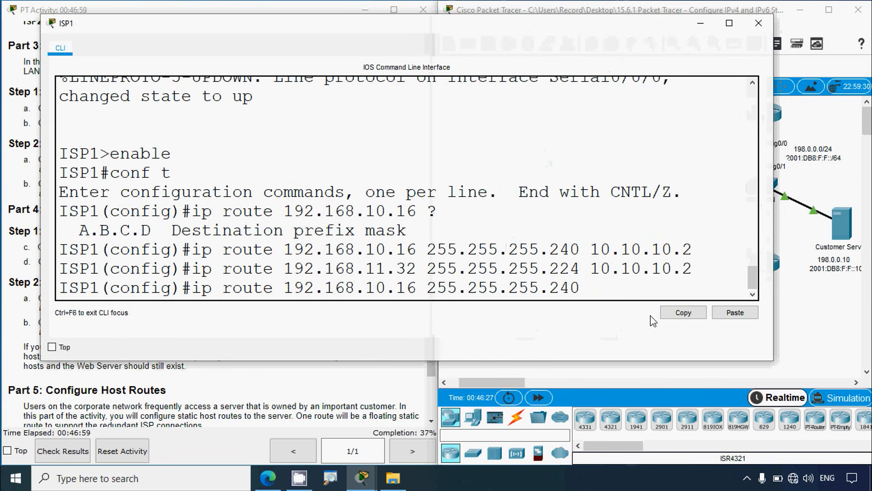
pyautogui.write('g0/0')
pyautogui.click(320, 400)
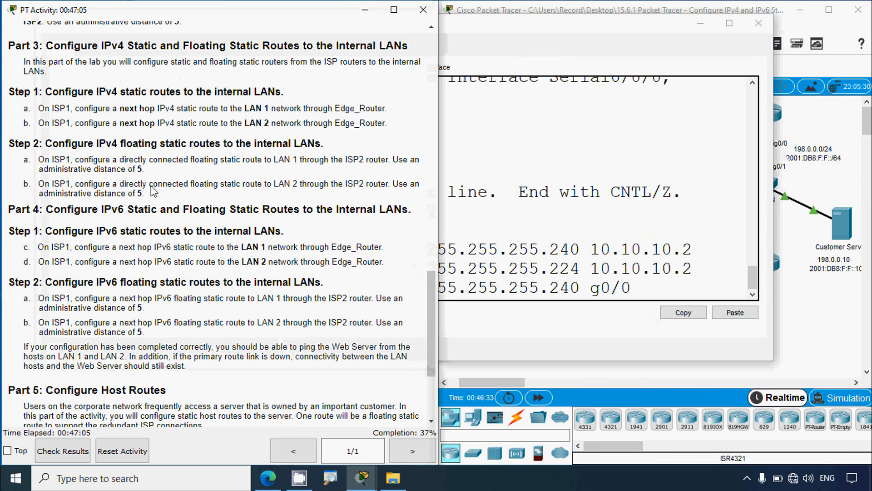
pyautogui.click(493, 282)
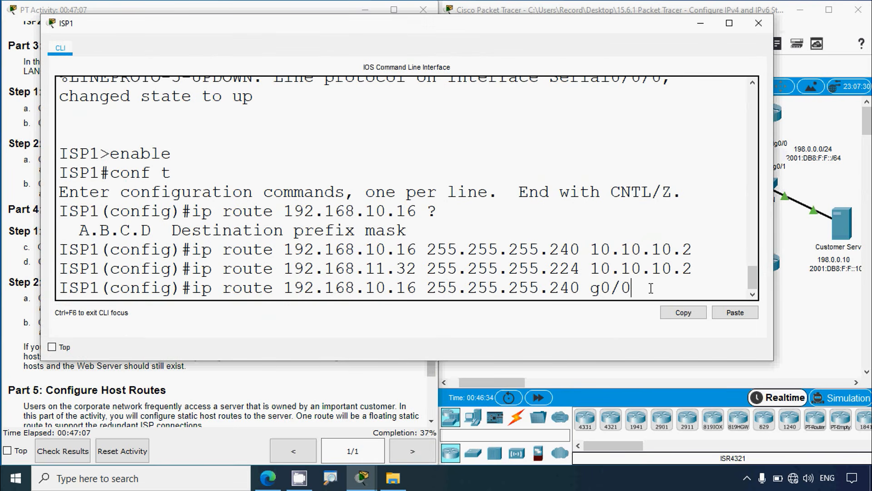
pyautogui.write('5')
pyautogui.press('Return')
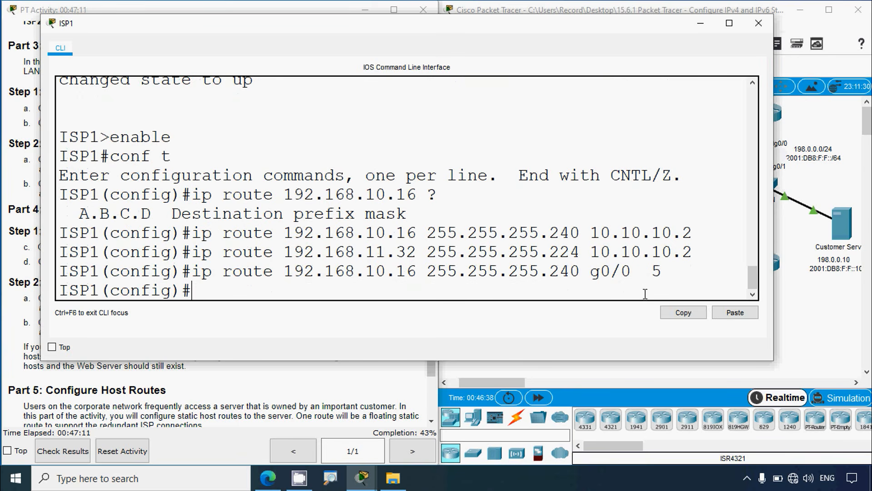
# Step: Configure ISP1's floating route to LAN 2 by reusing ip route 192.168.11.32 255.255.255.224 with exit interface g0/0 and administrative distance 5
pyautogui.moveTo(577, 251); pyautogui.dragTo(192, 251)
pyautogui.hotkey('ctrl', 'c')
pyautogui.rightClick(205, 252)
pyautogui.click(235, 261)
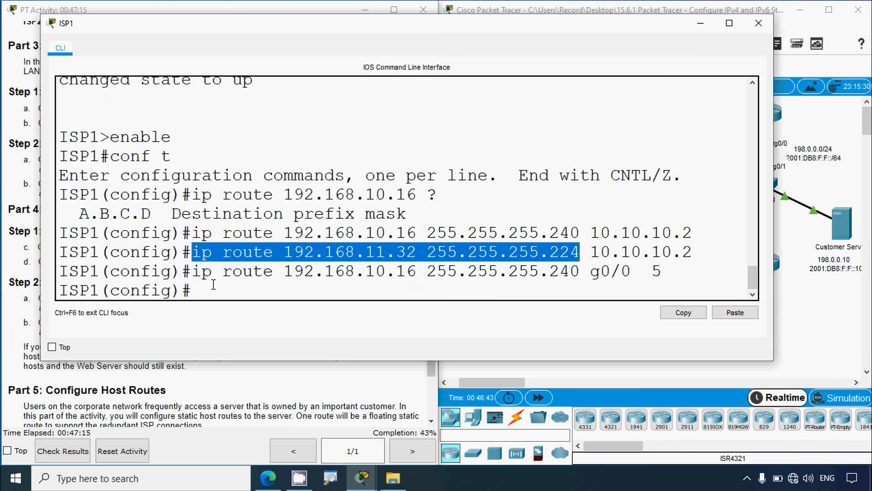
pyautogui.hotkey('ctrl', 'v')
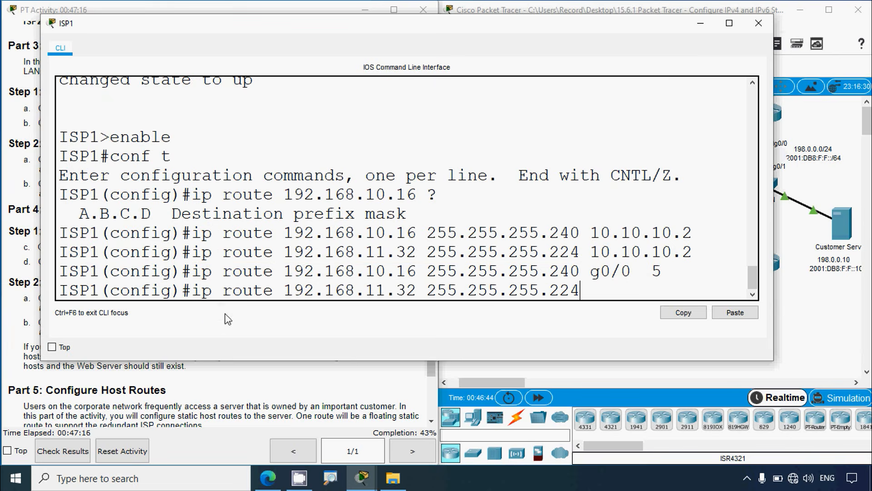
pyautogui.click(816, 367)
pyautogui.click(386, 252)
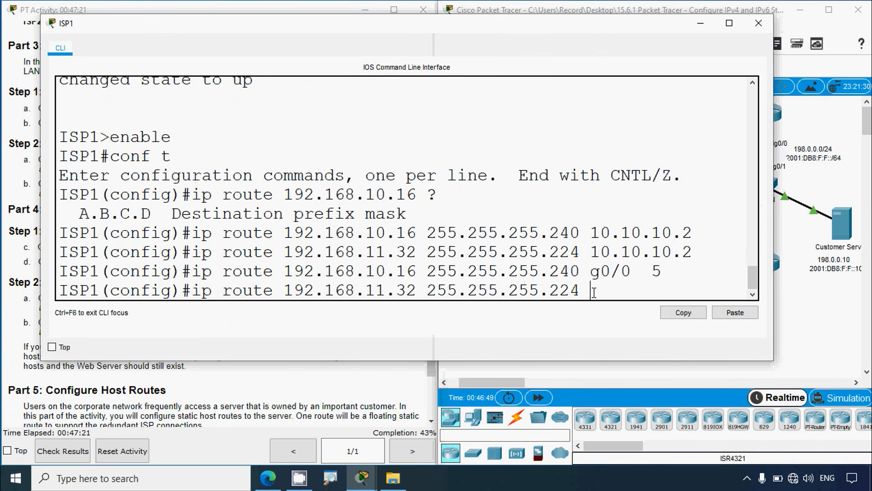
pyautogui.write('g0/0')
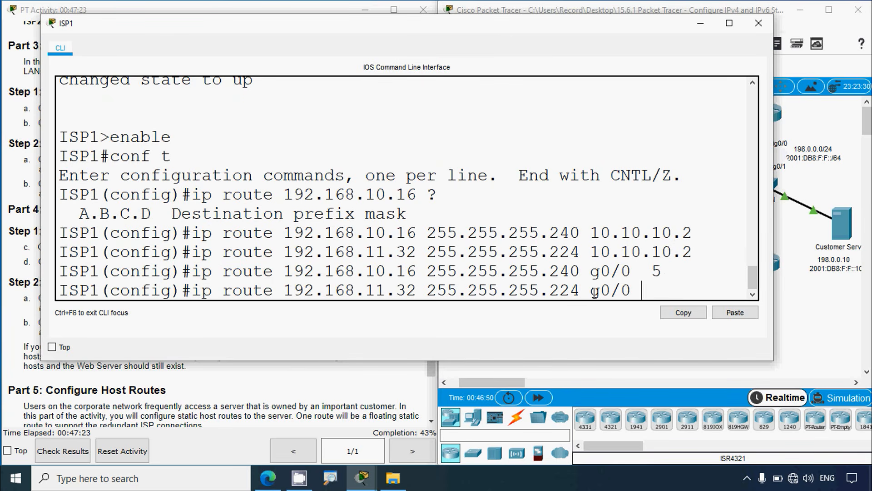
pyautogui.write(' 5')
pyautogui.press('Return')
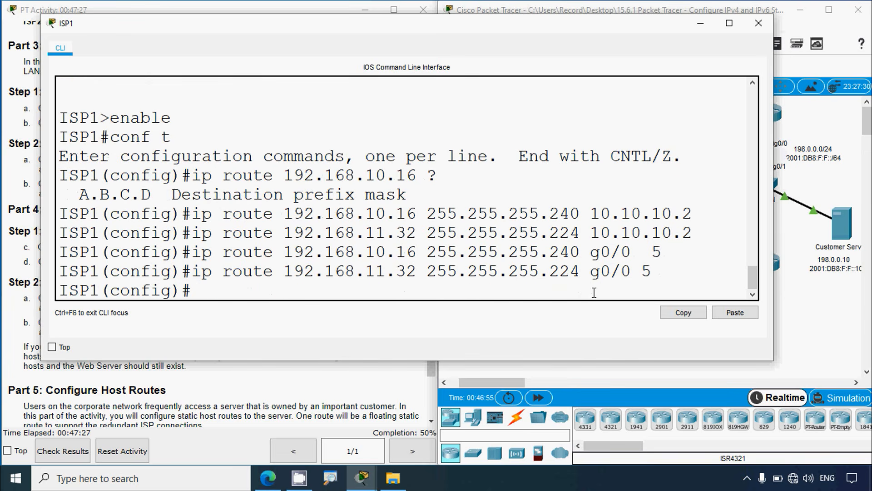
# Step: Close ISP1's window and select Edge_Router's S0/0/0 IPv6 address 2001:db8:a:1::2 in the activity's addressing table
pyautogui.click(758, 23)
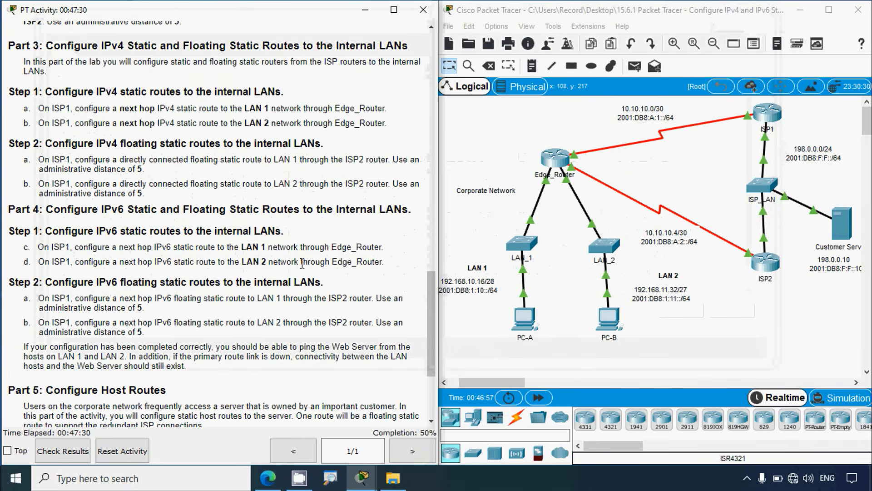
pyautogui.scroll(-1, 214, 228)
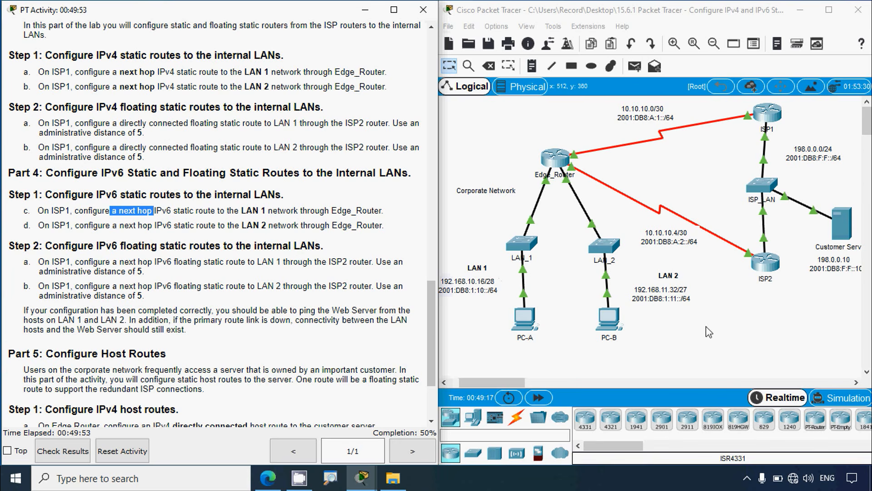
pyautogui.click(495, 143)
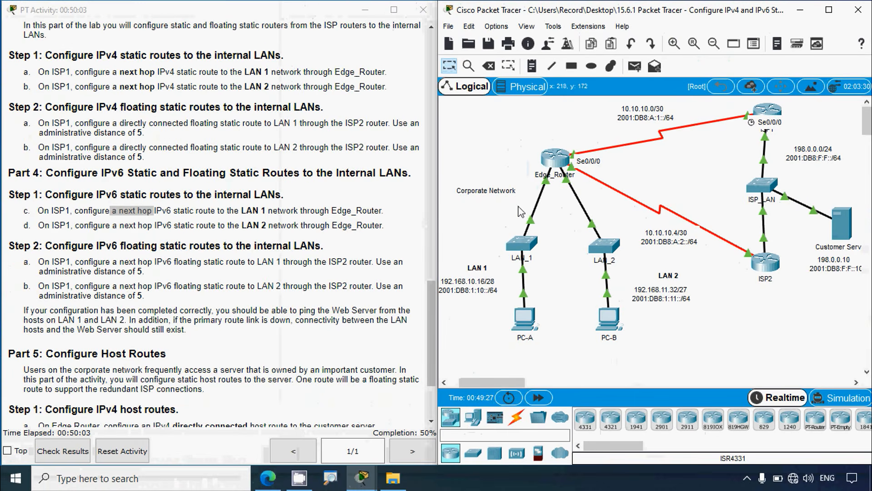
pyautogui.moveTo(431, 307); pyautogui.dragTo(432, 80)
pyautogui.scroll(2, 159, 268)
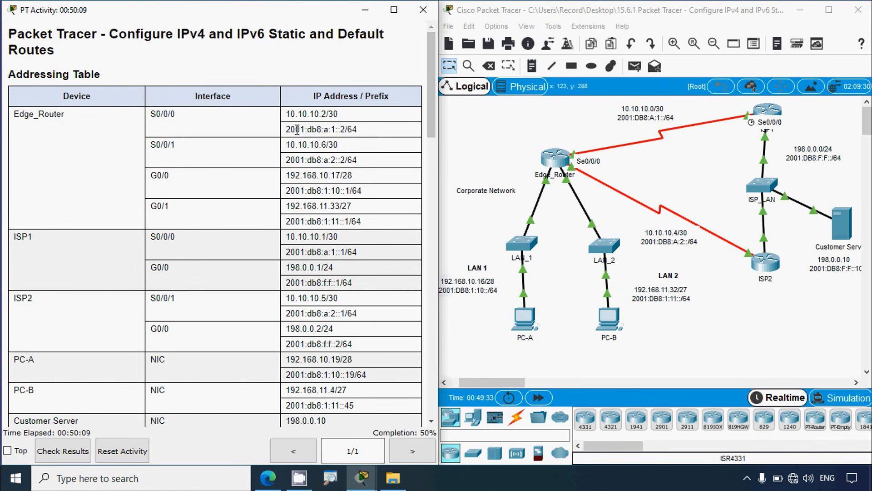
pyautogui.moveTo(291, 130); pyautogui.dragTo(348, 131)
pyautogui.hotkey('ctrl', 'c')
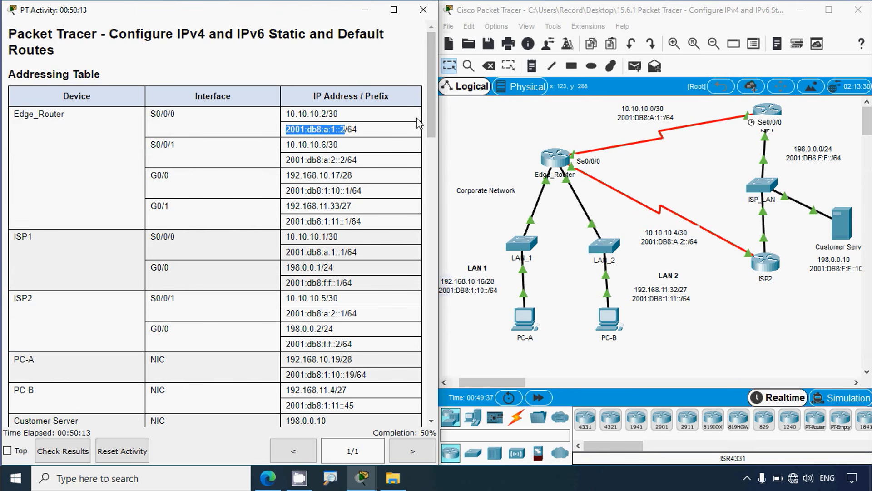
# Step: Reopen ISP1's command line beside the topology and enter ipv6 route 2001:DB8:1:10::/64 for the LAN 1 network
pyautogui.click(769, 115)
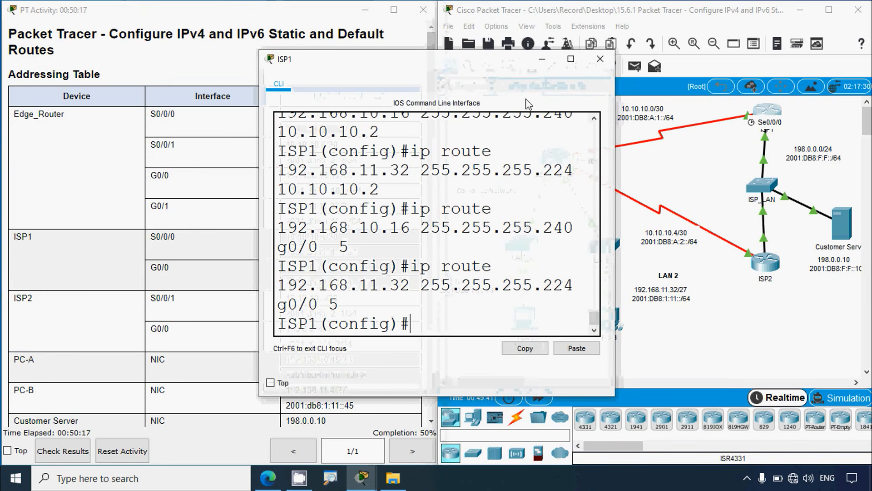
pyautogui.moveTo(509, 61); pyautogui.dragTo(265, 48)
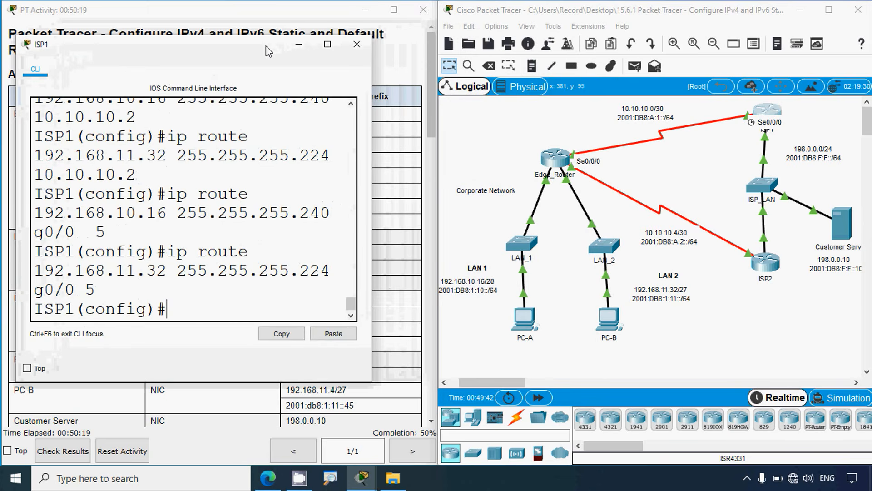
pyautogui.moveTo(373, 179); pyautogui.dragTo(428, 178)
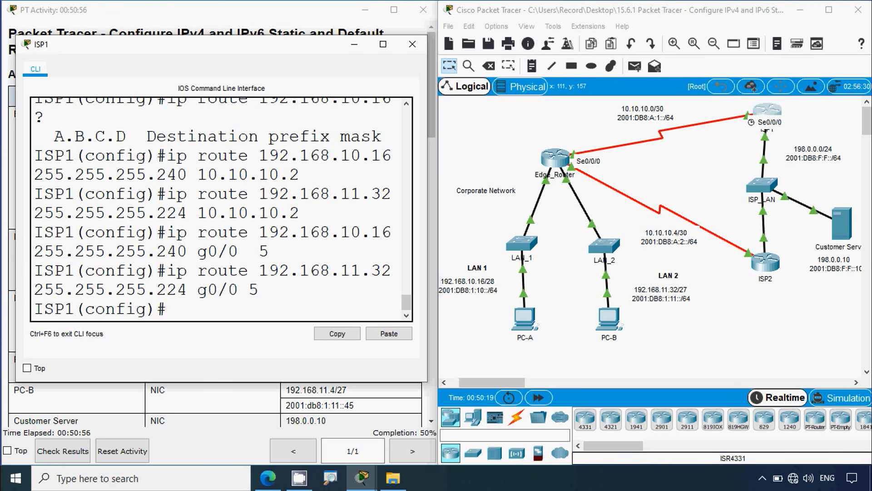
pyautogui.write('ipv6 route ')
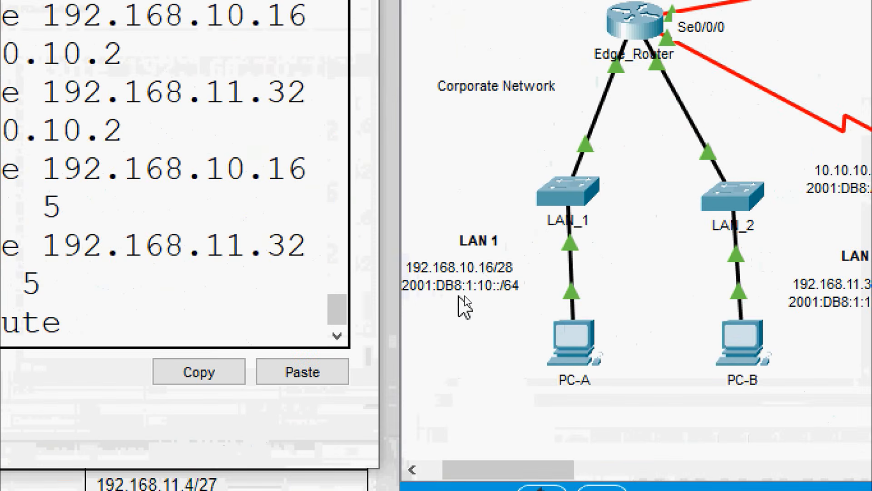
pyautogui.write('2001')
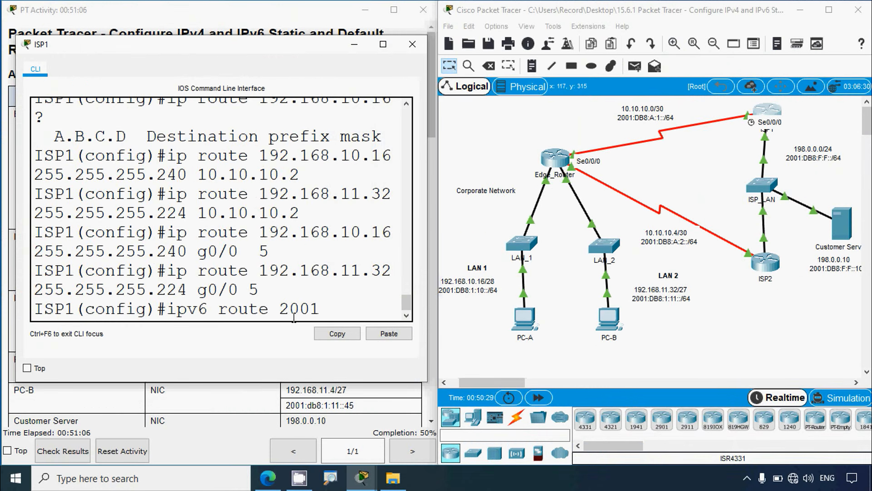
pyautogui.write(':DB8:')
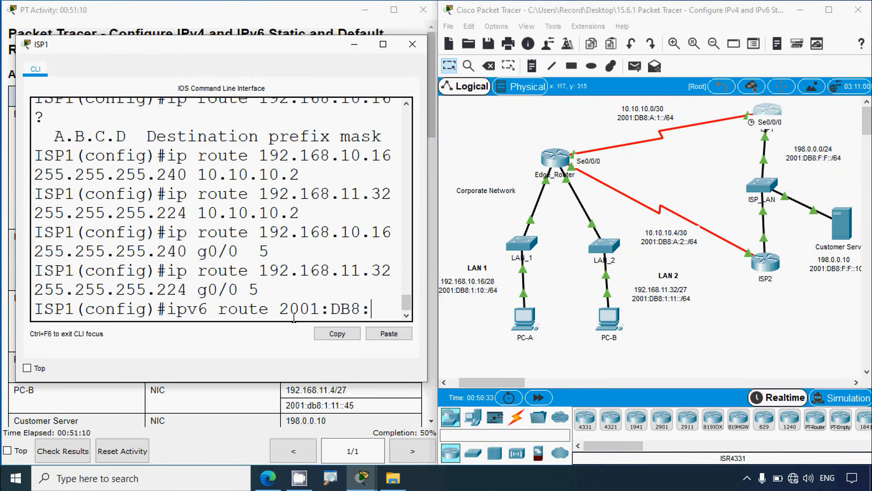
pyautogui.write('1:10')
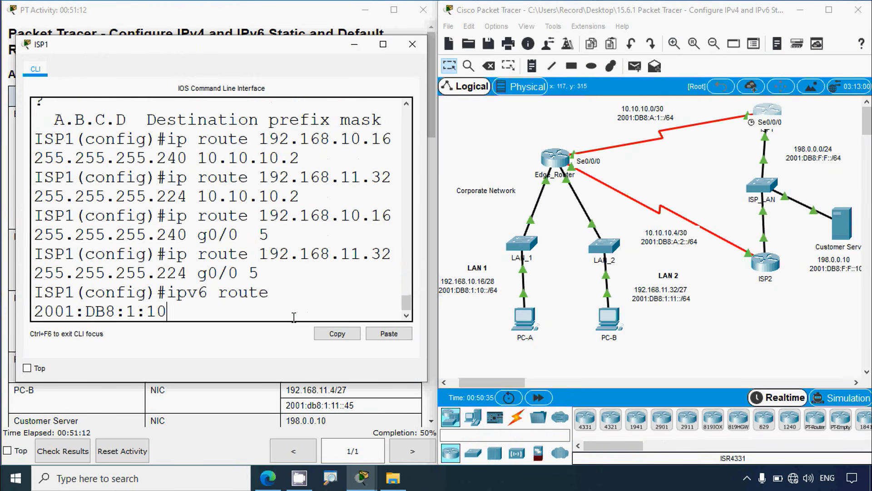
pyautogui.write('::/64')
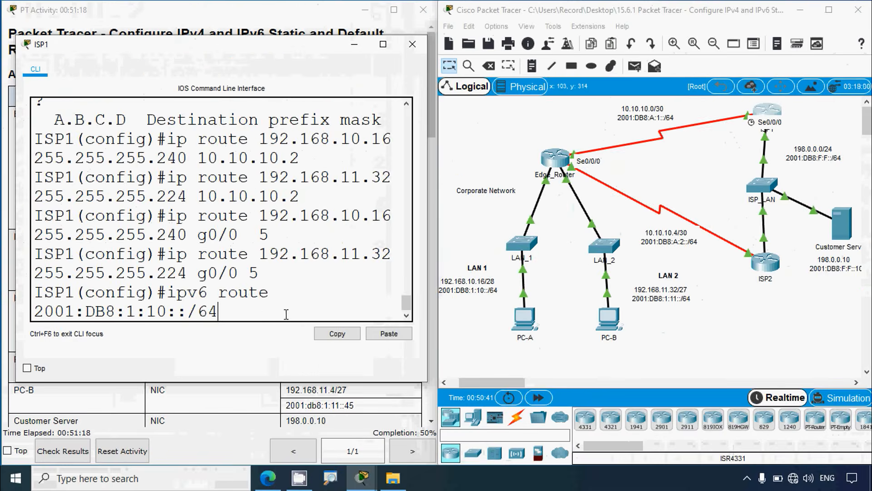
# Step: Complete ISP1's IPv6 route to LAN 1 with Edge_Router's next-hop address 2001:db8:a:1::2 and run it
pyautogui.rightClick(240, 315)
pyautogui.click(249, 337)
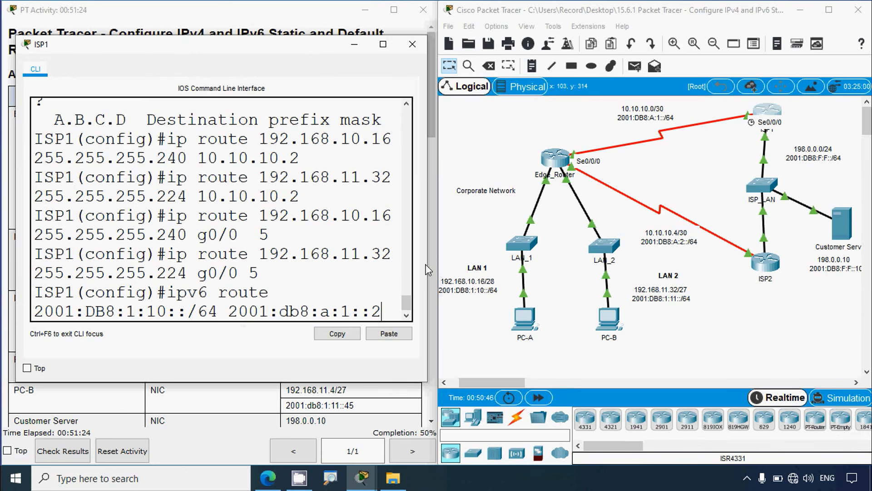
pyautogui.moveTo(427, 268); pyautogui.dragTo(785, 268)
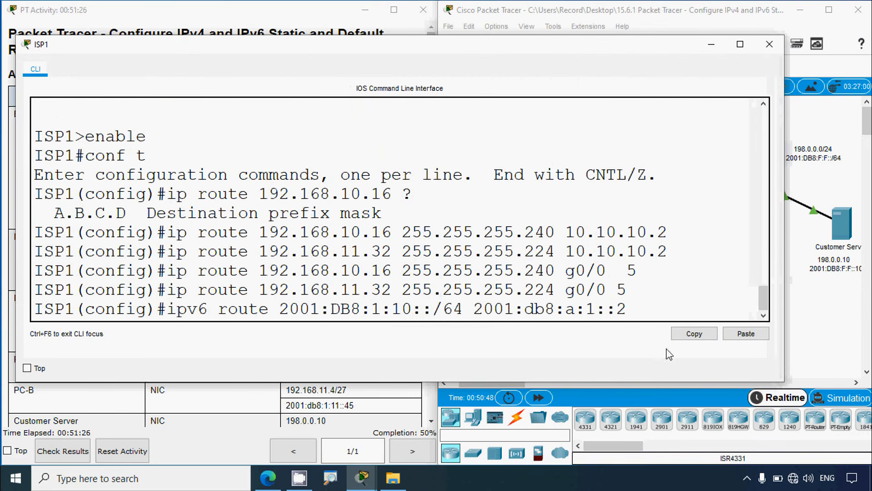
pyautogui.moveTo(640, 311); pyautogui.dragTo(170, 315)
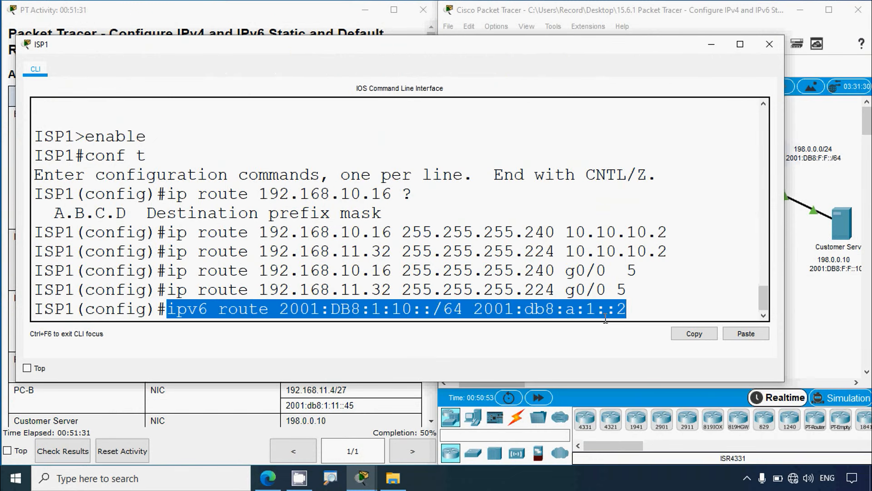
pyautogui.click(645, 307)
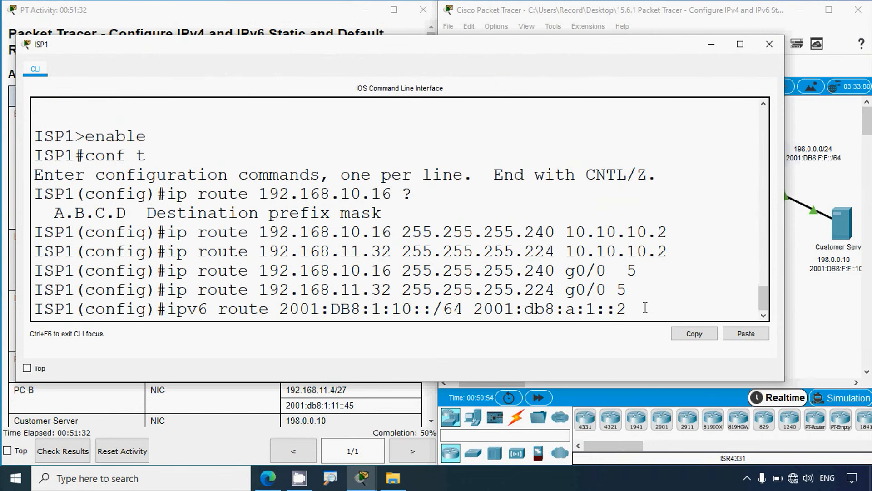
pyautogui.press('Return')
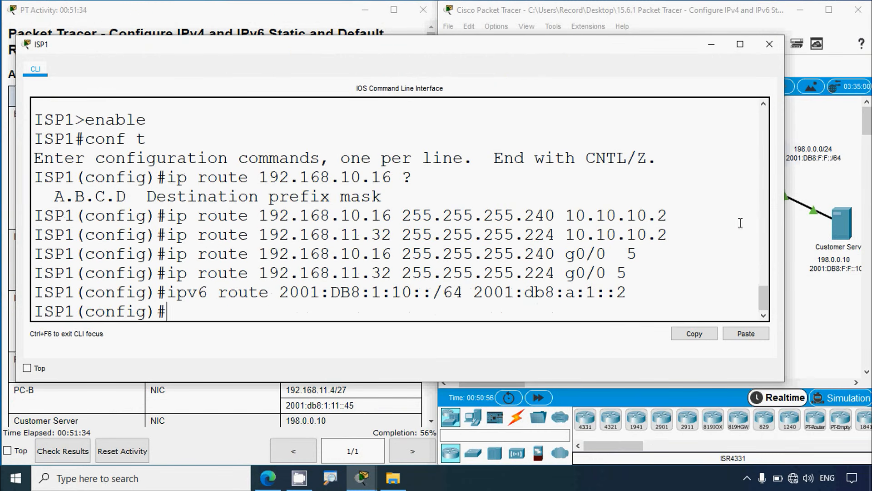
# Step: Start another IPv6 route command at ISP1's prompt and narrow its window to uncover the LAN 2 addresses in the topology
pyautogui.click(810, 294)
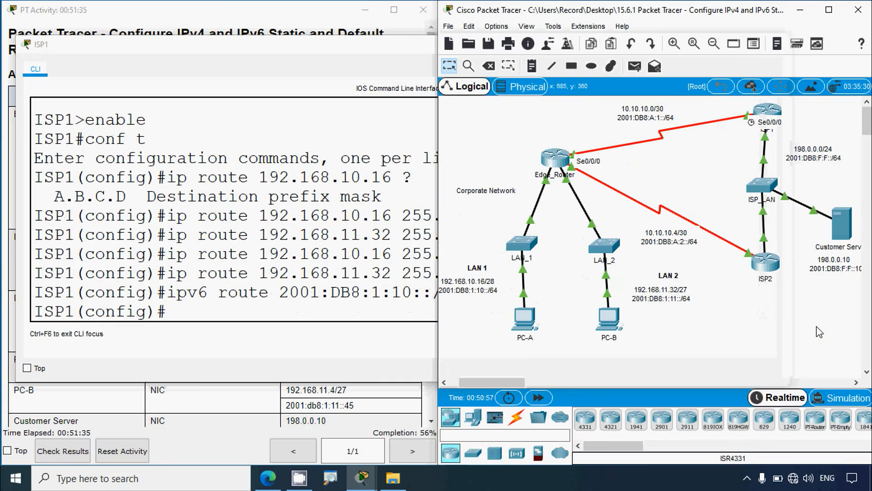
pyautogui.click(320, 308)
pyautogui.write('IPBV')
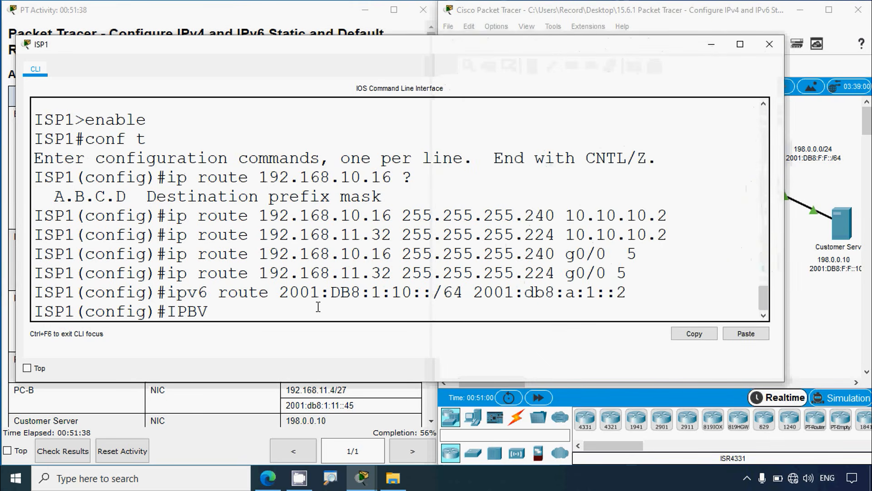
pyautogui.press('BackSpace')
pyautogui.press('BackSpace')
pyautogui.write('v6 route')
pyautogui.scroll(1, 364, 300)
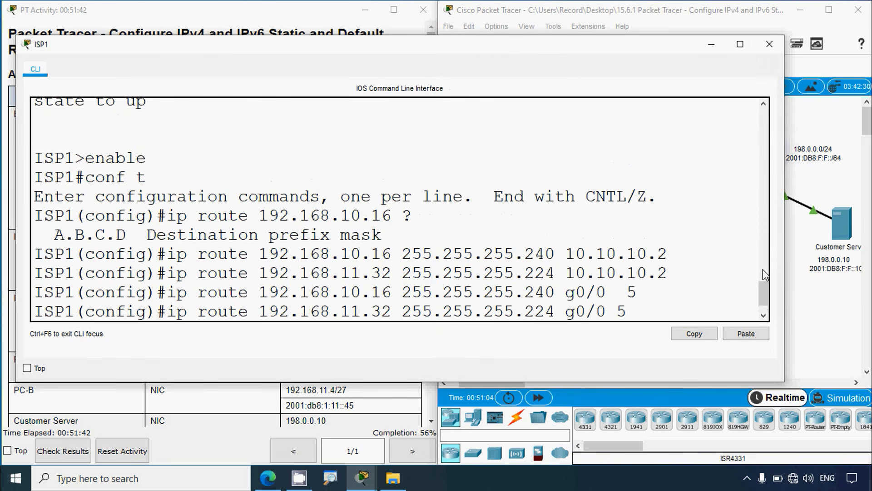
pyautogui.scroll(-1, 765, 310)
pyautogui.moveTo(785, 288); pyautogui.dragTo(591, 309)
pyautogui.scroll(-15, 290, 317)
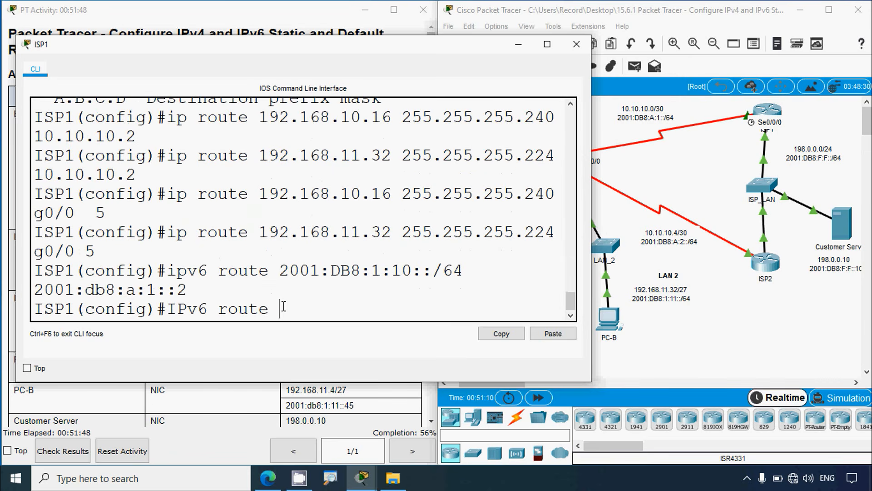
# Step: Complete ISP1's IPv6 static route to LAN 2 with destination 2001:DB8:1:11::/64 and next hop 2001:db8:a:1::2, and run it
pyautogui.write('2001')
pyautogui.write(':')
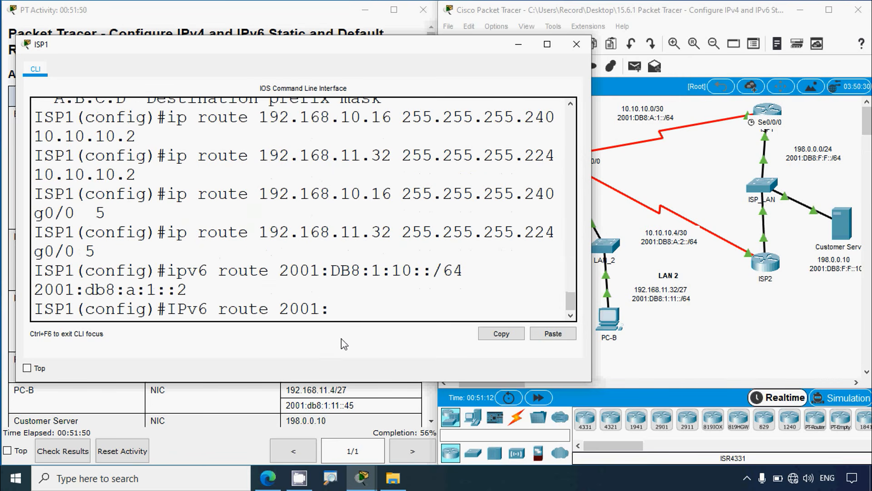
pyautogui.write('DB8:1:11')
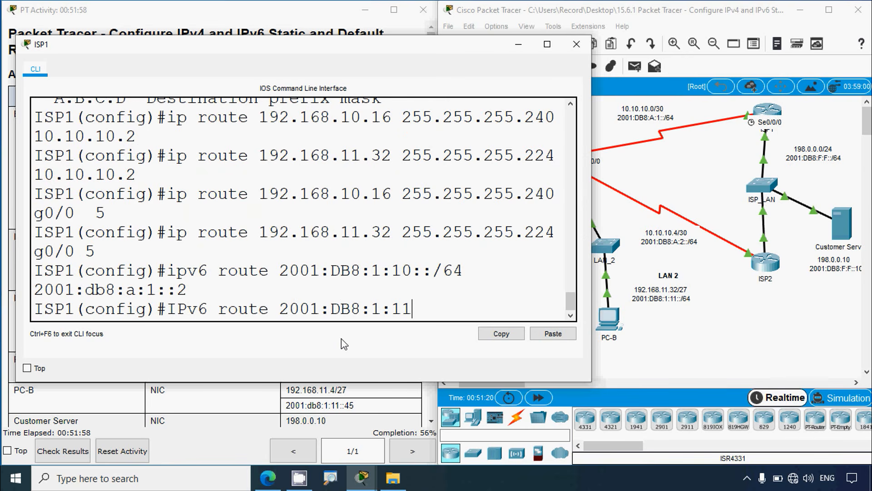
pyautogui.write('::/64')
pyautogui.rightClick(483, 305)
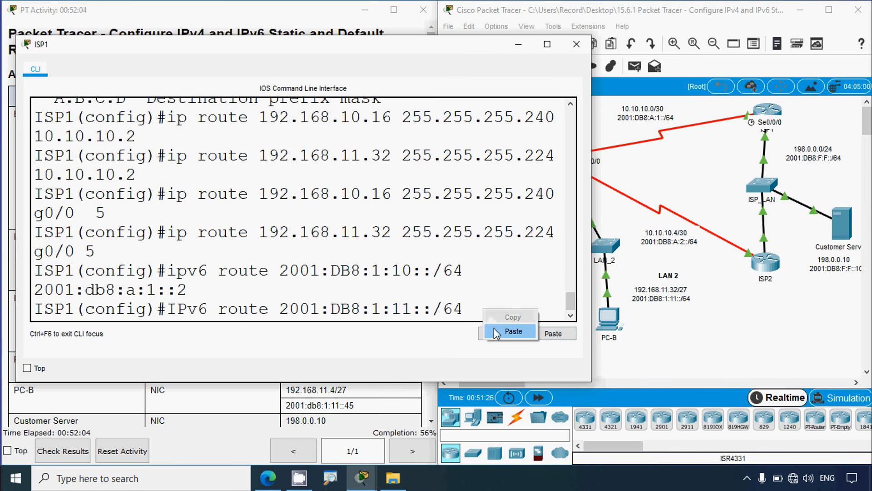
pyautogui.click(494, 329)
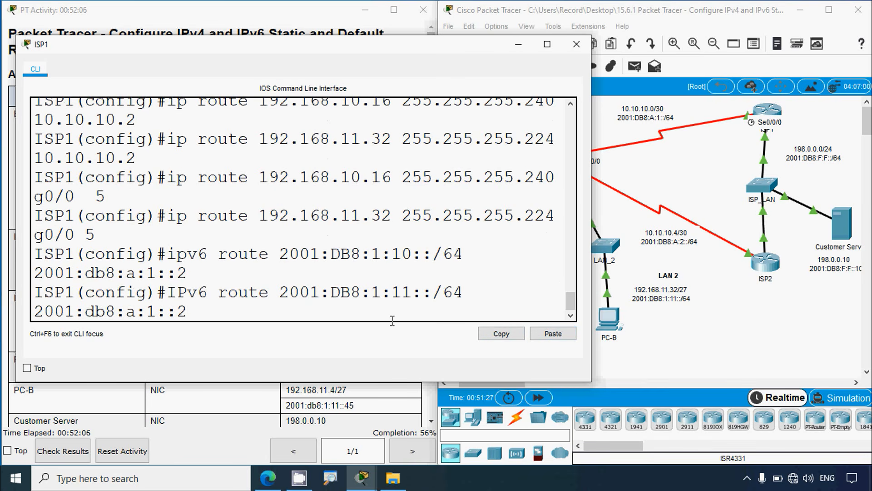
pyautogui.press('Return')
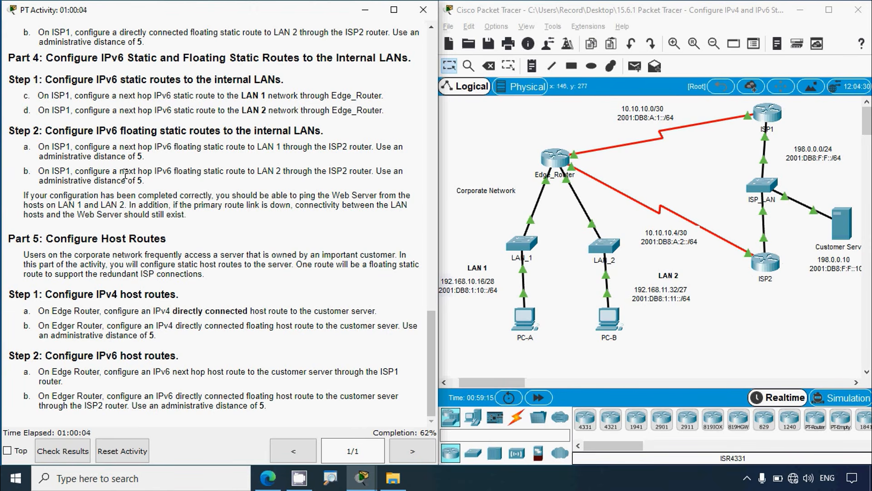
# Step: Select and copy ISP2's G0/0 IPv6 address 2001:db8:f:f::2 in the activity's addressing table
pyautogui.moveTo(124, 171); pyautogui.dragTo(198, 172)
pyautogui.click(742, 358)
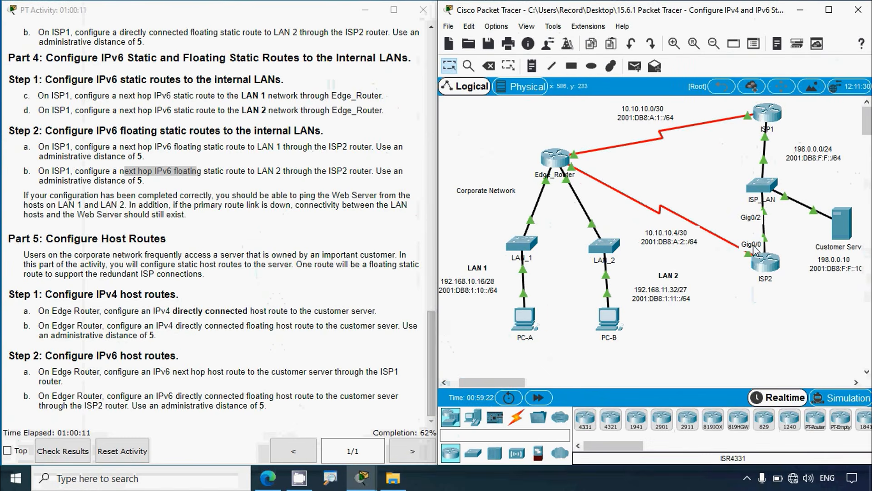
pyautogui.click(431, 331)
pyautogui.moveTo(430, 328); pyautogui.dragTo(426, 181)
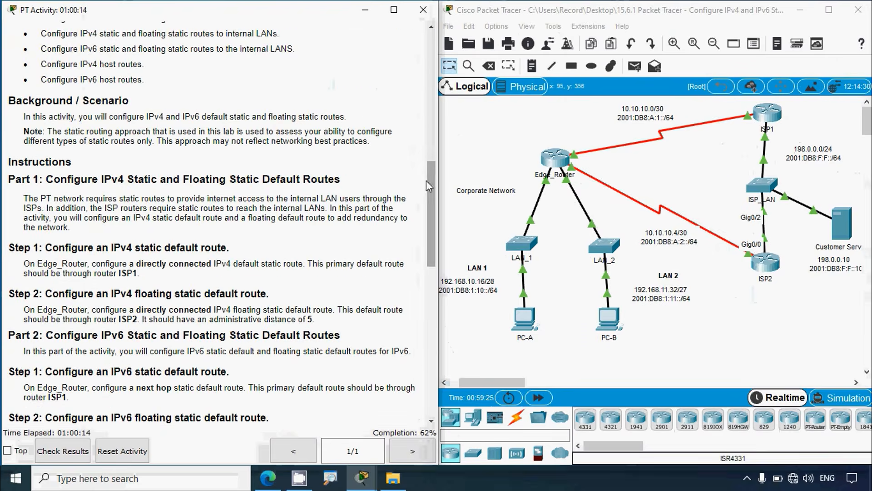
pyautogui.scroll(5, 361, 236)
pyautogui.scroll(7, 361, 236)
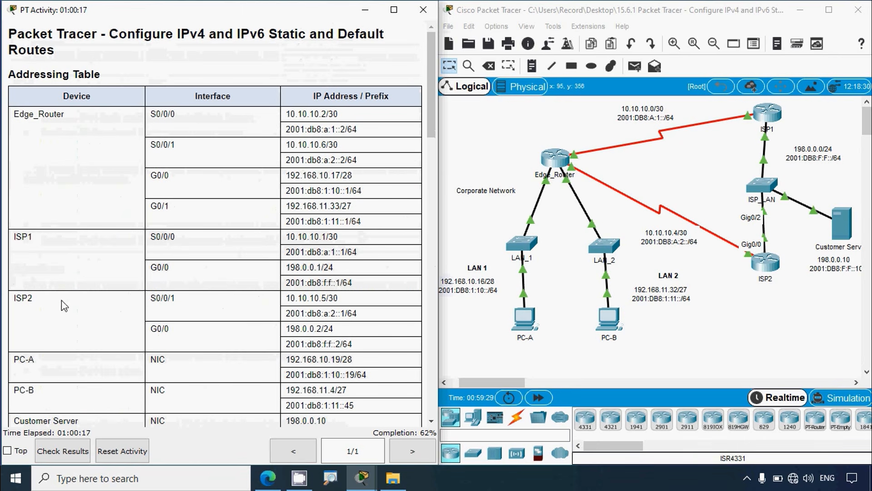
pyautogui.scroll(-1, 46, 288)
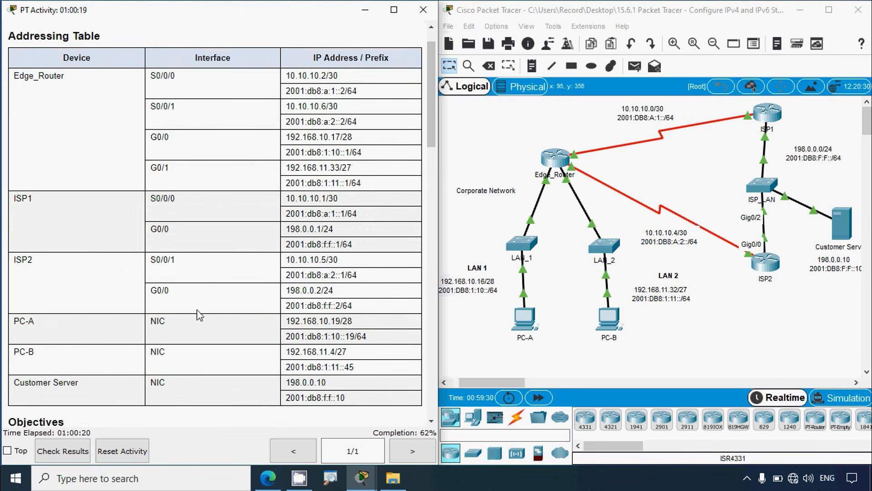
pyautogui.moveTo(177, 299); pyautogui.dragTo(149, 299)
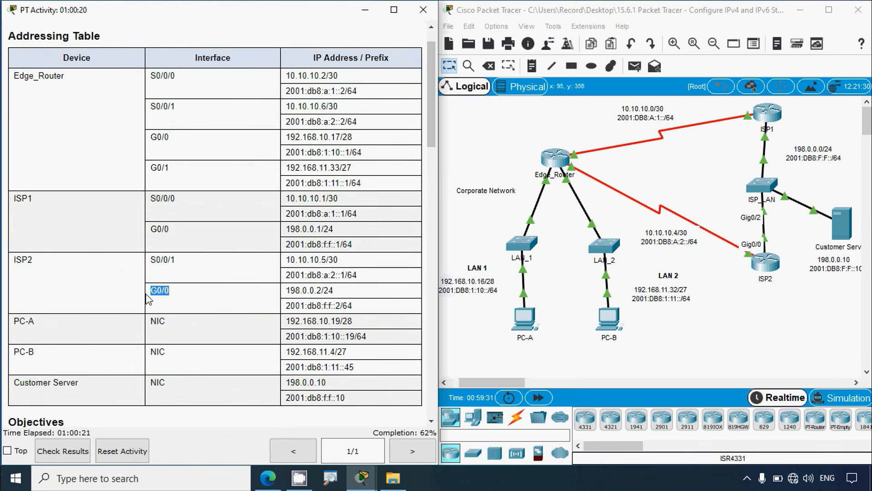
pyautogui.click(291, 306)
pyautogui.moveTo(286, 305); pyautogui.dragTo(341, 306)
pyautogui.hotkey('ctrl', 'c')
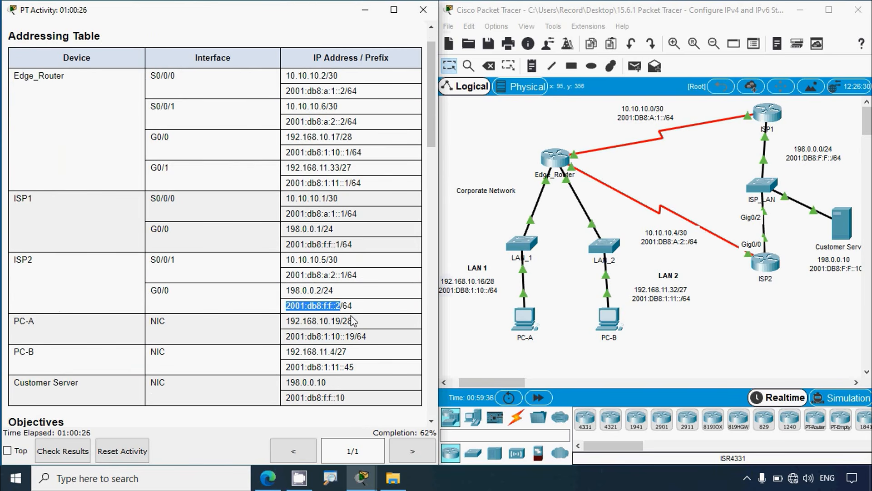
# Step: Recheck the Part 4 IPv6 floating route instructions and reopen ISP1's command line in a maximized window
pyautogui.scroll(-18, 359, 323)
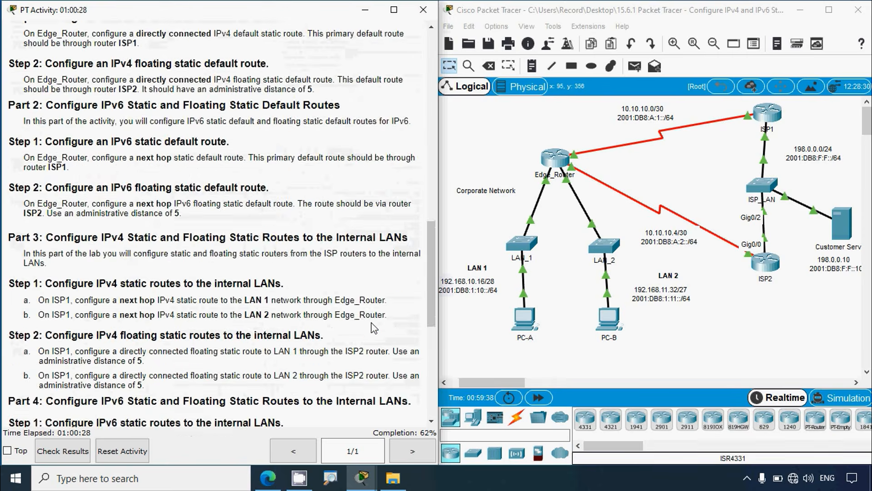
pyautogui.scroll(-8, 373, 327)
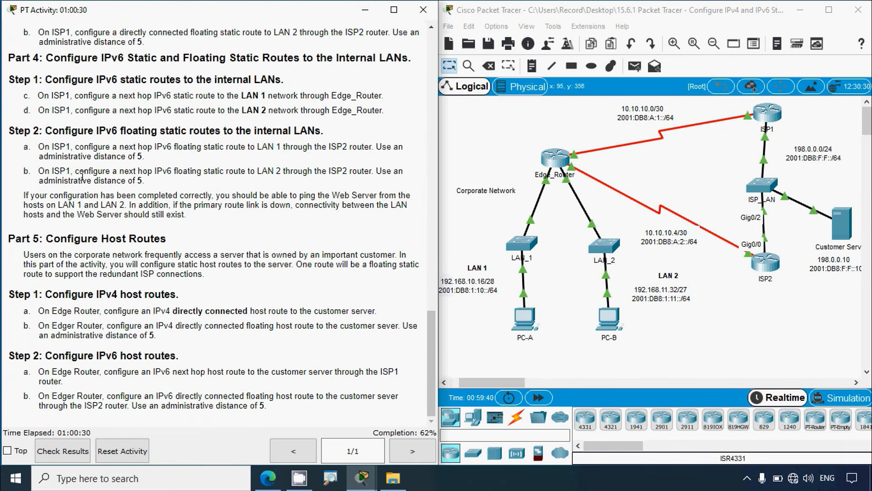
pyautogui.tripleClick(155, 180)
pyautogui.click(210, 195)
pyautogui.click(767, 116)
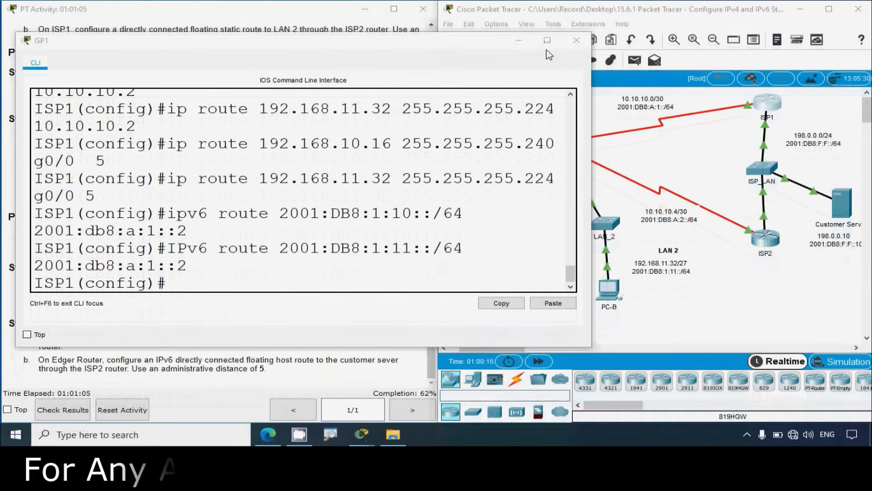
pyautogui.click(547, 43)
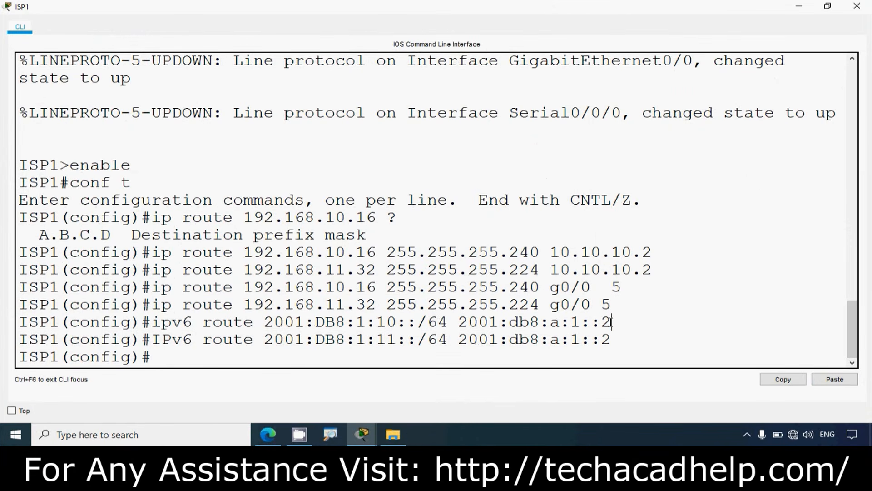
# Step: Paste ISP2's address 2001:db8:f:f::2 at ISP1's prompt as the floating route's next hop
pyautogui.moveTo(612, 322); pyautogui.dragTo(464, 324)
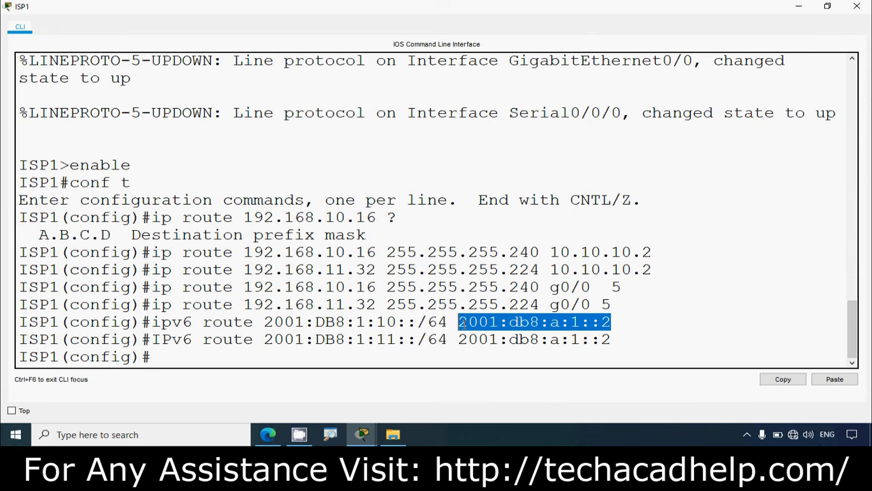
pyautogui.click(271, 355)
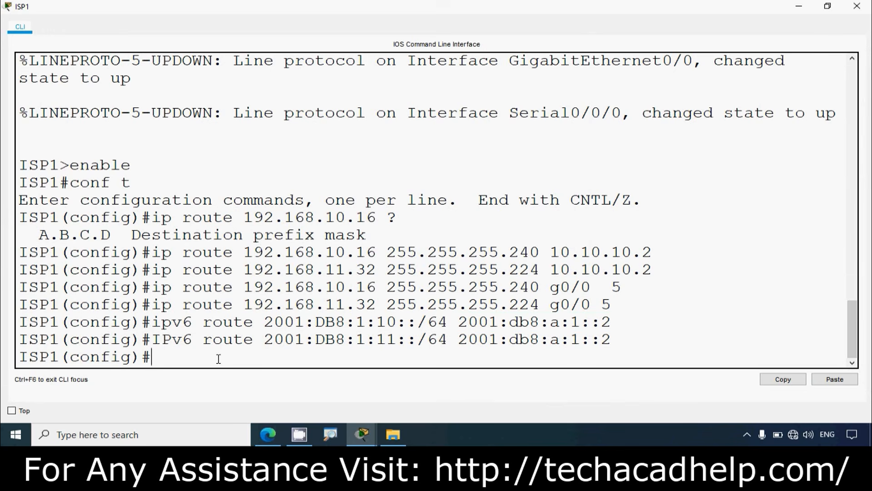
pyautogui.rightClick(187, 357)
pyautogui.click(209, 378)
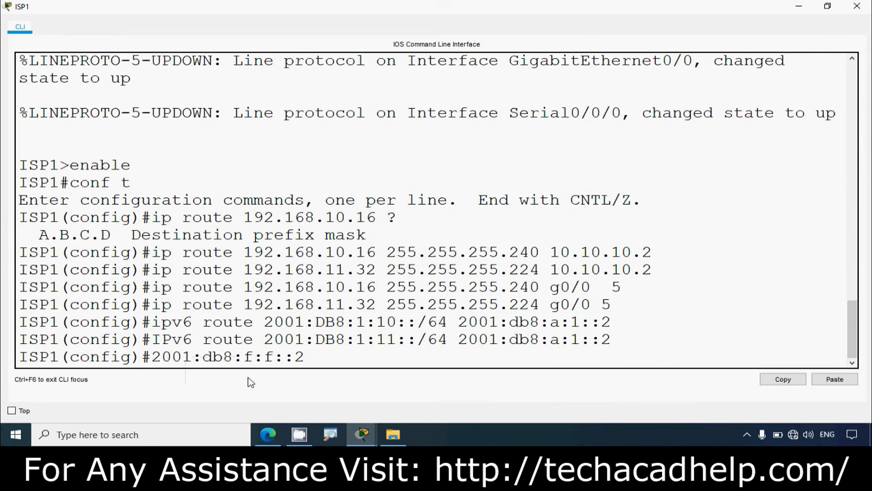
# Step: Copy ipv6 route 2001:DB8:1:10::/64 from ISP1's earlier LAN 1 route and insert it before the next hop at the prompt
pyautogui.moveTo(447, 326); pyautogui.dragTo(166, 322)
pyautogui.rightClick(169, 321)
pyautogui.click(315, 323)
pyautogui.moveTo(447, 322); pyautogui.dragTo(152, 323)
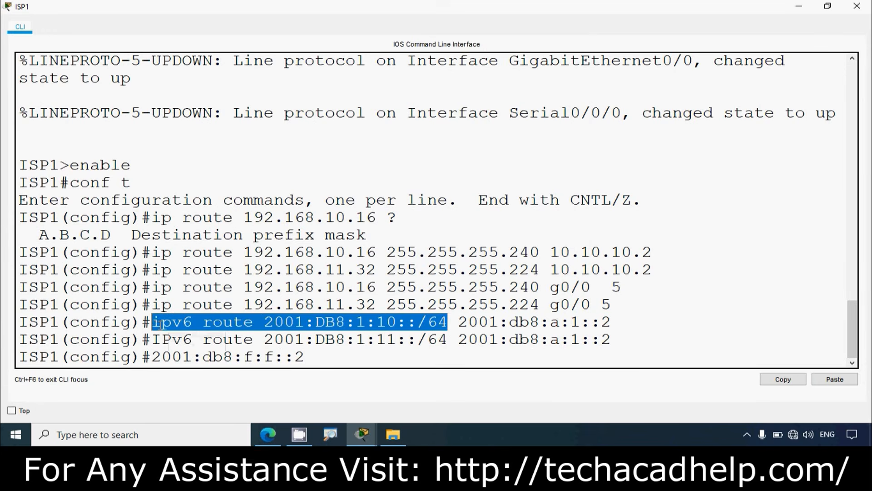
pyautogui.rightClick(165, 324)
pyautogui.click(179, 335)
pyautogui.click(330, 360)
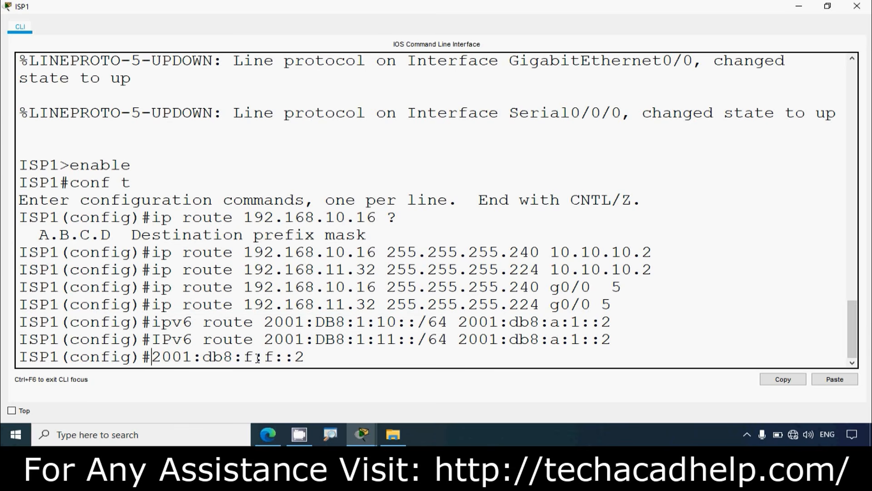
pyautogui.rightClick(155, 357)
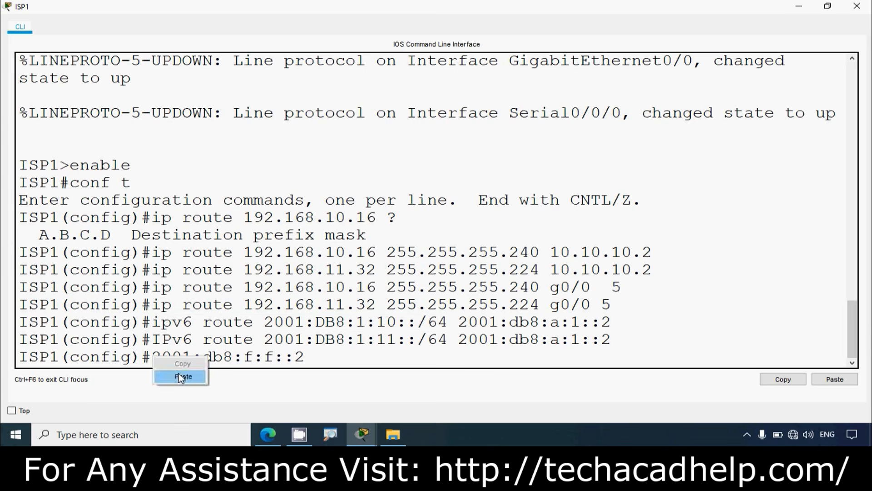
pyautogui.click(180, 376)
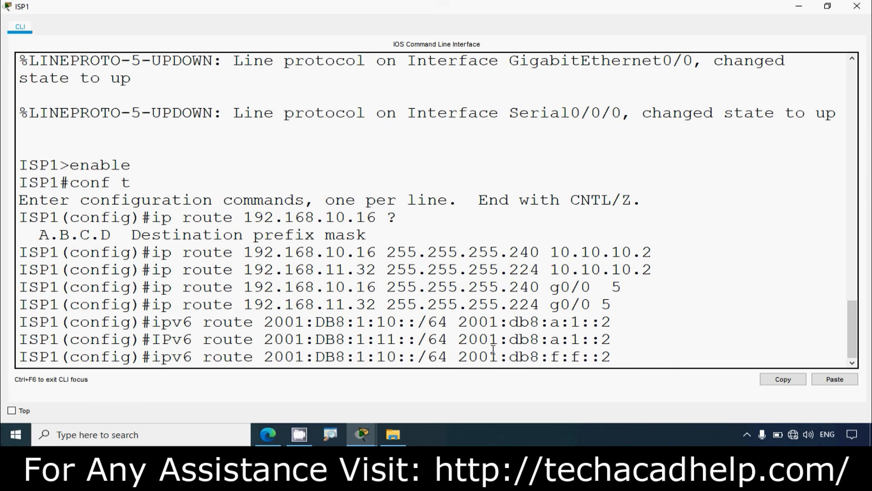
# Step: Complete ISP1's IPv6 floating static route to LAN 1 with next hop 2001:db8:f:f::2 and administrative distance 5, and run it
pyautogui.moveTo(609, 356); pyautogui.dragTo(462, 360)
pyautogui.click(617, 359)
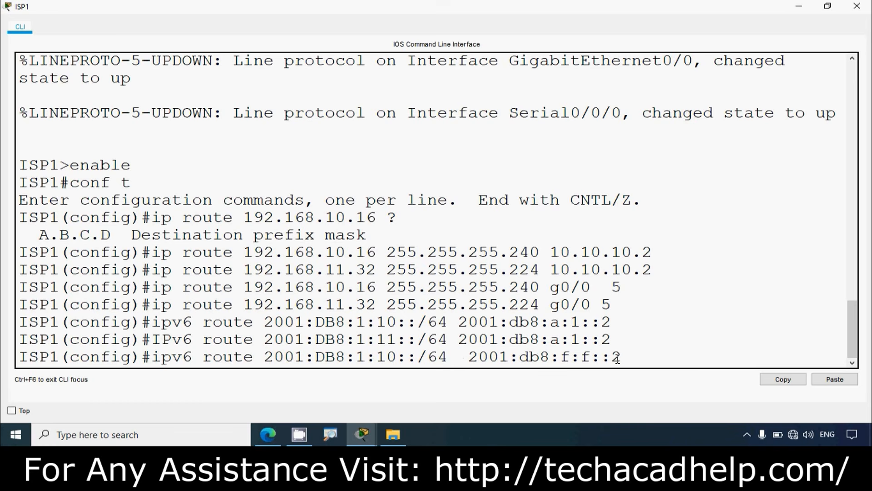
pyautogui.press('BackSpace')
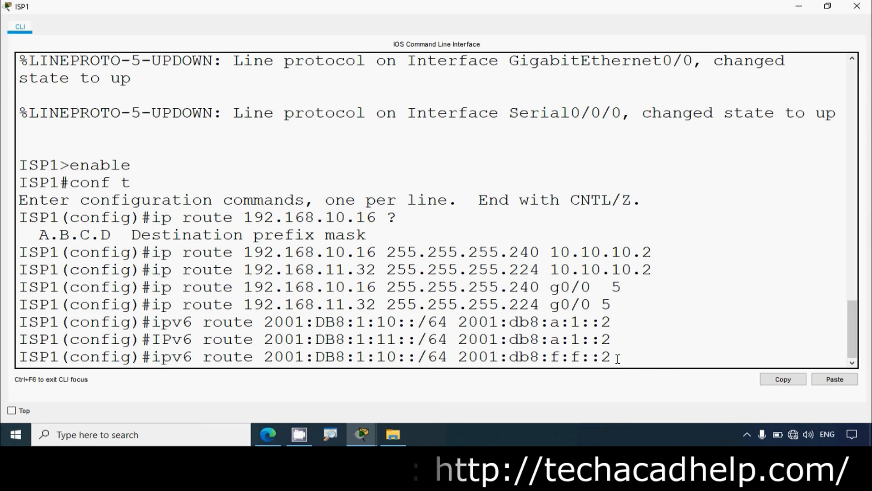
pyautogui.write('5')
pyautogui.press('Return')
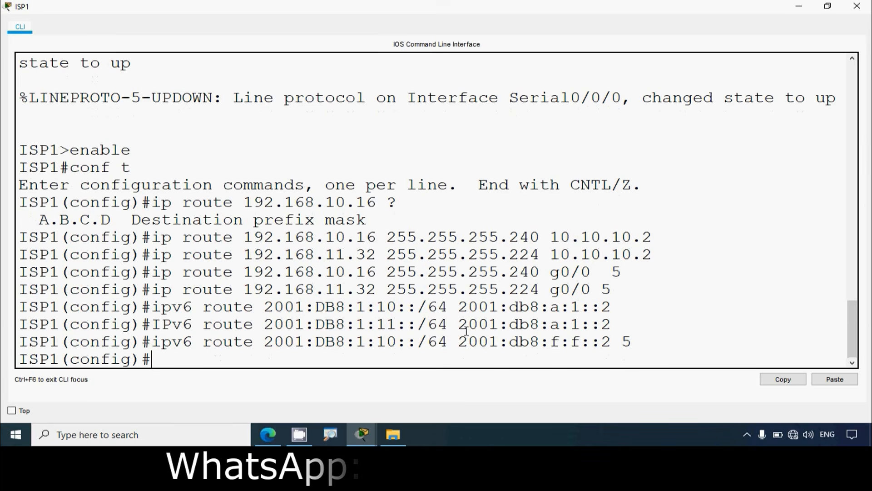
pyautogui.moveTo(541, 290); pyautogui.dragTo(156, 296)
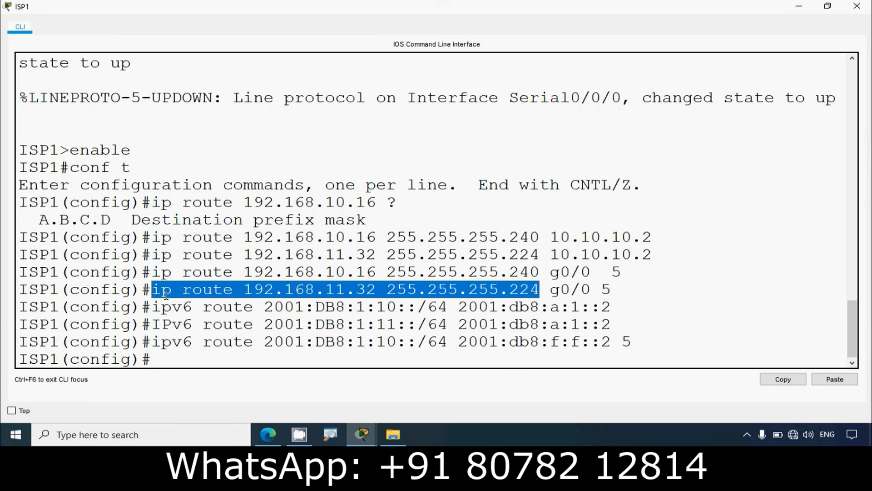
pyautogui.rightClick(166, 295)
pyautogui.click(177, 298)
pyautogui.rightClick(166, 359)
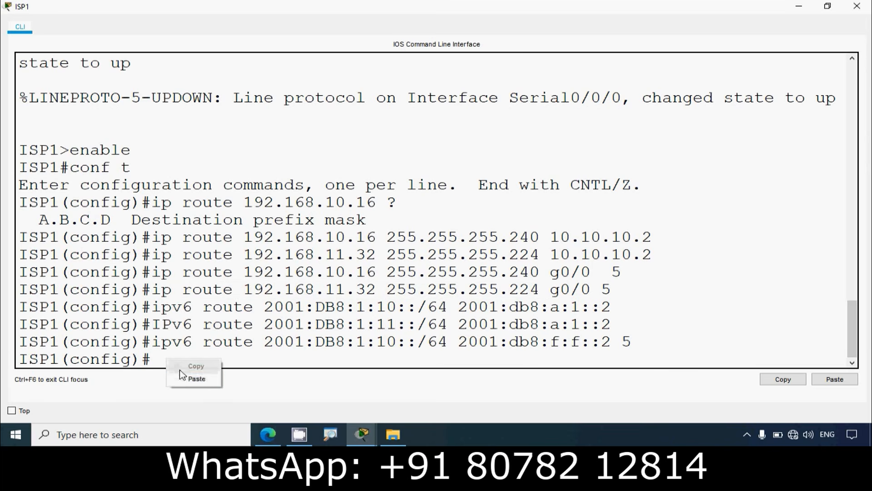
pyautogui.click(186, 378)
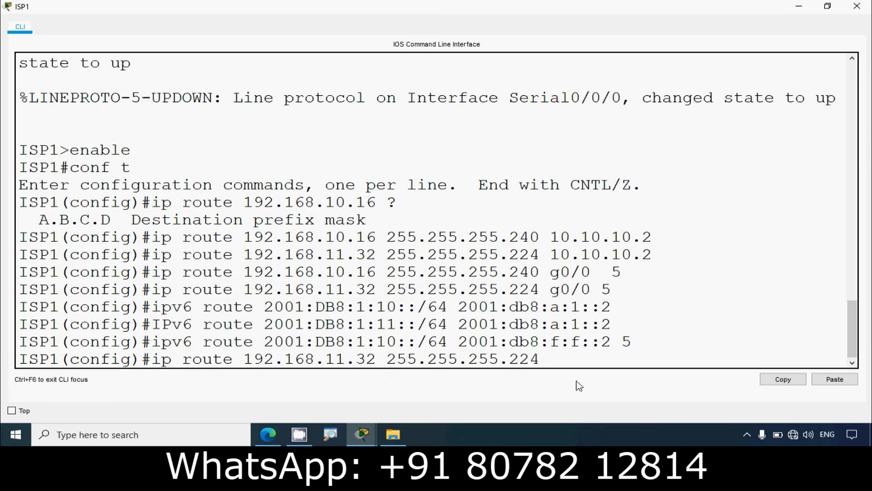
pyautogui.press('BackSpace')
pyautogui.press('BackSpace')
pyautogui.press('BackSpace')
pyautogui.press('BackSpace')
pyautogui.press('BackSpace')
pyautogui.press('BackSpace')
pyautogui.press('BackSpace')
pyautogui.press('BackSpace')
pyautogui.press('BackSpace')
pyautogui.press('BackSpace')
pyautogui.press('BackSpace')
pyautogui.press('BackSpace')
pyautogui.press('BackSpace')
pyautogui.press('BackSpace')
pyautogui.press('BackSpace')
pyautogui.press('BackSpace')
pyautogui.press('BackSpace')
pyautogui.press('BackSpace')
pyautogui.press('BackSpace')
pyautogui.press('BackSpace')
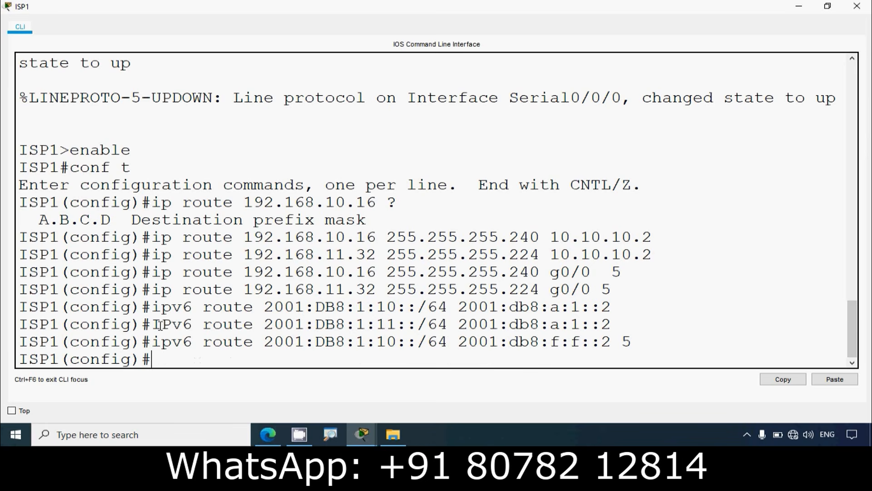
# Step: Copy IPv6 route 2001:DB8:1:11::/64 from ISP1's earlier LAN 2 route and paste it at the prompt
pyautogui.moveTo(160, 324); pyautogui.dragTo(446, 325)
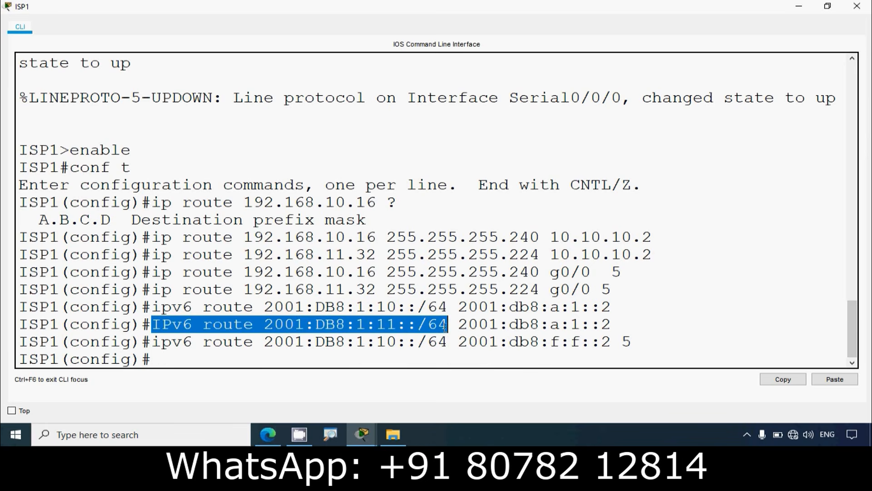
pyautogui.rightClick(425, 323)
pyautogui.click(443, 324)
pyautogui.click(241, 359)
pyautogui.rightClick(214, 359)
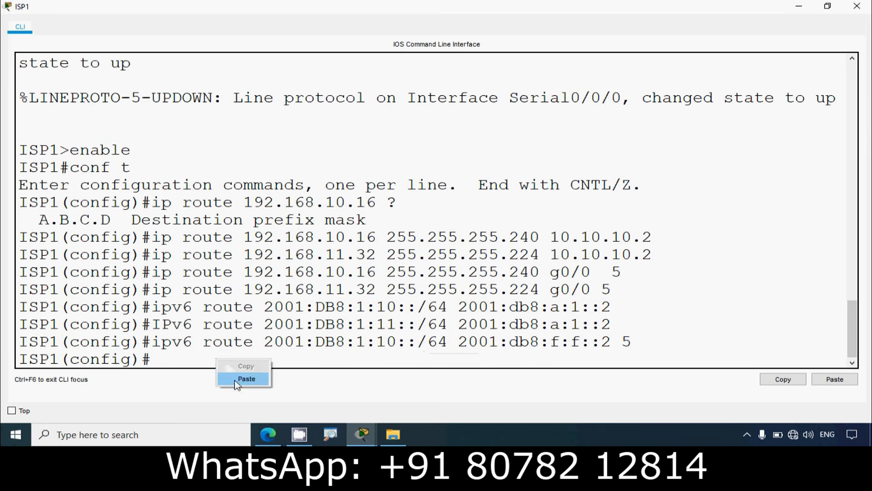
pyautogui.click(237, 379)
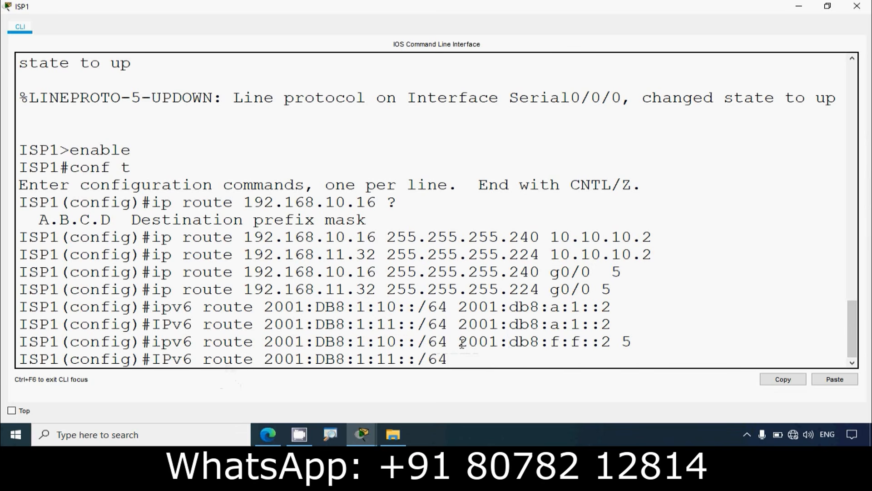
# Step: Complete ISP1's IPv6 floating static route to LAN 2 with next hop 2001:db8:f:f::2 and administrative distance 5, and run it
pyautogui.moveTo(462, 344); pyautogui.dragTo(610, 346)
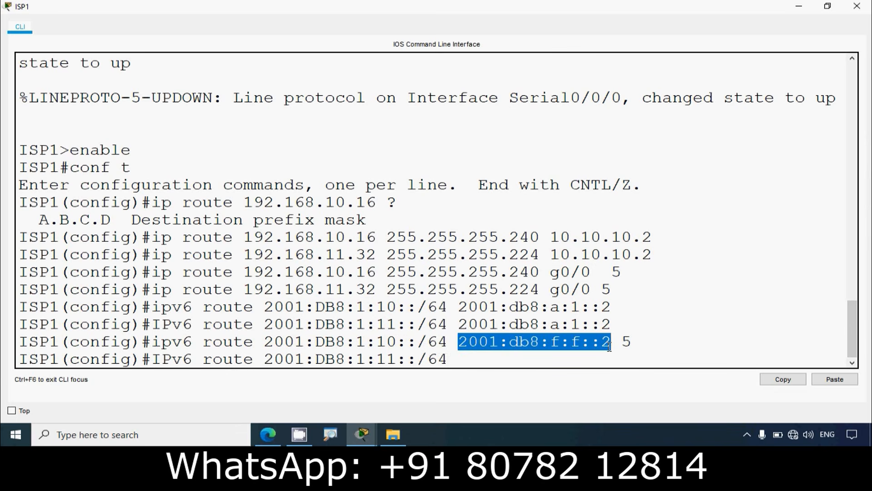
pyautogui.rightClick(522, 342)
pyautogui.click(526, 351)
pyautogui.click(469, 361)
pyautogui.rightClick(471, 362)
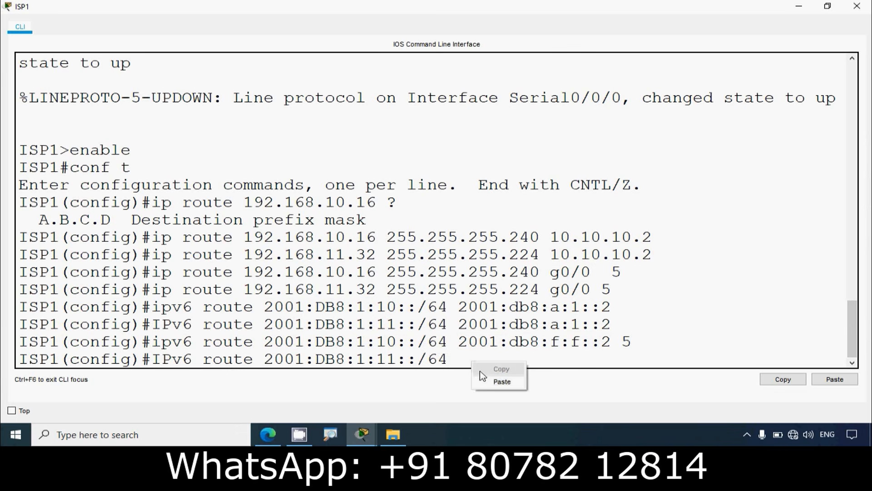
pyautogui.click(500, 382)
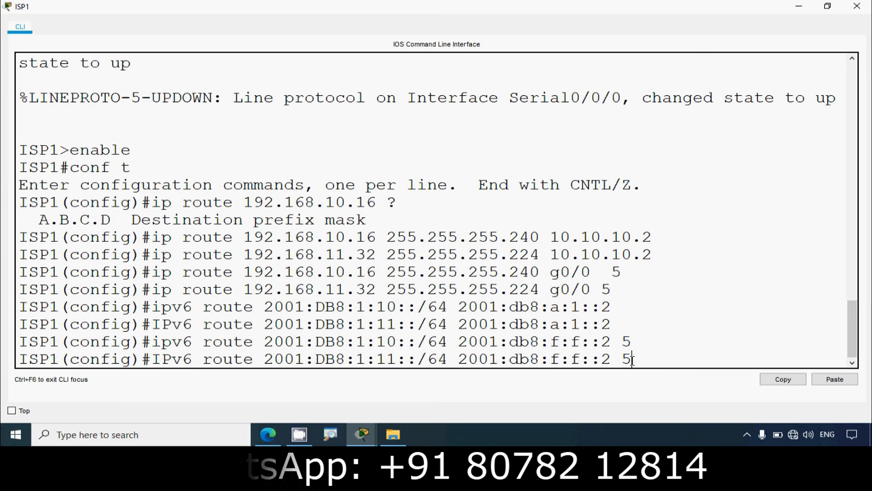
pyautogui.press('Return')
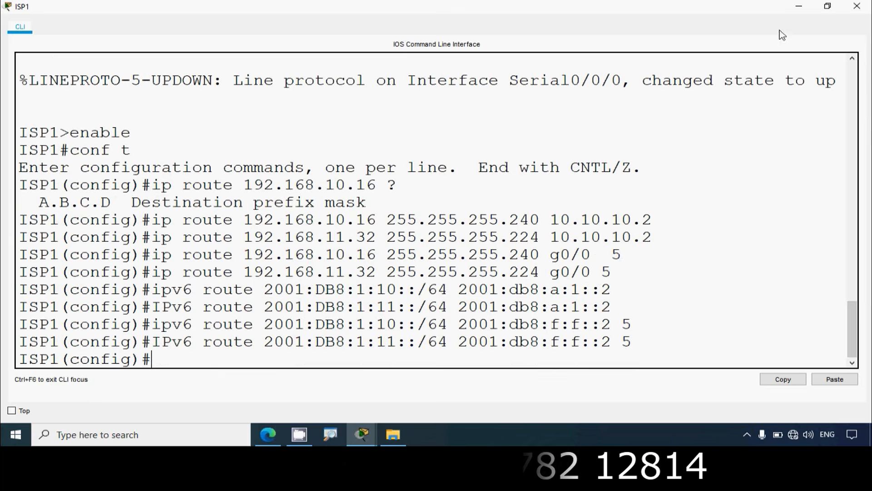
# Step: Minimize ISP1's window, then open Edge_Router's command line and widen its window over the activity instructions
pyautogui.click(798, 5)
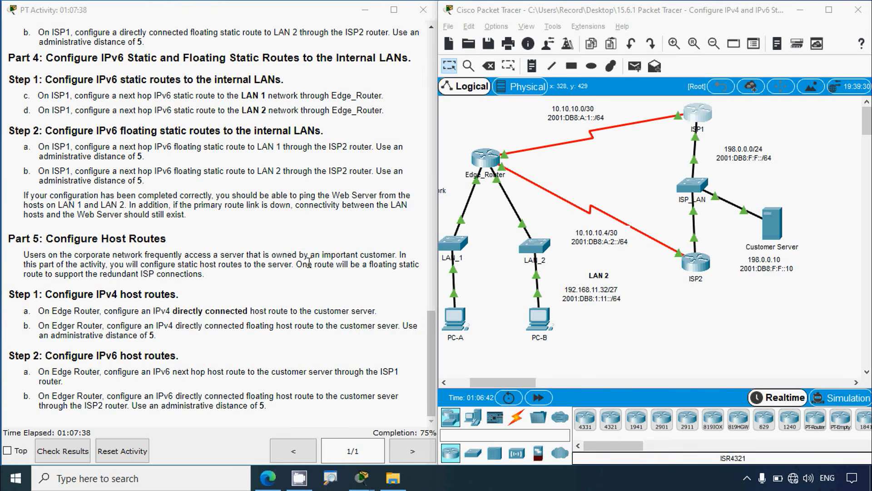
pyautogui.click(761, 223)
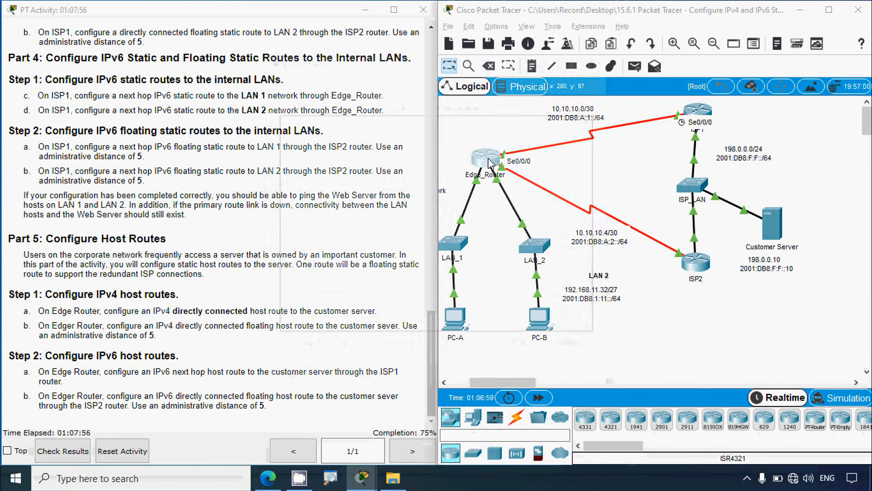
pyautogui.click(488, 164)
pyautogui.moveTo(367, 70); pyautogui.dragTo(117, 65)
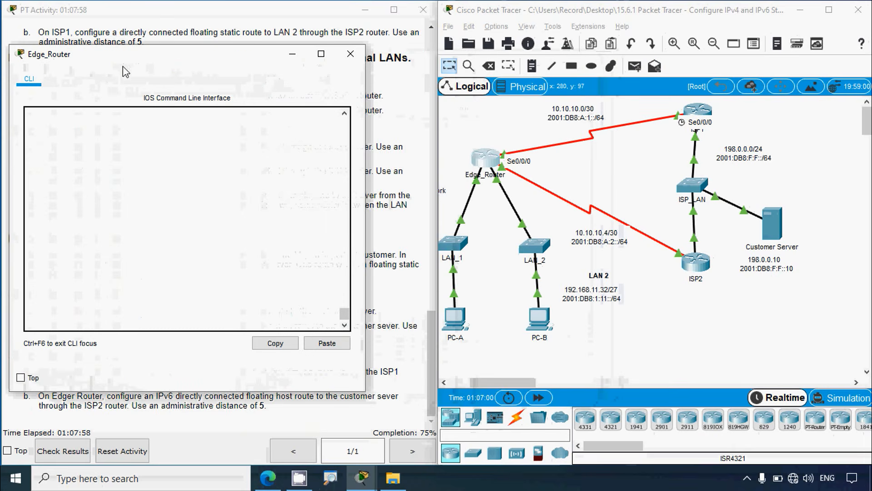
pyautogui.moveTo(367, 155); pyautogui.dragTo(673, 155)
# Step: Enter global configuration mode on Edge_Router with enable and conf t
pyautogui.press('Return')
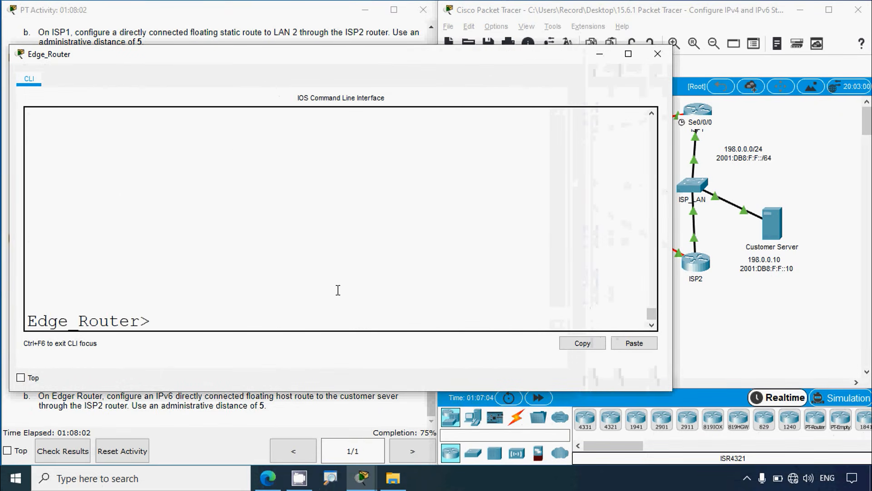
pyautogui.write('enable')
pyautogui.press('Return')
pyautogui.write('conf t')
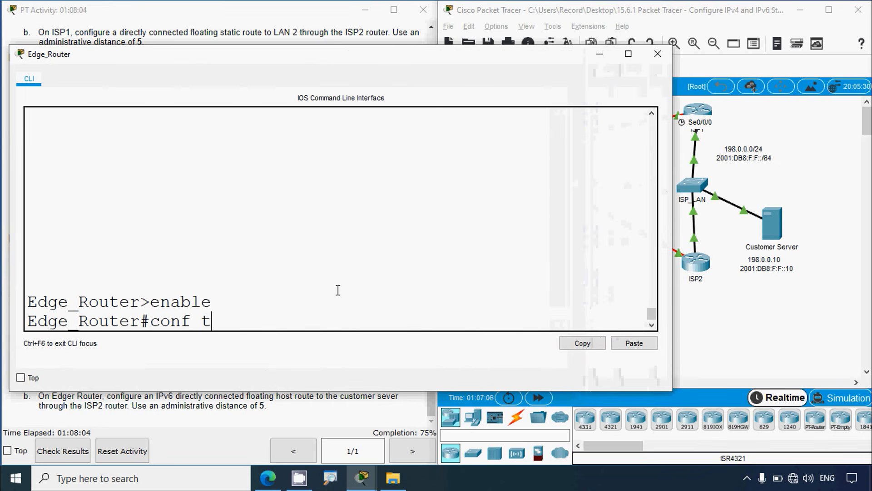
pyautogui.press('Return')
# Step: Start Edge_Router's IPv4 host route to the customer server with ip route 198.0.0.10 and request help on the next argument
pyautogui.write('ip r')
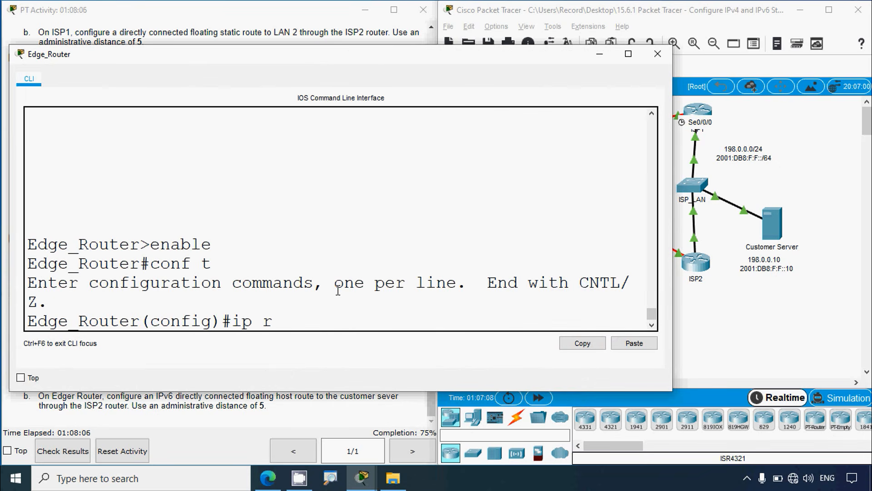
pyautogui.write('oute')
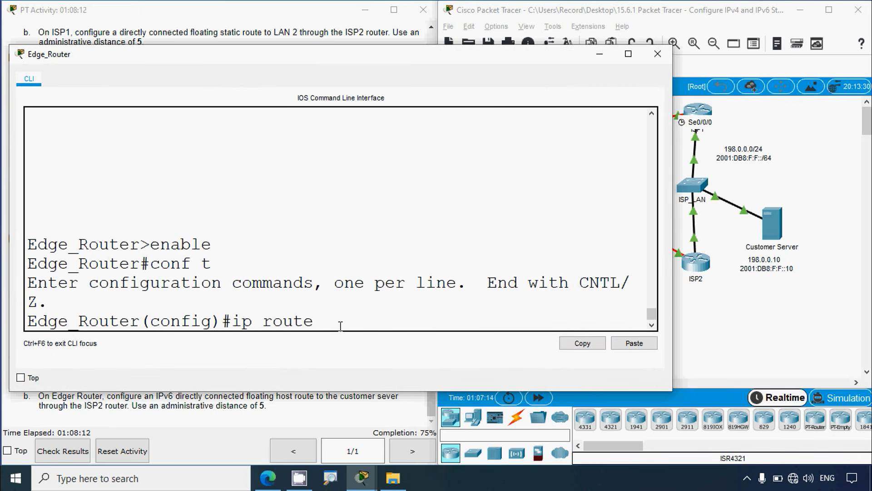
pyautogui.write('198.0.0.')
pyautogui.write('10')
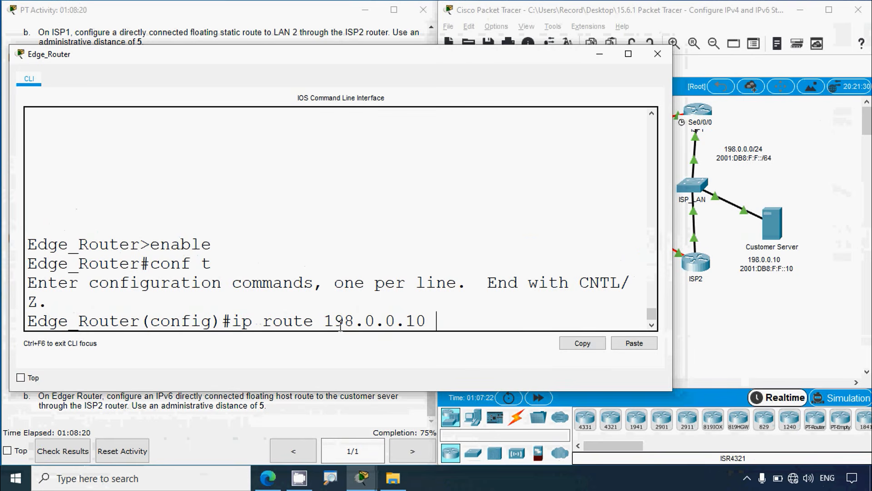
pyautogui.write('?')
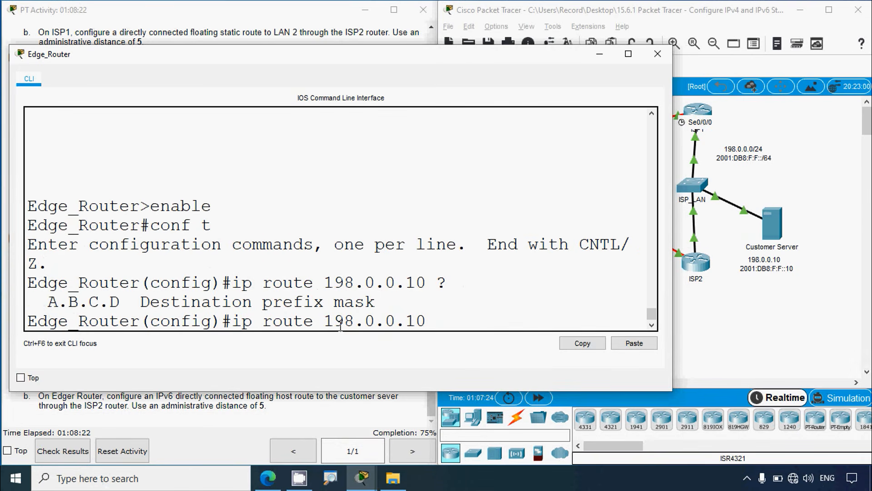
pyautogui.write('255.255.2')
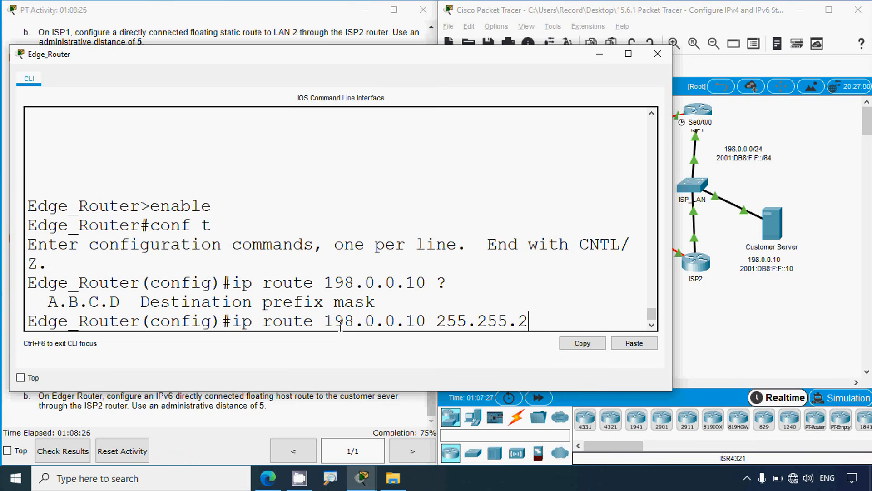
pyautogui.write('55.255 serial0')
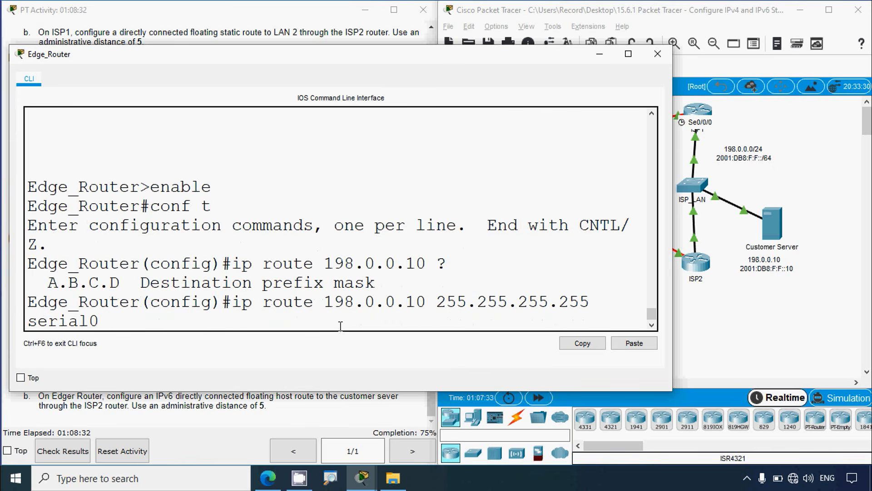
pyautogui.write('/0/0')
# Step: Complete Edge_Router's directly connected host route to 198.0.0.10 with mask 255.255.255.255 and exit interface serial0/0/0, and run it
pyautogui.press('Return')
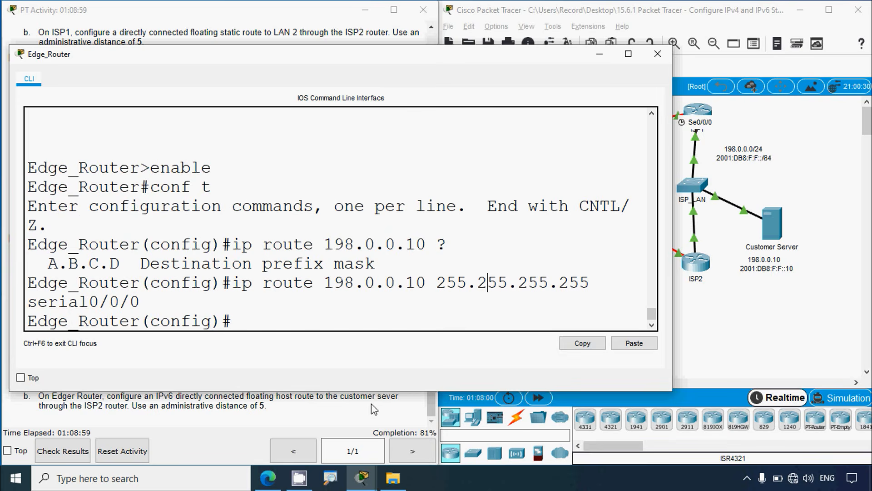
# Step: Check the IPv4 floating host route instruction and the topology's serial interfaces, and return to Edge_Router's command line
pyautogui.click(372, 409)
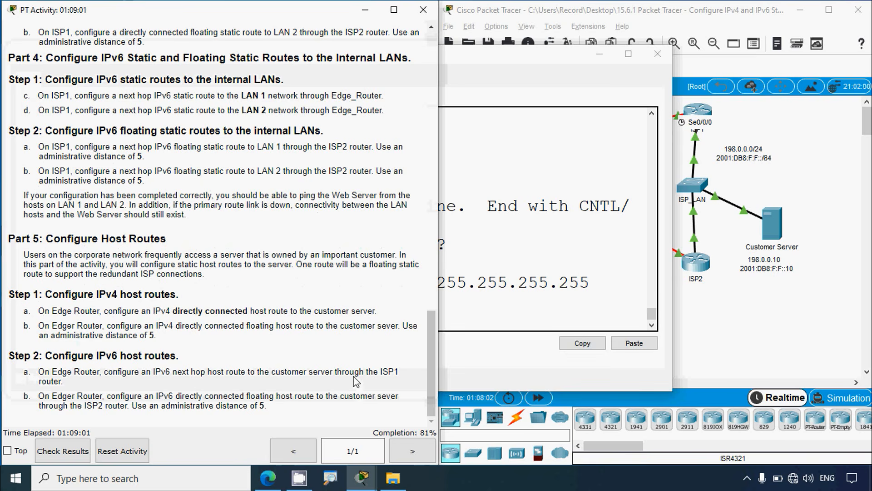
pyautogui.click(715, 291)
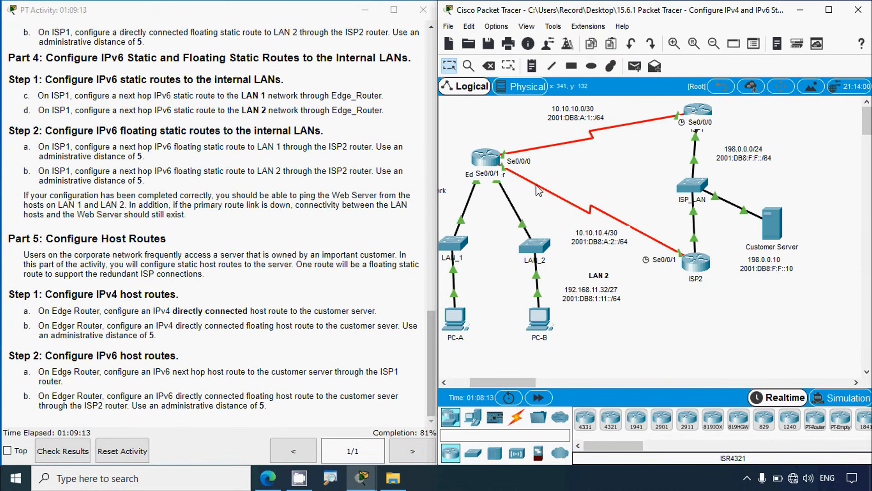
pyautogui.click(485, 159)
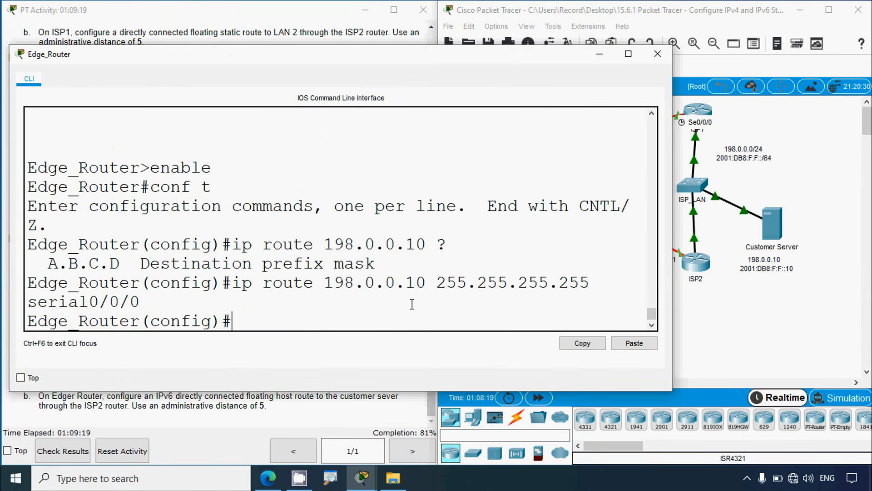
# Step: Add Edge_Router's floating host route by reusing ip route 198.0.0.10 255.255.255.255 with exit interface serial 0/0/1 and administrative distance 5
pyautogui.moveTo(593, 285); pyautogui.dragTo(233, 283)
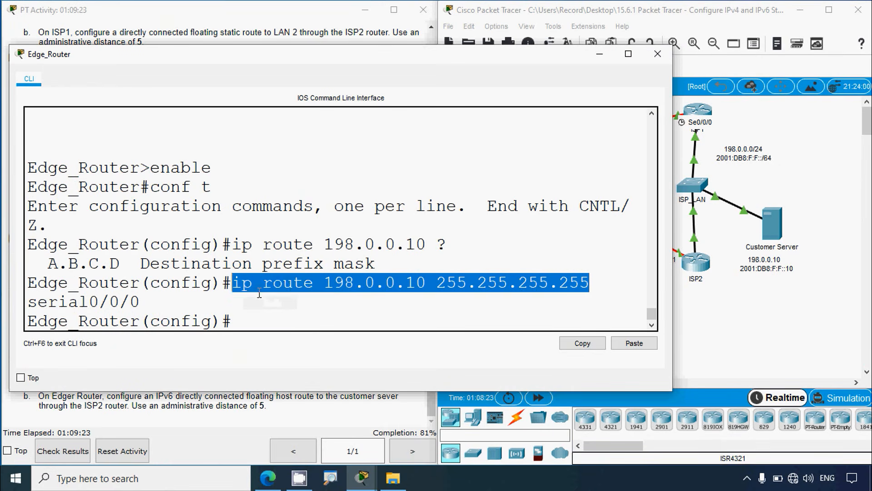
pyautogui.click(241, 321)
pyautogui.rightClick(244, 321)
pyautogui.click(275, 346)
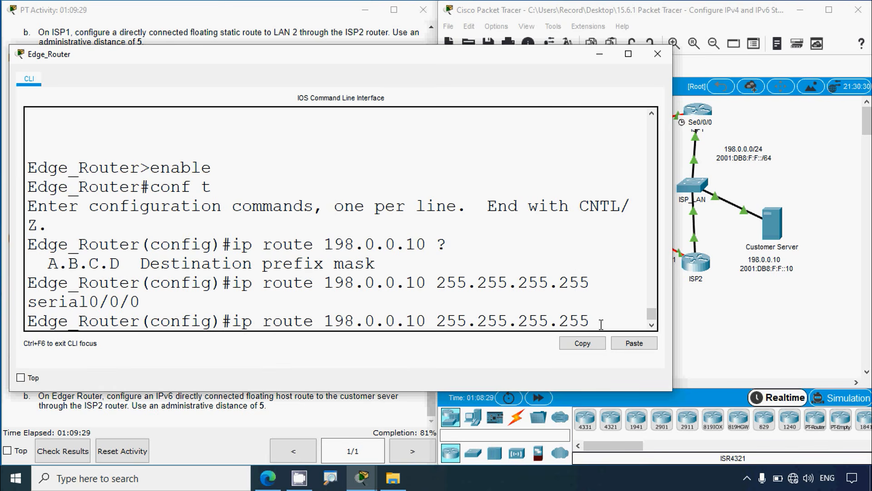
pyautogui.write('serial 0/0/1')
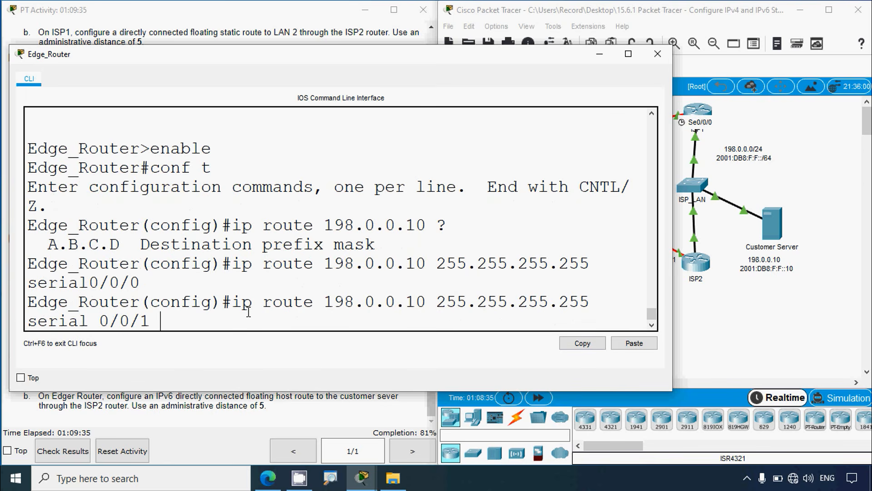
pyautogui.write(' 5')
pyautogui.press('Return')
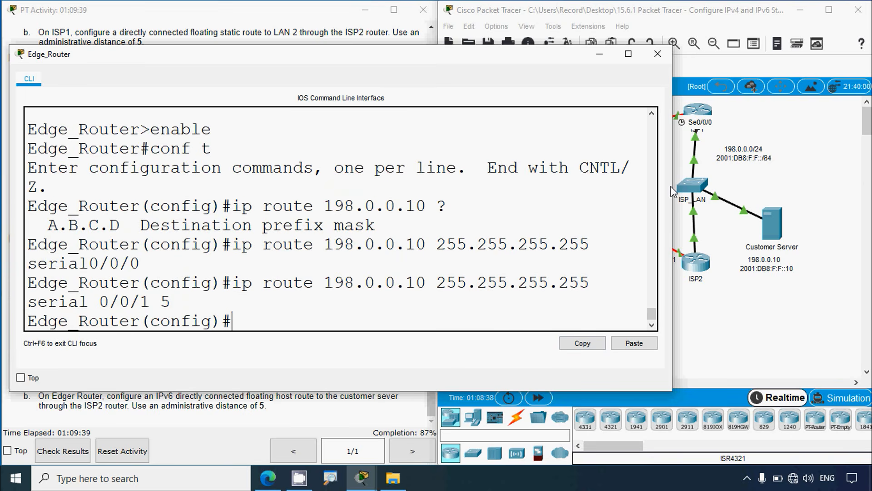
# Step: Review the complete floating host route command in a widened Edge_Router window, and close it to return to the activity instructions
pyautogui.moveTo(672, 184); pyautogui.dragTo(818, 184)
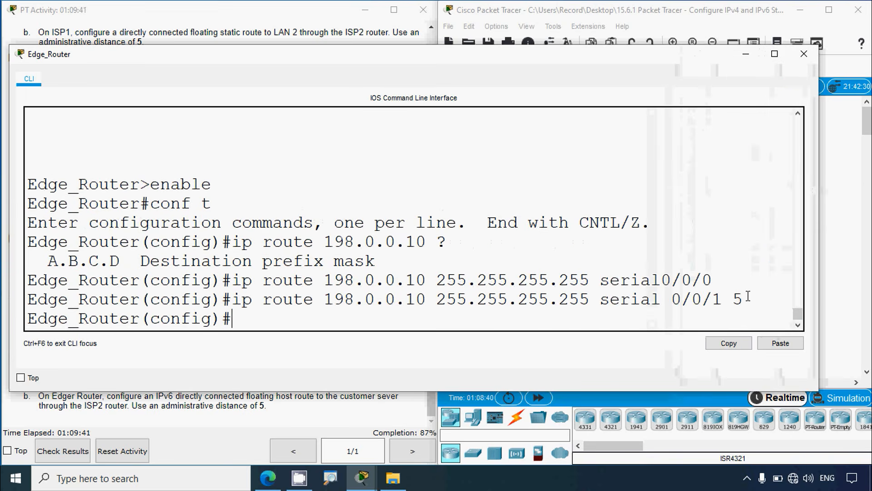
pyautogui.moveTo(748, 297); pyautogui.dragTo(232, 299)
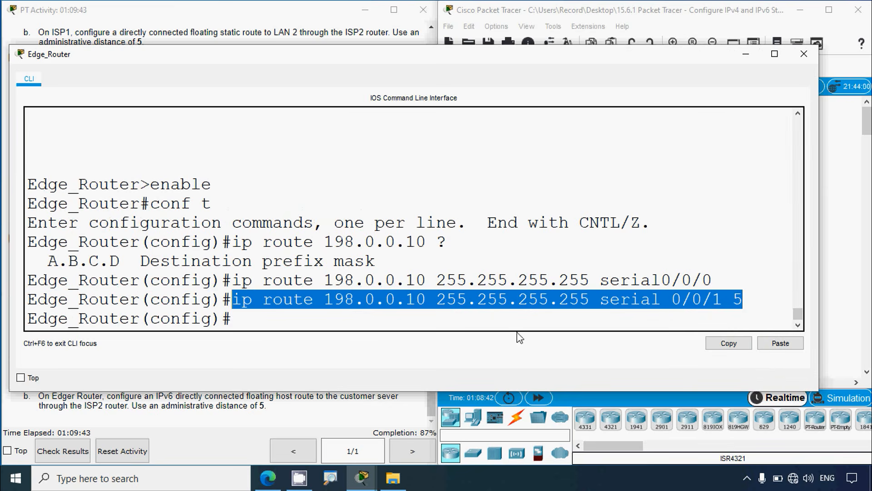
pyautogui.click(804, 54)
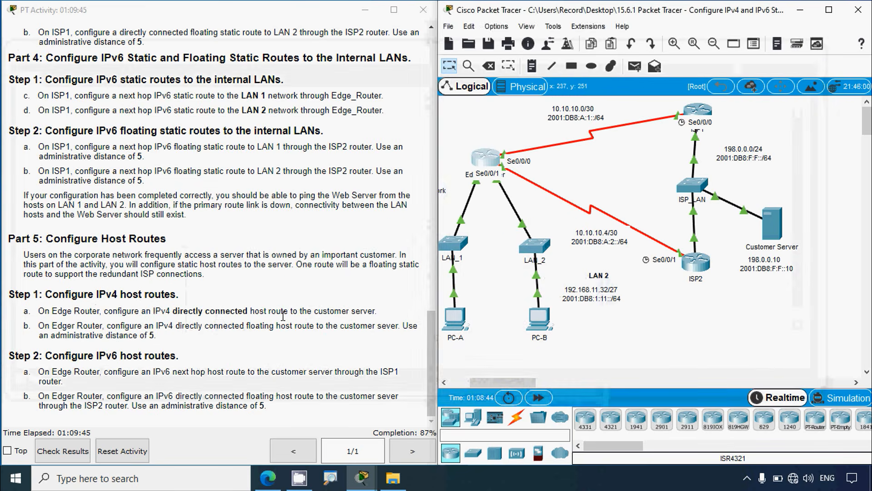
pyautogui.click(283, 315)
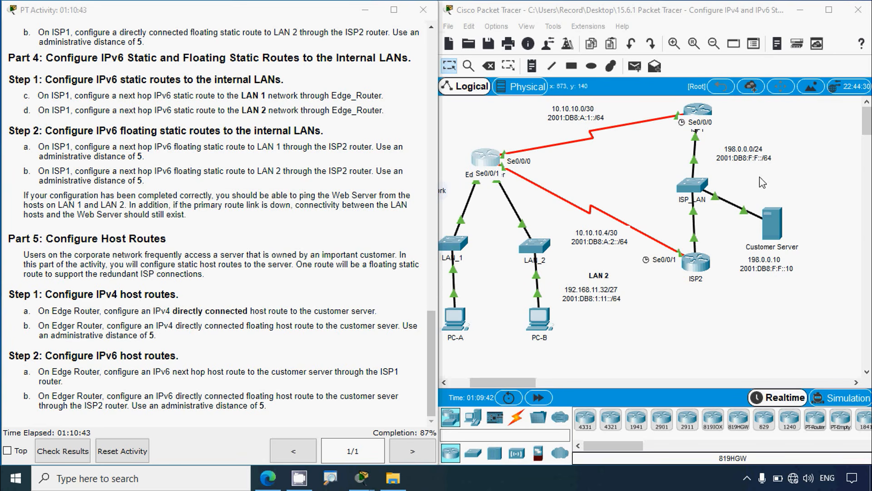
# Step: Copy ISP1's S0/0/0 IPv6 address 2001:db8:a:1::1 from the addressing table and return to Edge_Router's command line
pyautogui.click(828, 150)
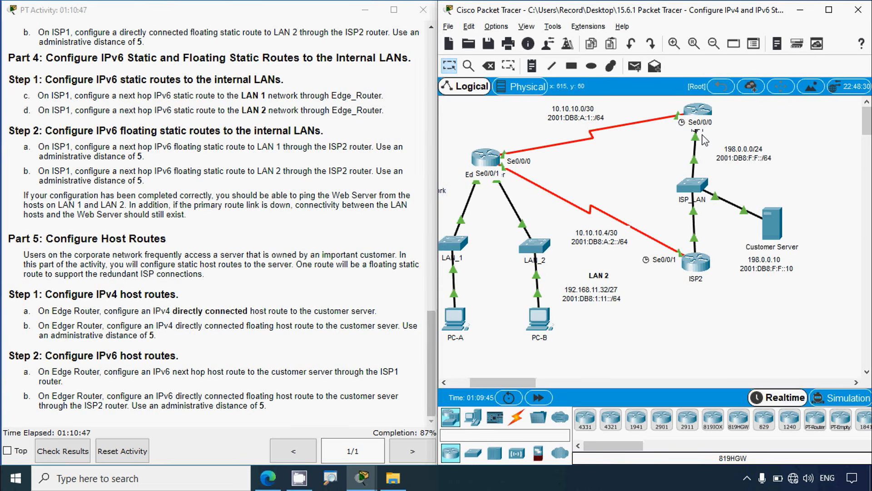
pyautogui.moveTo(703, 135)
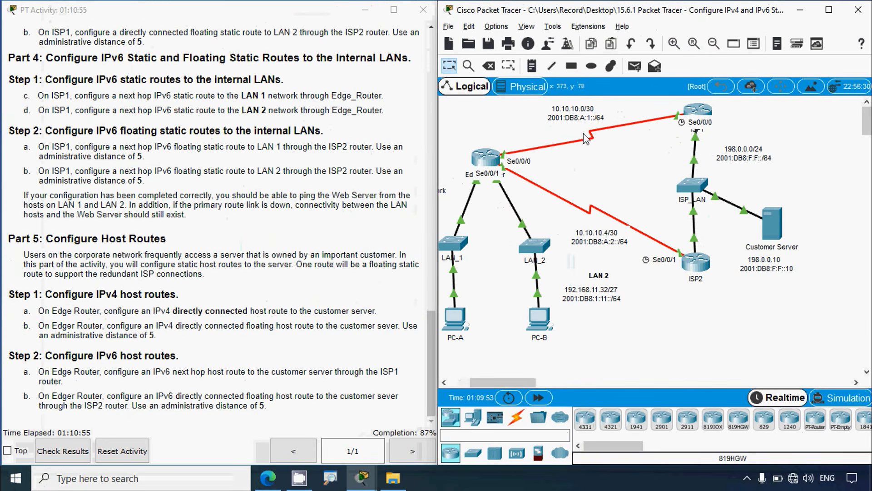
pyautogui.click(261, 298)
pyautogui.scroll(20, 253, 309)
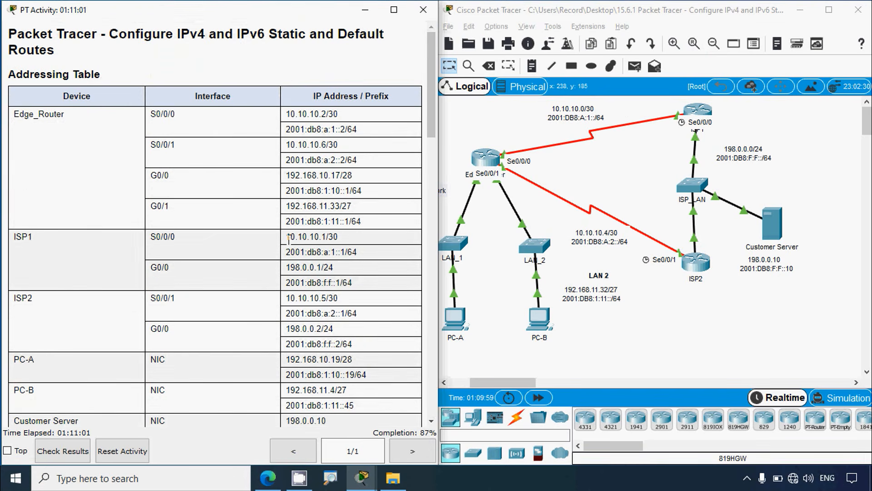
pyautogui.moveTo(286, 237); pyautogui.dragTo(346, 255)
pyautogui.hotkey('ctrl', 'c')
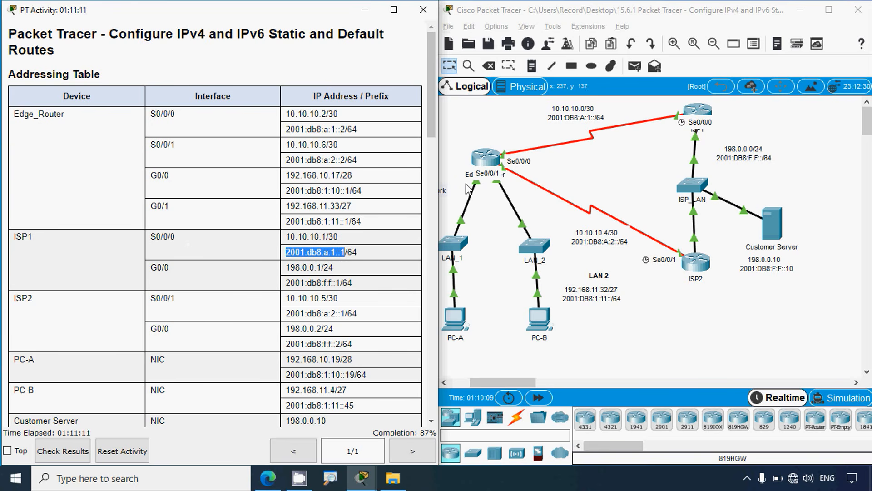
pyautogui.click(485, 159)
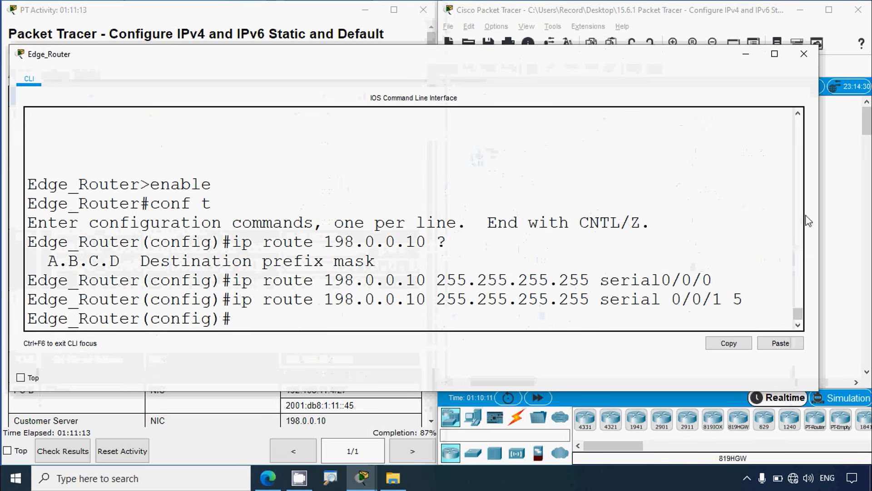
pyautogui.moveTo(820, 209); pyautogui.dragTo(647, 209)
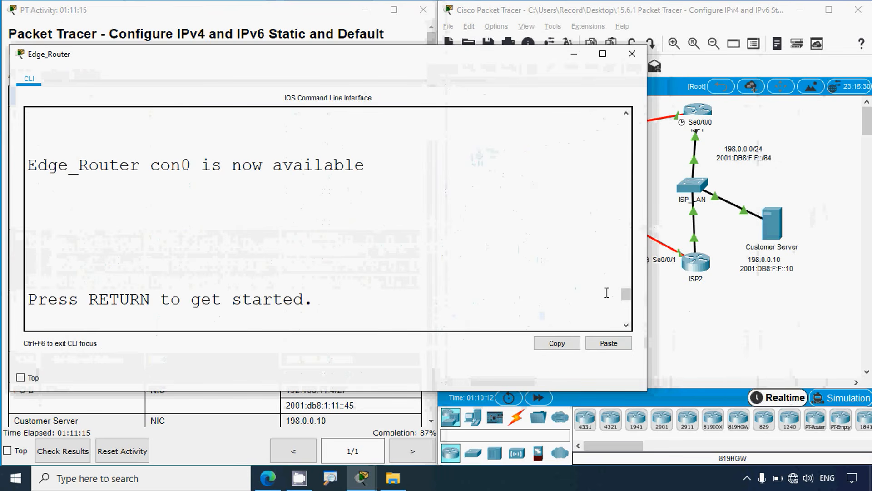
pyautogui.moveTo(626, 295); pyautogui.dragTo(626, 314)
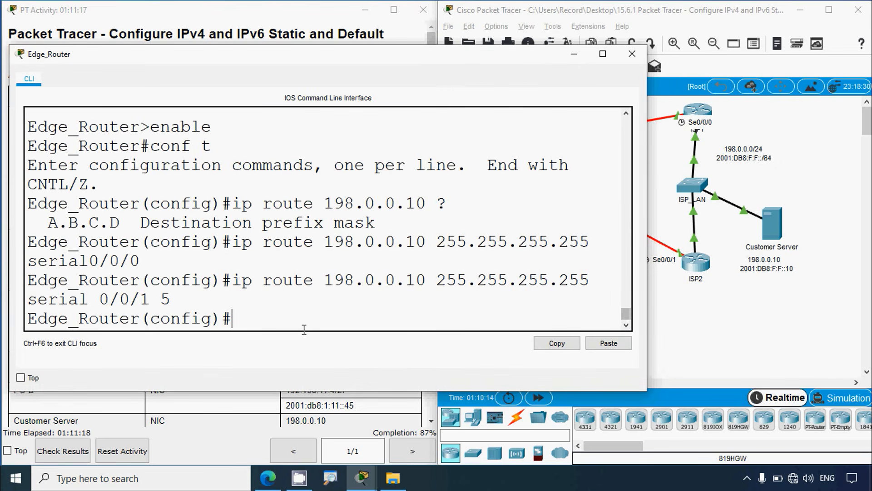
# Step: Add Edge_Router's IPv6 next hop host route to 2001:DB8:F:F::10/128 through 2001:db8:a:1::1
pyautogui.write('pv')
pyautogui.write('r')
pyautogui.write('6 route ')
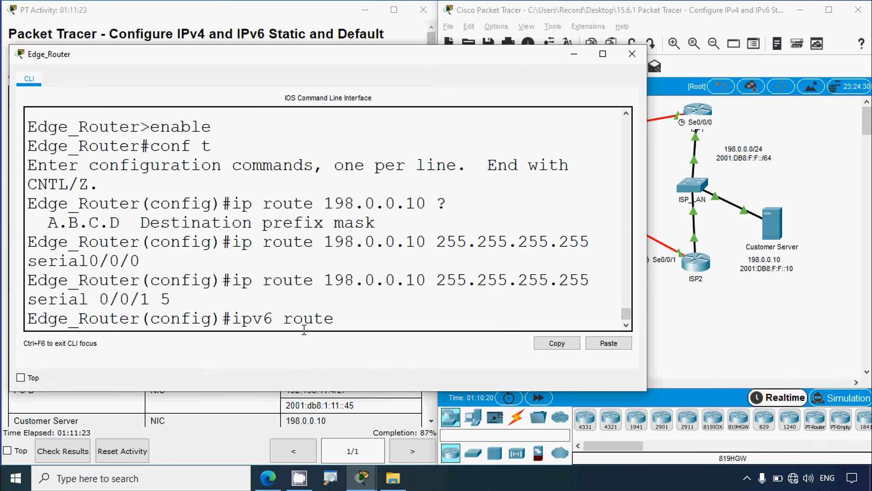
pyautogui.write('2001:DB8')
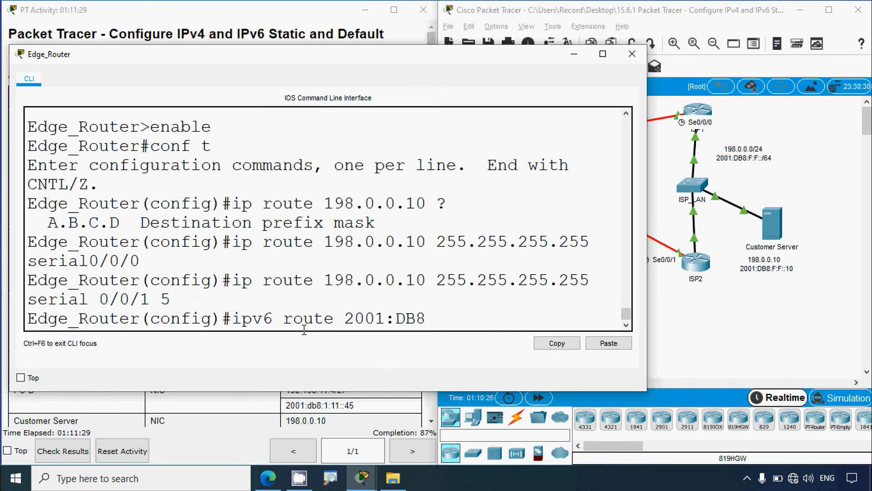
pyautogui.write(':F:F::10/128')
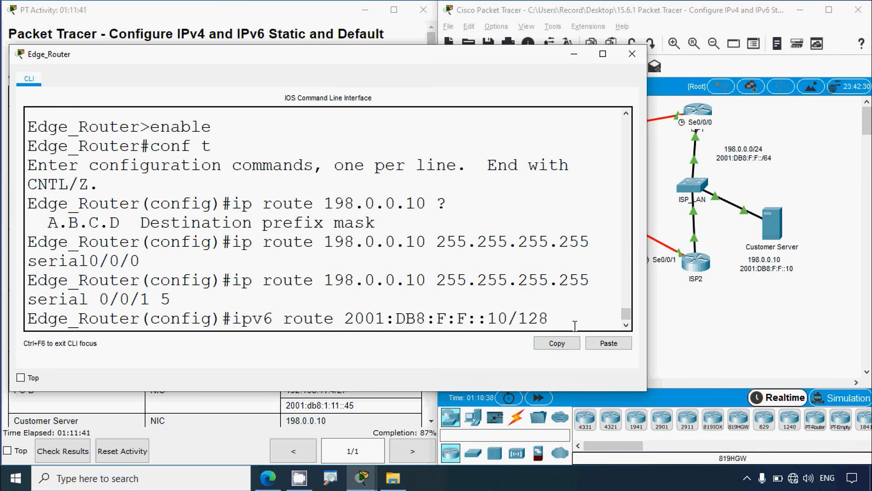
pyautogui.click(587, 344)
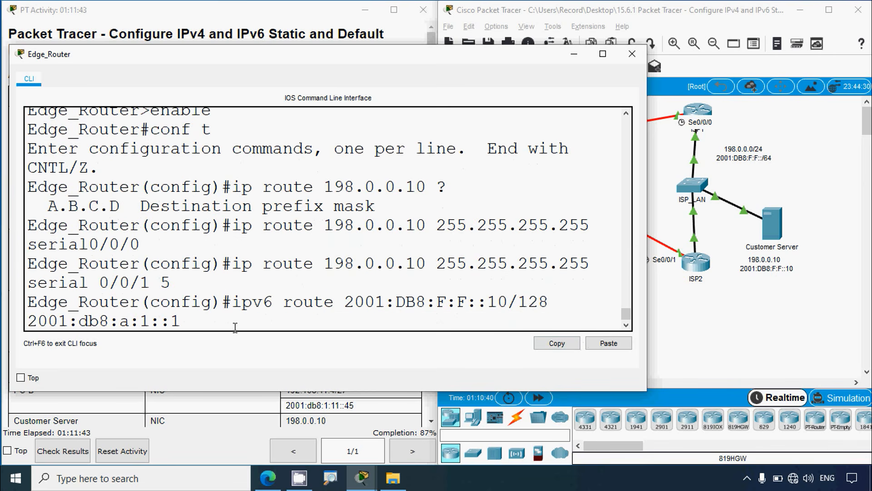
pyautogui.press('Return')
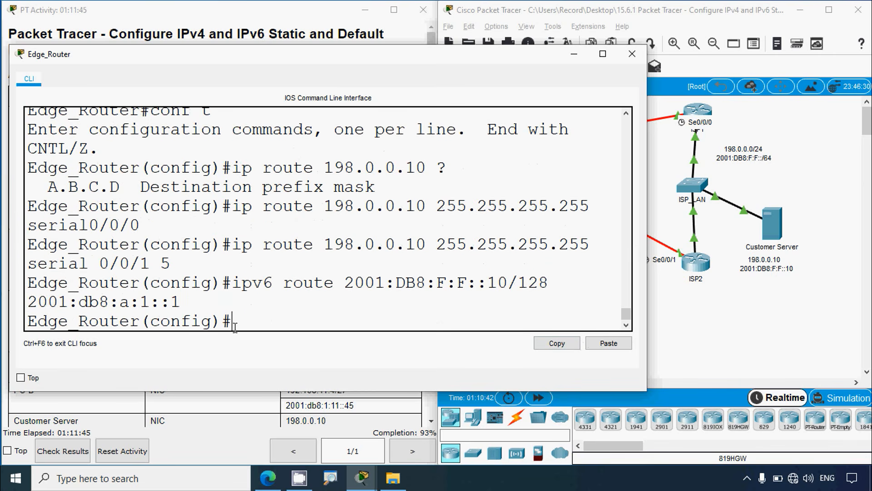
# Step: Check the IPv6 floating host route instruction and select ISP2's S0/0/1 IPv6 address 2001:db8:a:2::1 in the addressing table
pyautogui.click(248, 403)
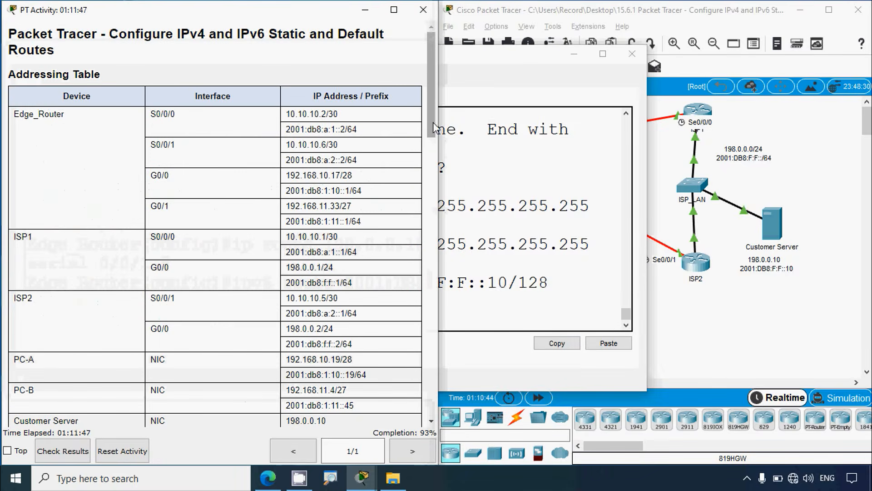
pyautogui.moveTo(432, 128); pyautogui.dragTo(430, 412)
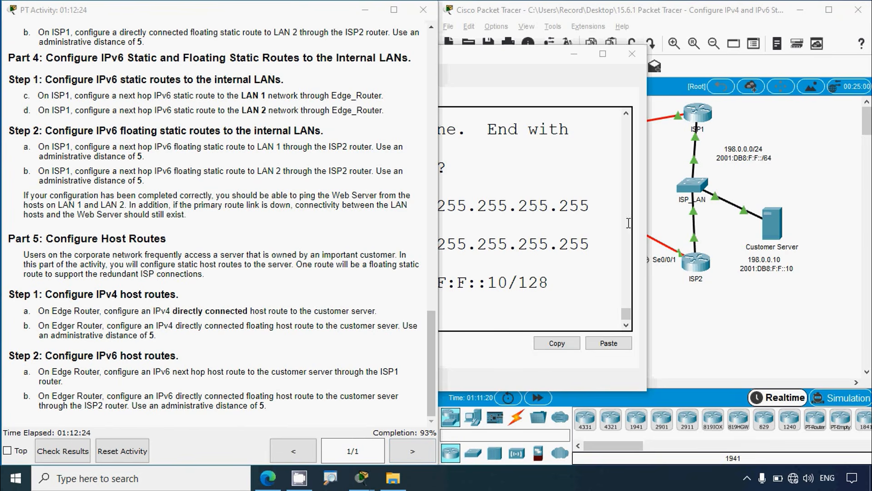
pyautogui.click(702, 340)
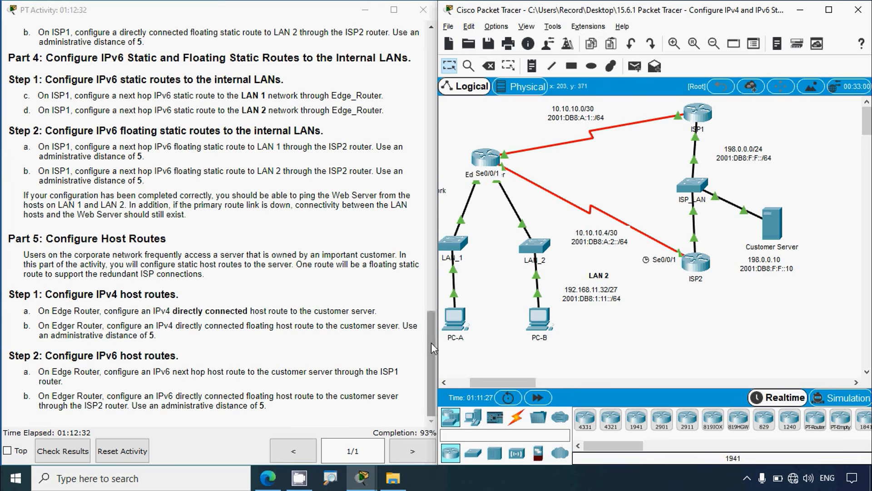
pyautogui.moveTo(431, 348); pyautogui.dragTo(426, 82)
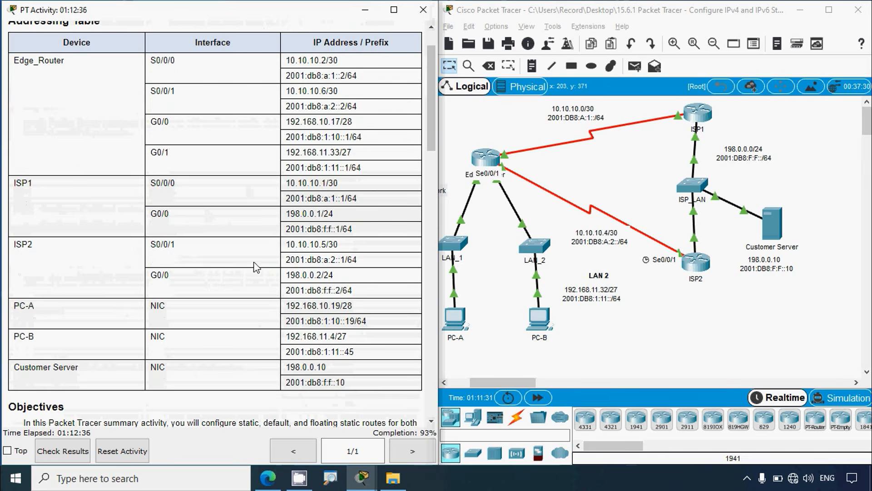
pyautogui.moveTo(286, 259); pyautogui.dragTo(345, 260)
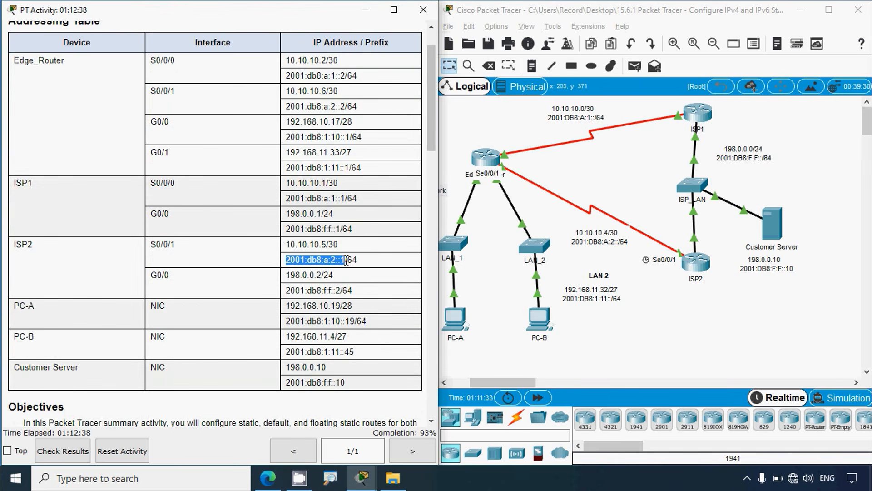
# Step: Reuse ipv6 route 2001:DB8:F:F::10/128 from the previous command at Edge_Router's configuration prompt
pyautogui.click(485, 159)
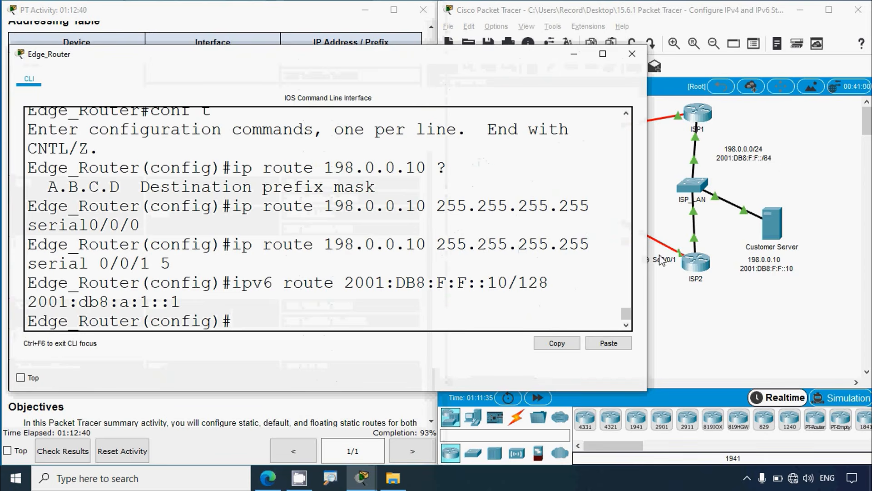
pyautogui.moveTo(651, 248); pyautogui.dragTo(740, 250)
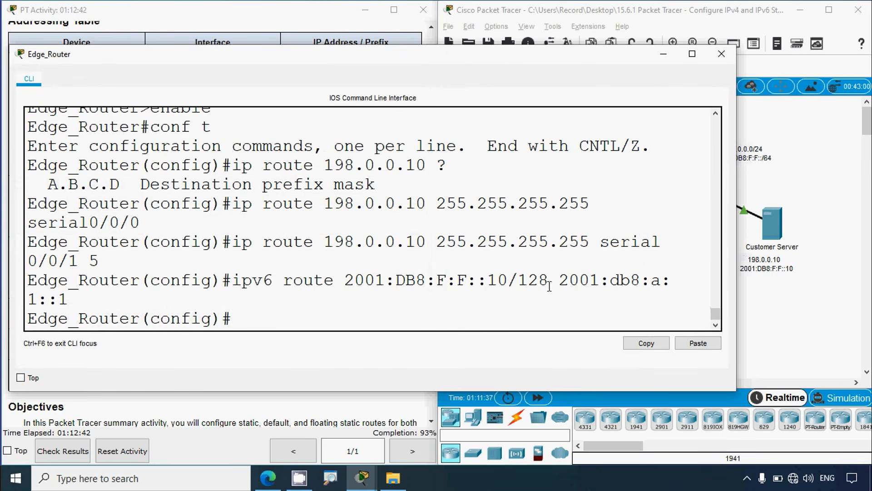
pyautogui.moveTo(549, 286); pyautogui.dragTo(237, 283)
pyautogui.hotkey('ctrl', 'c')
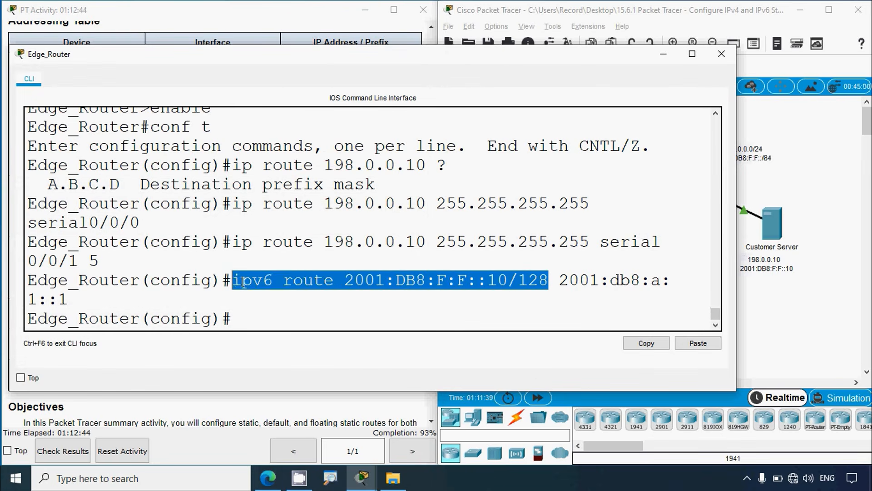
pyautogui.rightClick(244, 281)
pyautogui.click(266, 288)
pyautogui.rightClick(235, 316)
pyautogui.click(265, 339)
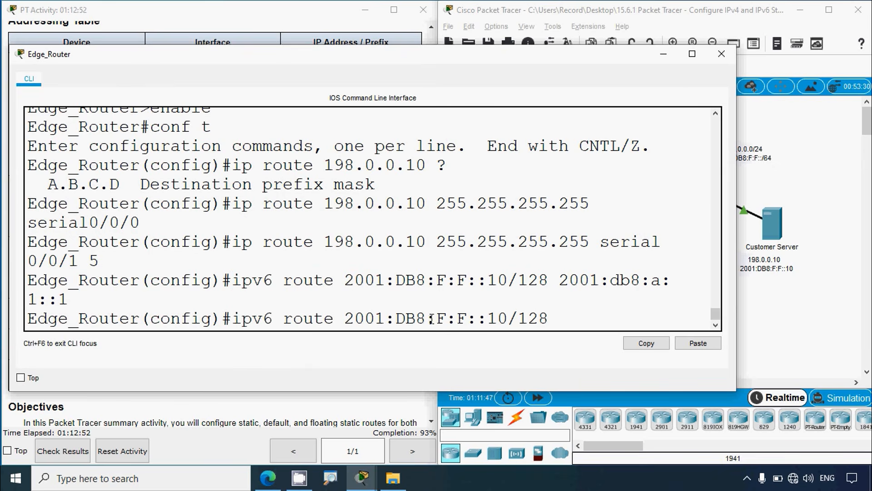
# Step: Complete the IPv6 floating host route with next hop 2001:db8:a:2::1 and administrative distance 5, run it, and close Edge_Router
pyautogui.click(181, 21)
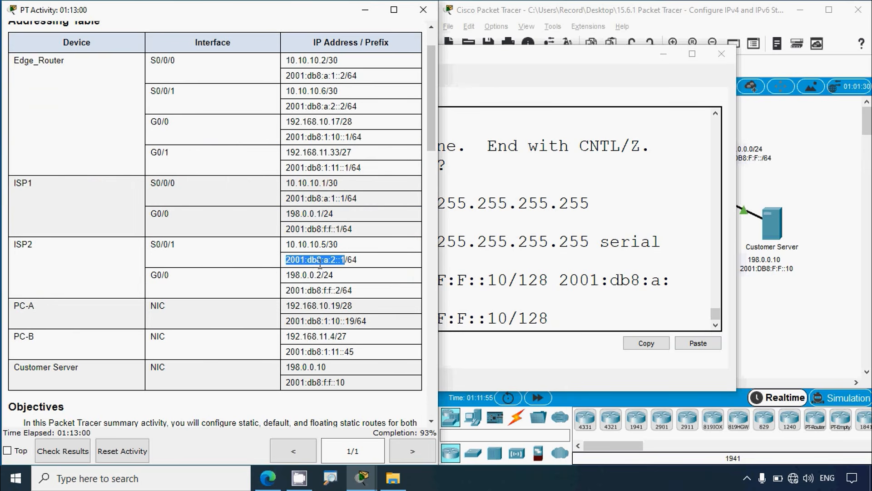
pyautogui.click(546, 321)
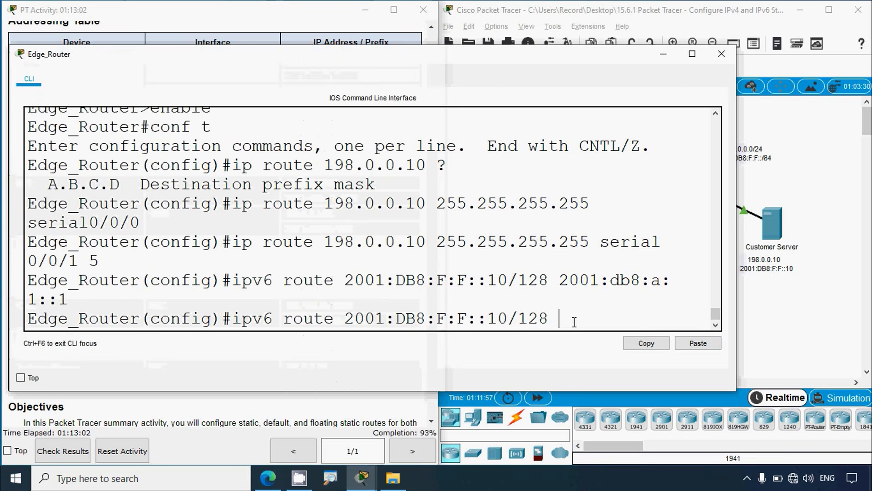
pyautogui.rightClick(582, 326)
pyautogui.click(589, 338)
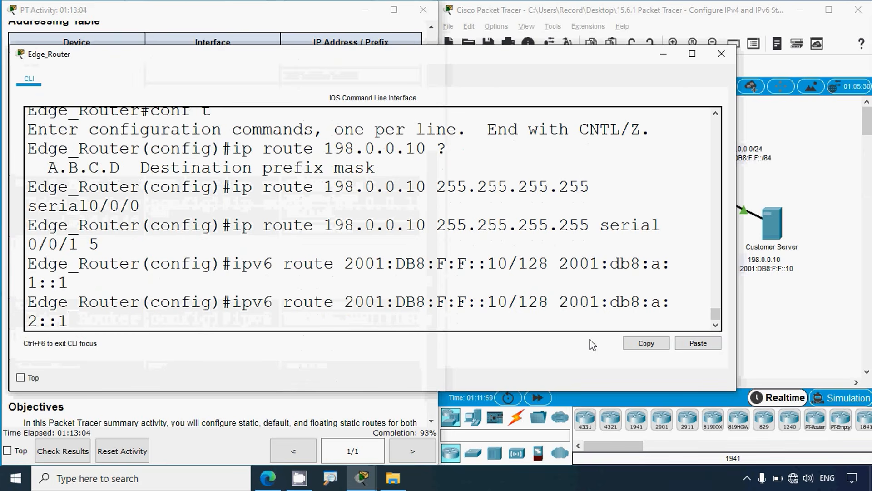
pyautogui.moveTo(736, 291); pyautogui.dragTo(821, 288)
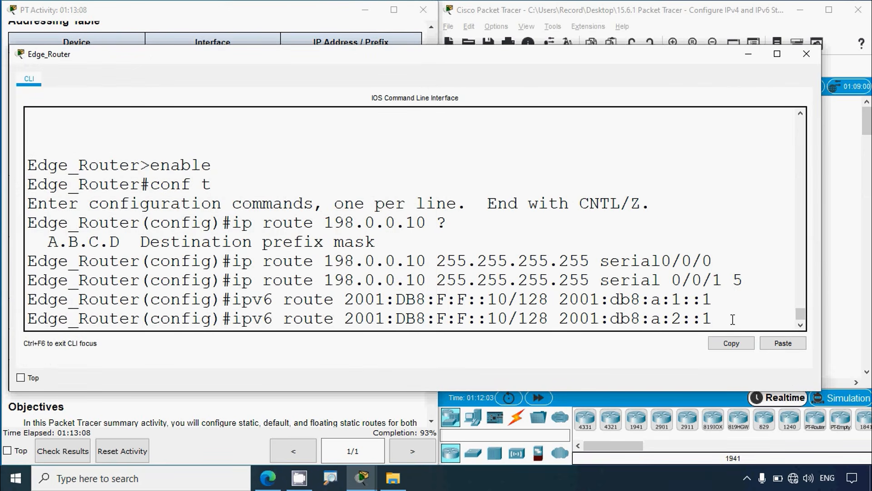
pyautogui.write('5')
pyautogui.press('Return')
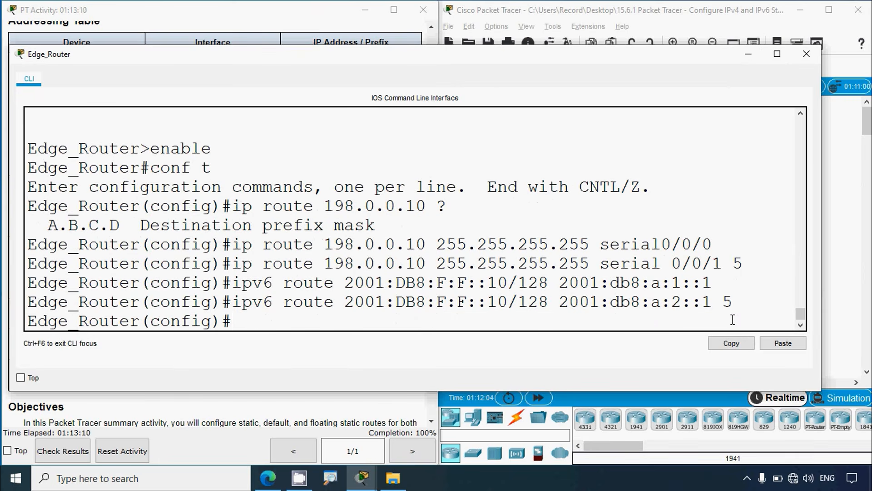
pyautogui.click(806, 54)
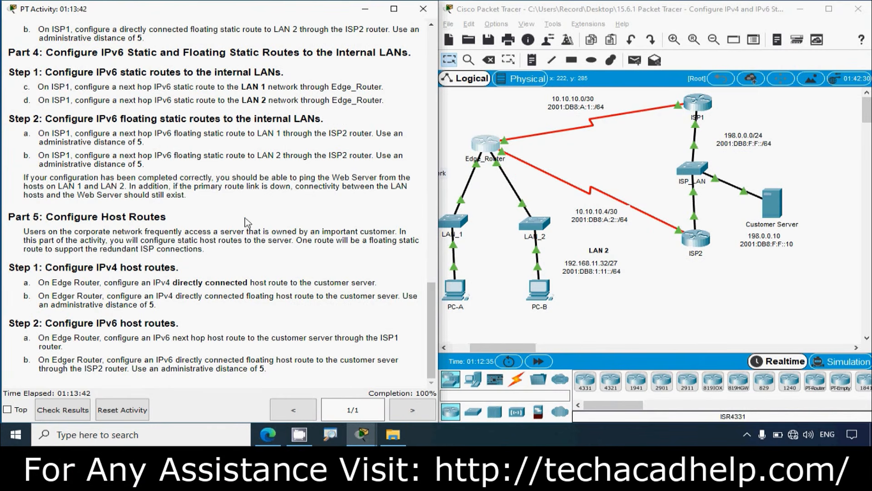
# Step: Leave configuration mode on Edge_Router and run show ip route to examine its static host and default routes
pyautogui.click(621, 324)
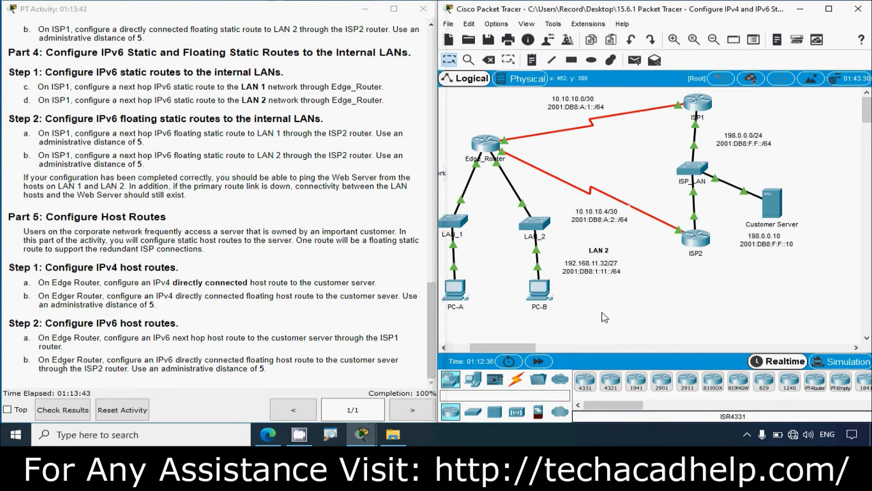
pyautogui.click(486, 148)
pyautogui.click(570, 54)
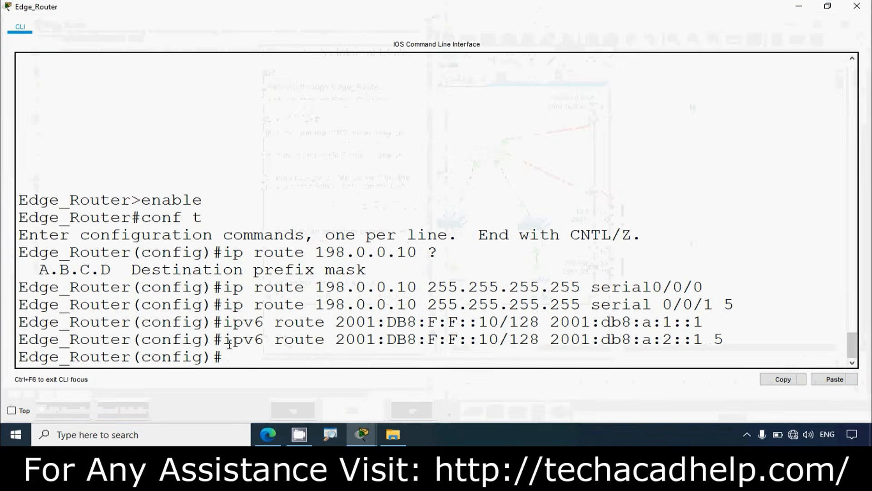
pyautogui.write('exit')
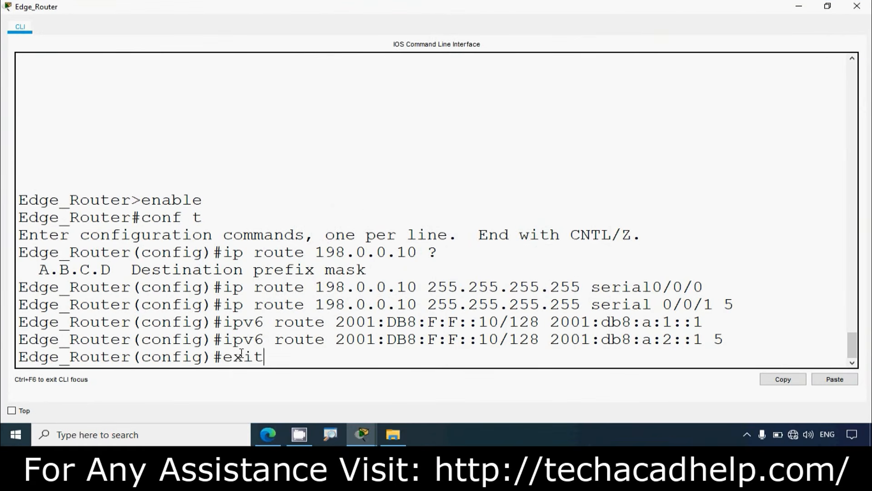
pyautogui.press('Return')
pyautogui.write('show ip route')
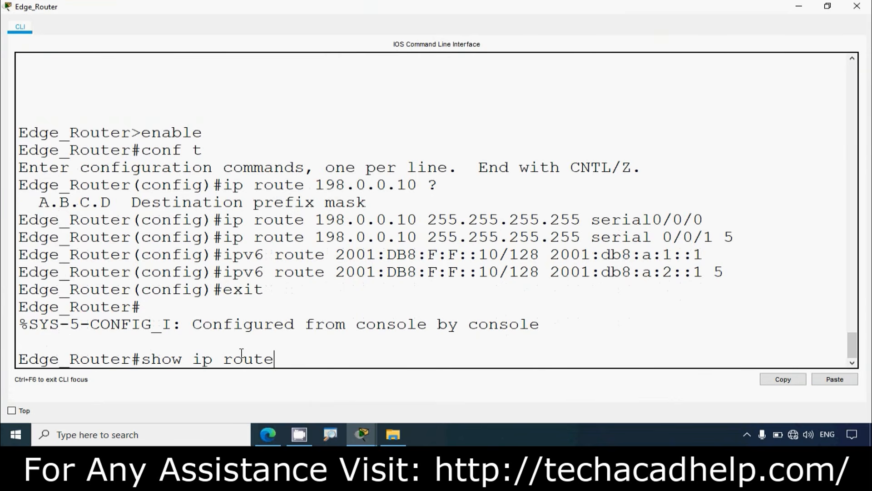
pyautogui.press('Return')
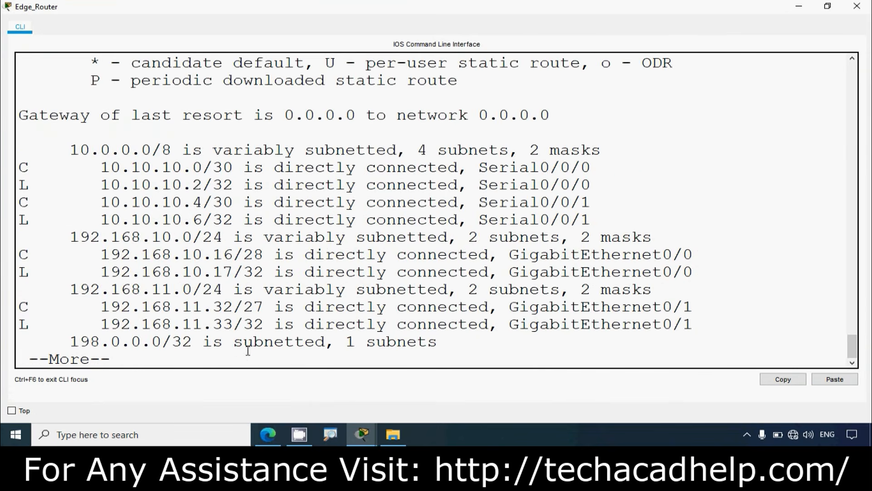
pyautogui.press('space')
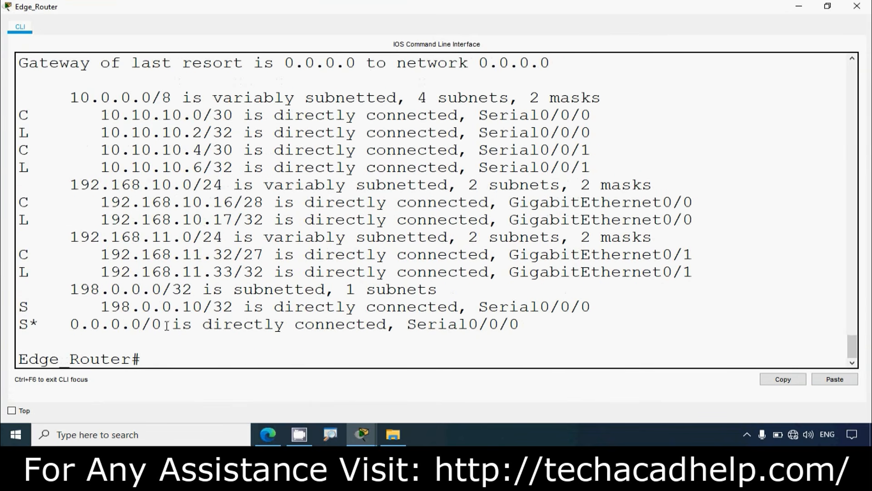
pyautogui.moveTo(20, 306); pyautogui.dragTo(245, 305)
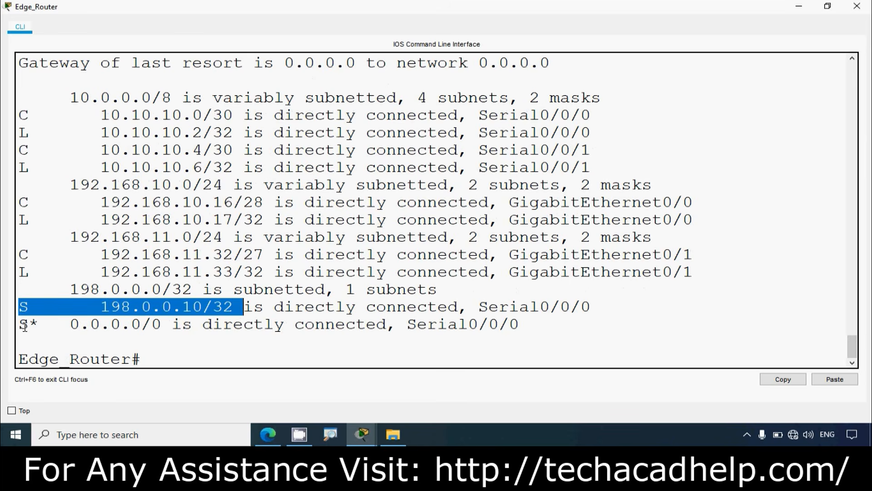
pyautogui.moveTo(24, 325); pyautogui.dragTo(142, 324)
# Step: Run show ipv6 route at Edge_Router's privileged prompt and page through to the end of the IPv6 routing table
pyautogui.click(167, 360)
pyautogui.write('show')
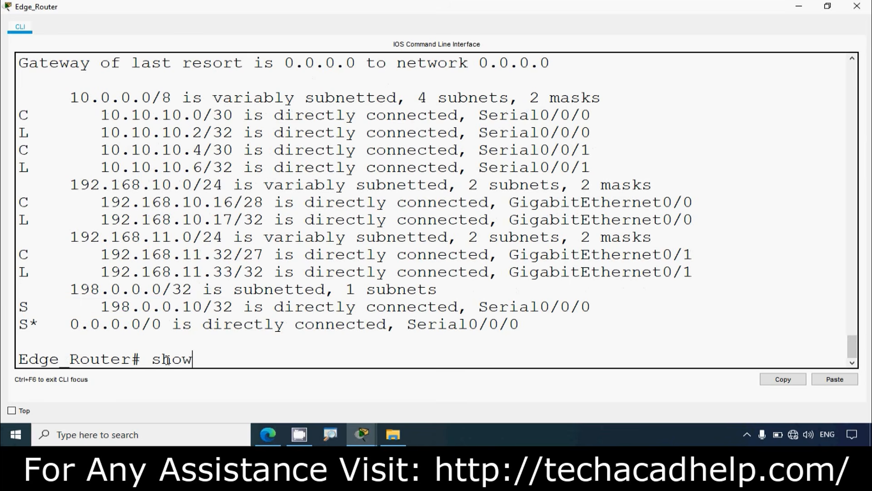
pyautogui.write(' ipv6 route')
pyautogui.press('Return')
pyautogui.press('space')
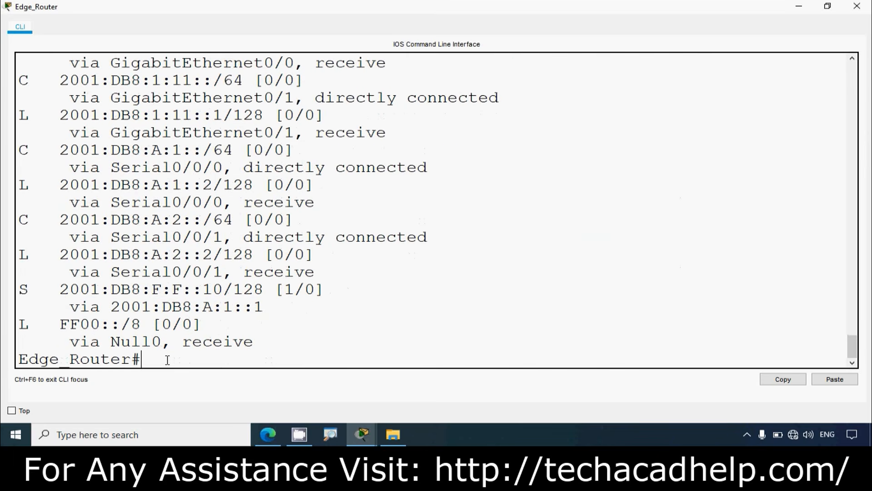
# Step: Examine the static IPv6 host and default routes in Edge_Router's routing table, and close the router window
pyautogui.moveTo(19, 291); pyautogui.dragTo(296, 303)
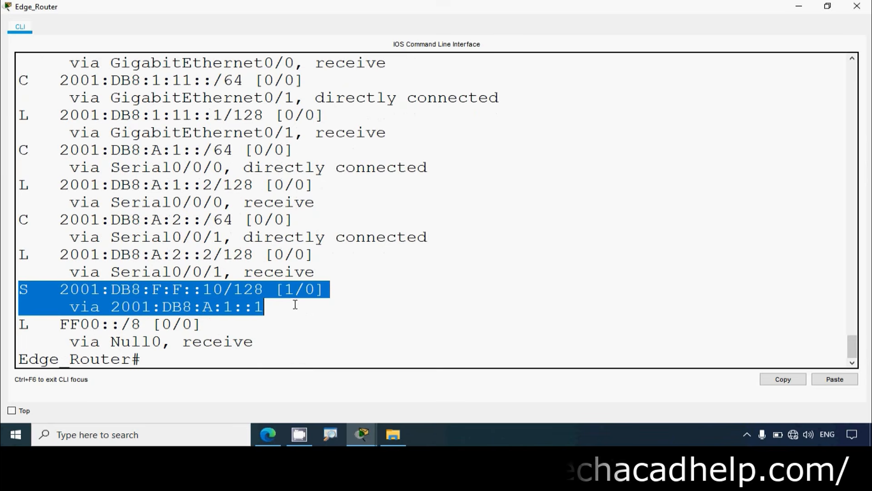
pyautogui.scroll(3, 204, 273)
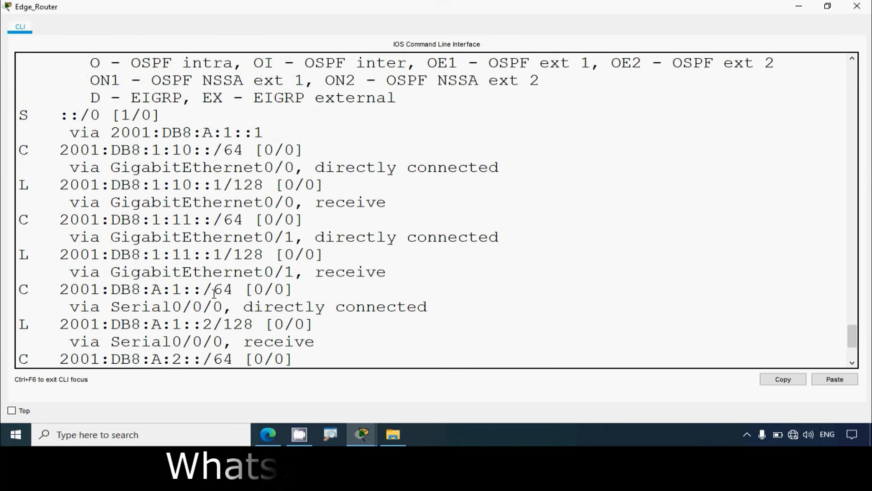
pyautogui.scroll(-2, 142, 231)
pyautogui.scroll(2, 141, 231)
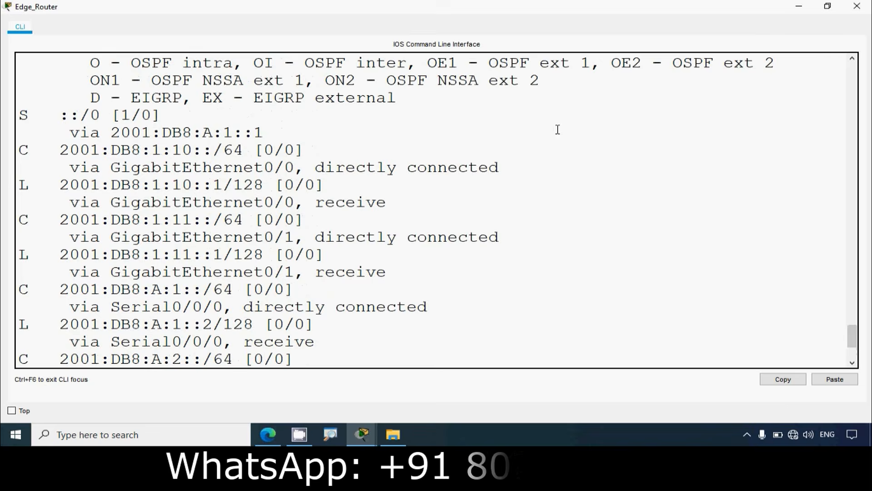
pyautogui.click(857, 6)
# Step: Open ISP1's command line, enter privileged mode and run show ip route to examine its static routes to LAN 1 and LAN 2
pyautogui.click(699, 112)
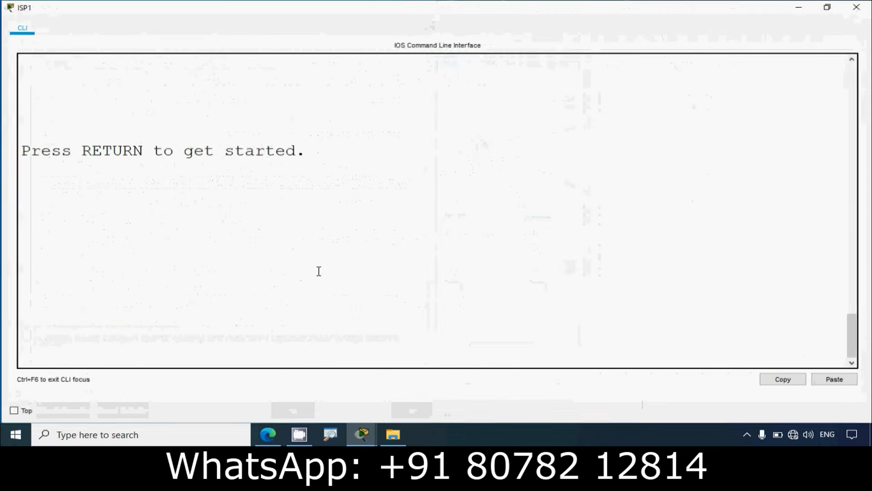
pyautogui.press('Return')
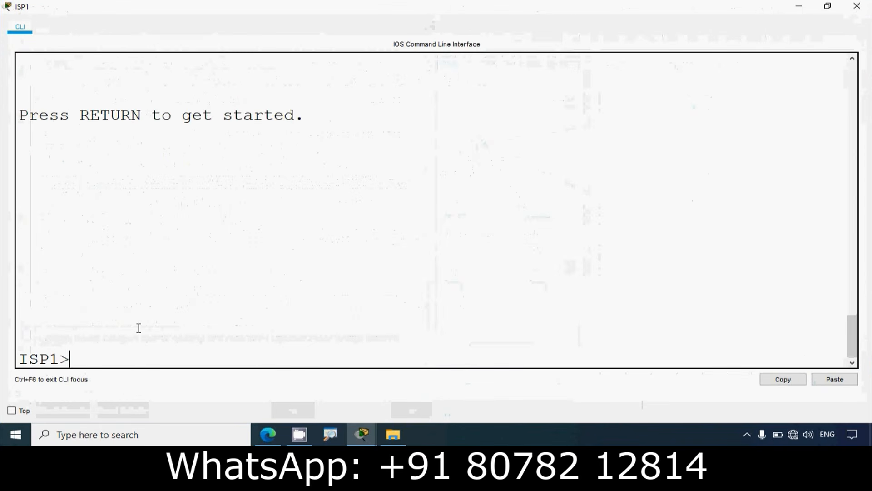
pyautogui.write('enable')
pyautogui.press('Return')
pyautogui.write('shoiw')
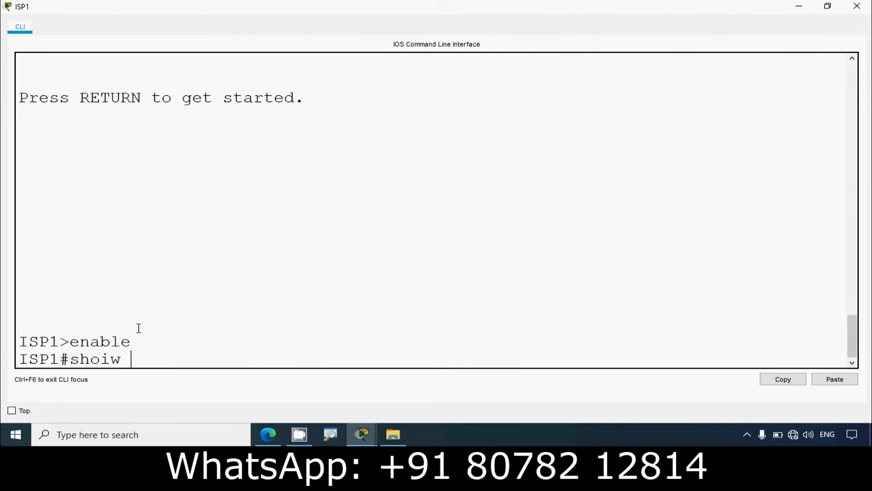
pyautogui.press('BackSpace')
pyautogui.write('ip route')
pyautogui.press('Return')
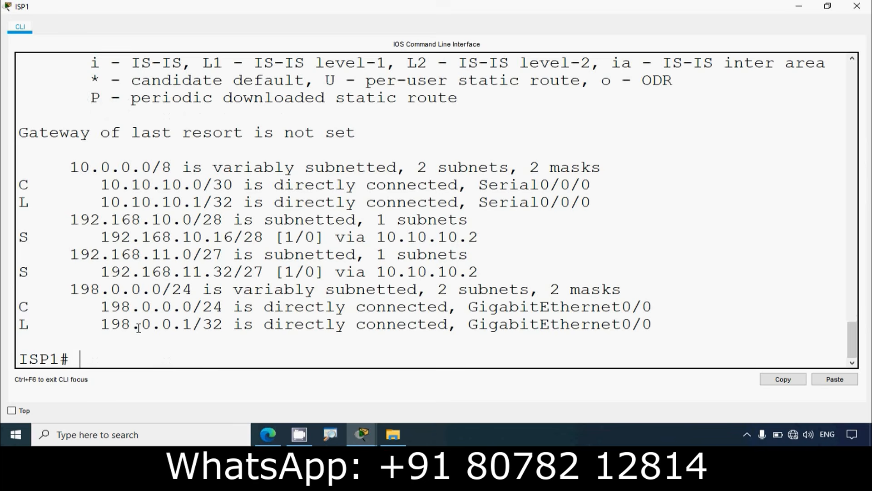
pyautogui.moveTo(25, 237); pyautogui.dragTo(547, 272)
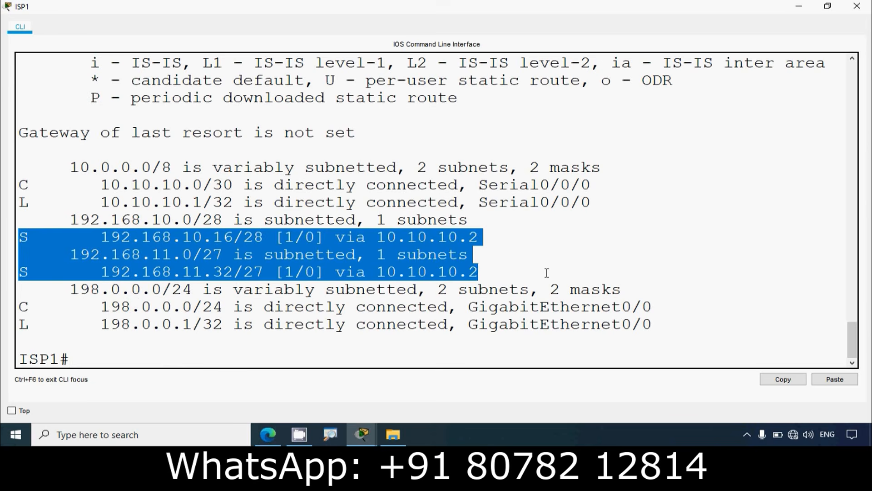
# Step: Run show ipv6 route on ISP1 and examine its static IPv6 routes to the LAN 1 and LAN 2 networks
pyautogui.click(157, 360)
pyautogui.write('sh')
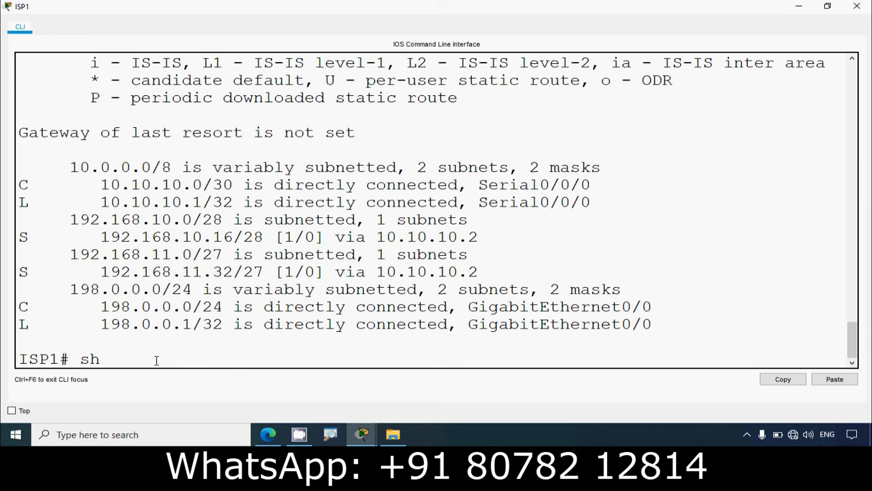
pyautogui.write('ow ipv6 route')
pyautogui.press('Return')
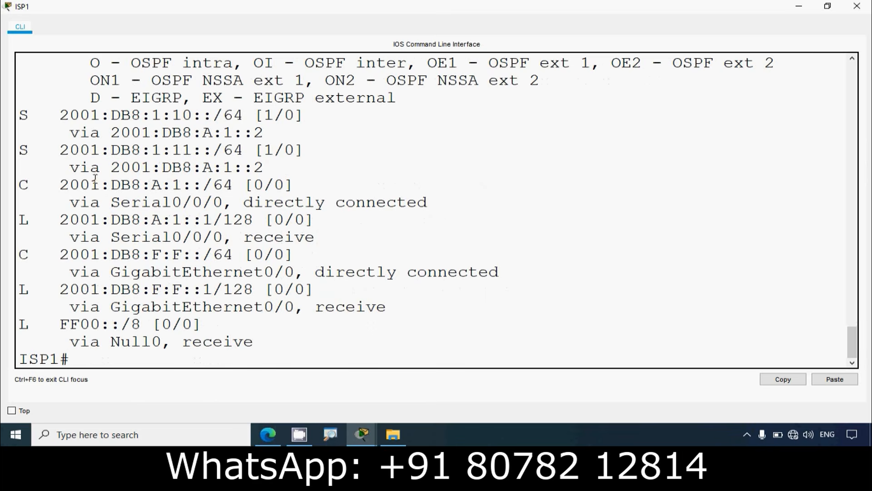
pyautogui.moveTo(26, 119); pyautogui.dragTo(344, 160)
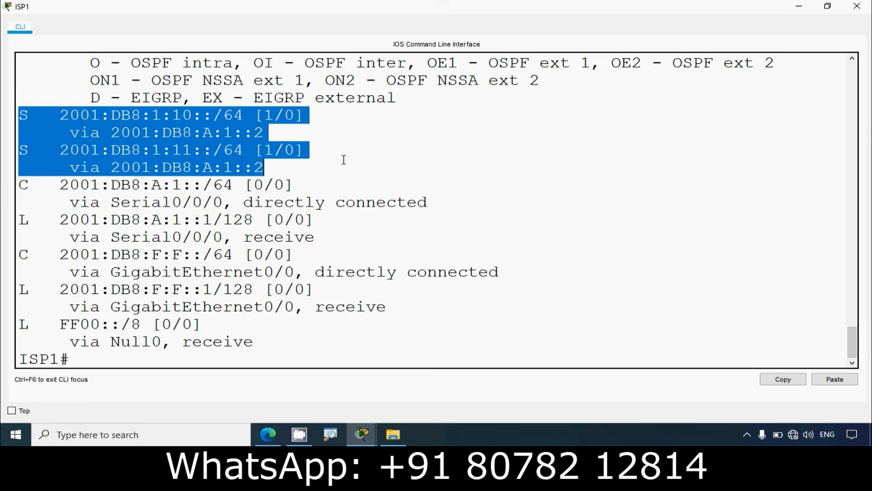
pyautogui.scroll(2, 342, 160)
pyautogui.scroll(-2, 344, 173)
pyautogui.click(344, 183)
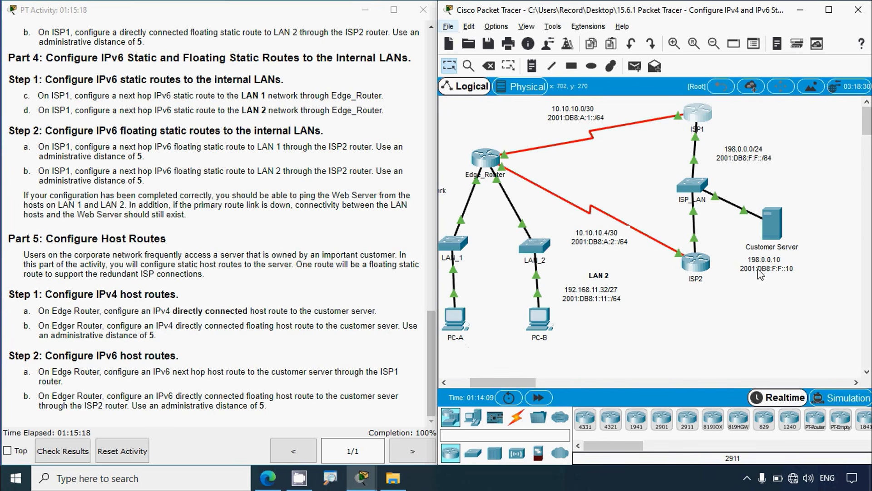
# Step: Open PC-A's command prompt and widen its window
pyautogui.click(463, 332)
pyautogui.moveTo(461, 75); pyautogui.dragTo(254, 77)
pyautogui.click(339, 152)
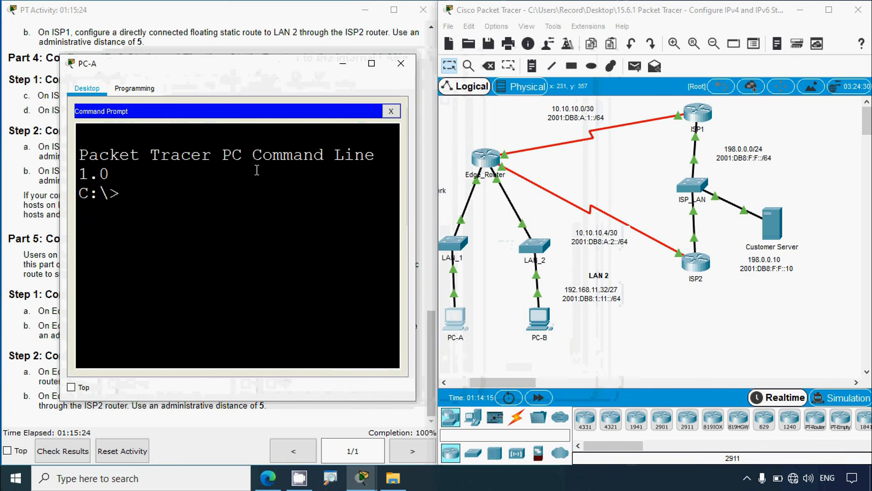
pyautogui.moveTo(416, 179); pyautogui.dragTo(484, 177)
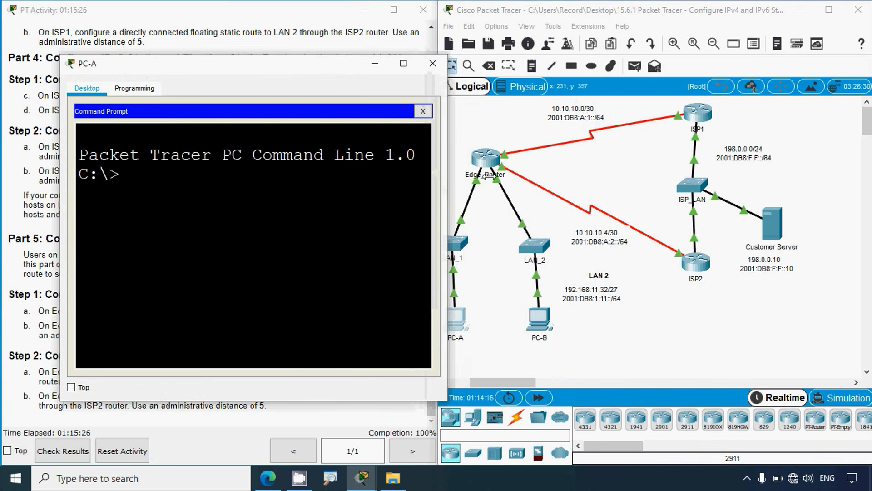
# Step: Ping the customer server at 198.0.0.10 from PC-A, fast-forward the simulation time and widen the window to read the replies
pyautogui.write('pin')
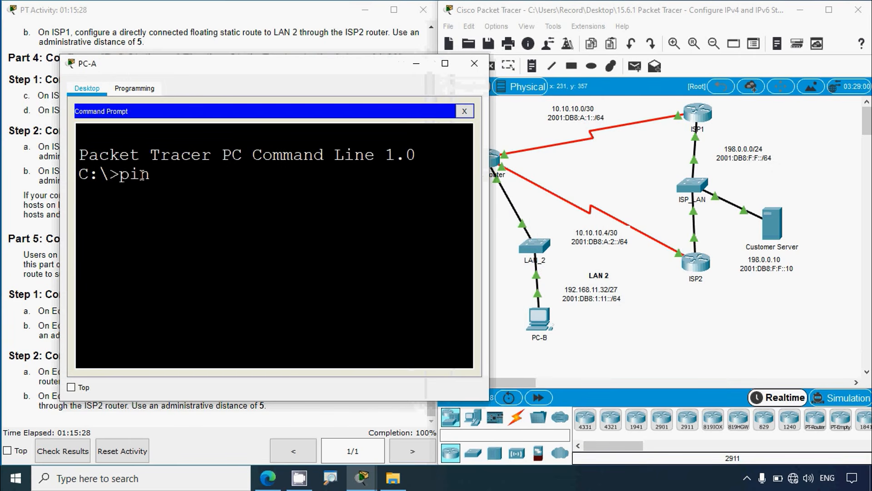
pyautogui.write('g 19')
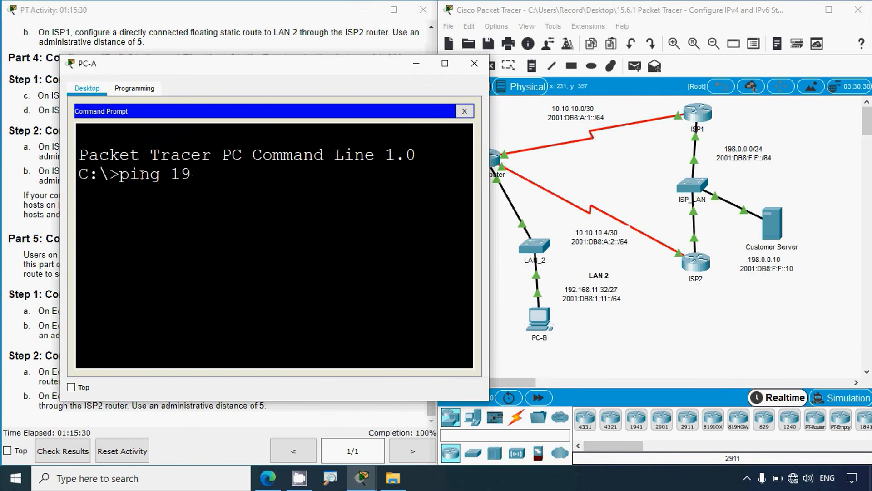
pyautogui.write('8.0.0.10')
pyautogui.press('Return')
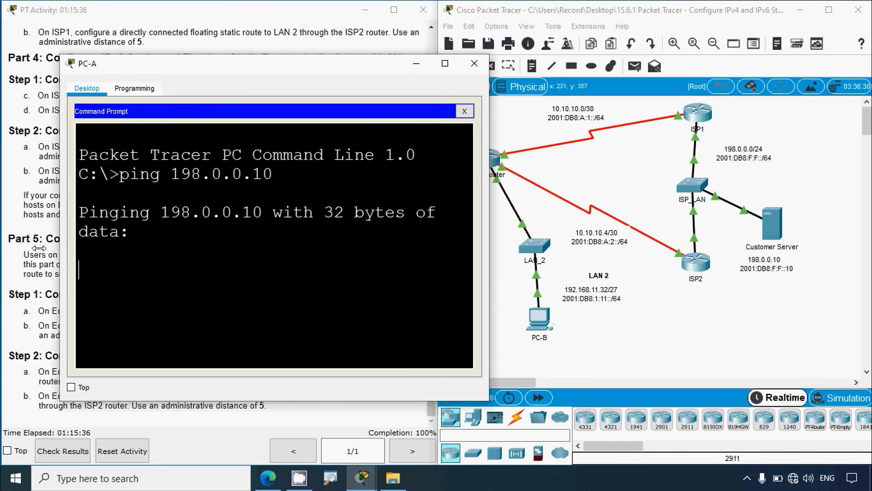
pyautogui.click(539, 398)
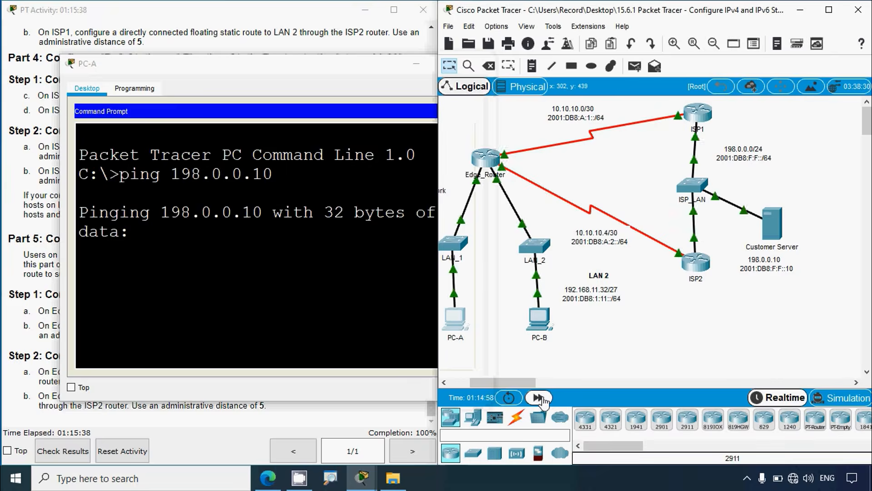
pyautogui.click(334, 329)
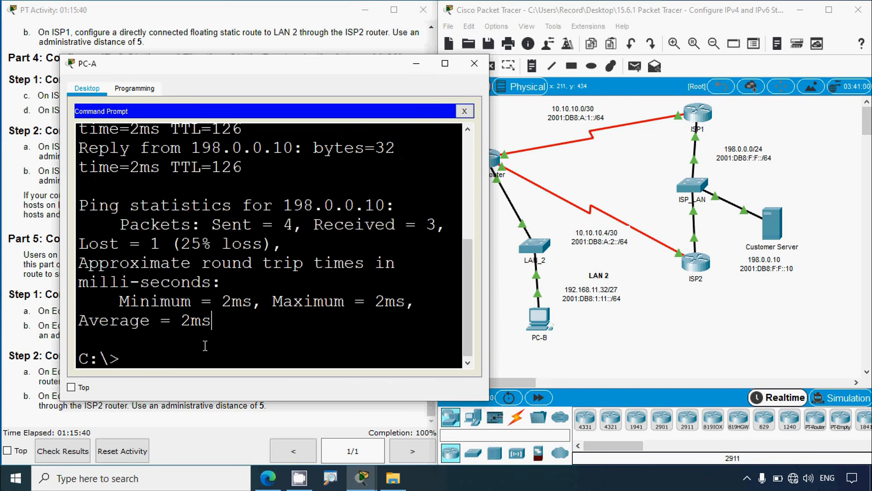
pyautogui.moveTo(493, 297); pyautogui.dragTo(613, 298)
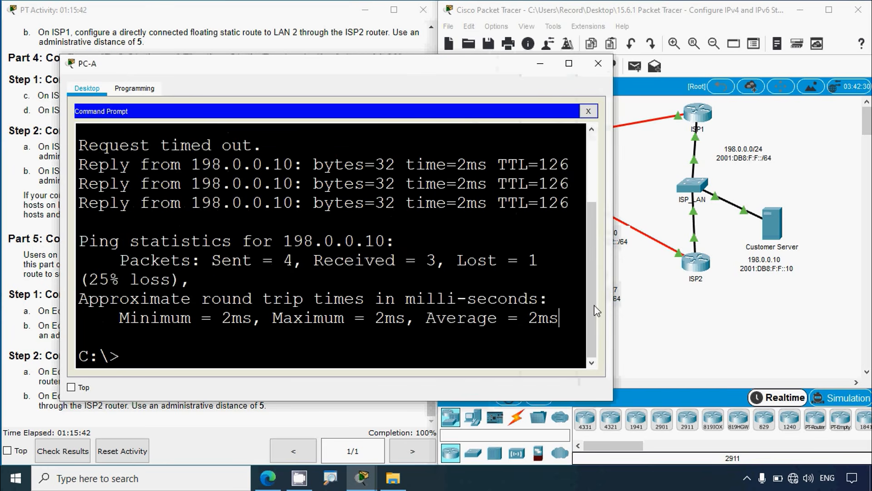
# Step: Repeat the ping from PC-A to 198.0.0.10 and enlarge the window to check the replies
pyautogui.press('Up')
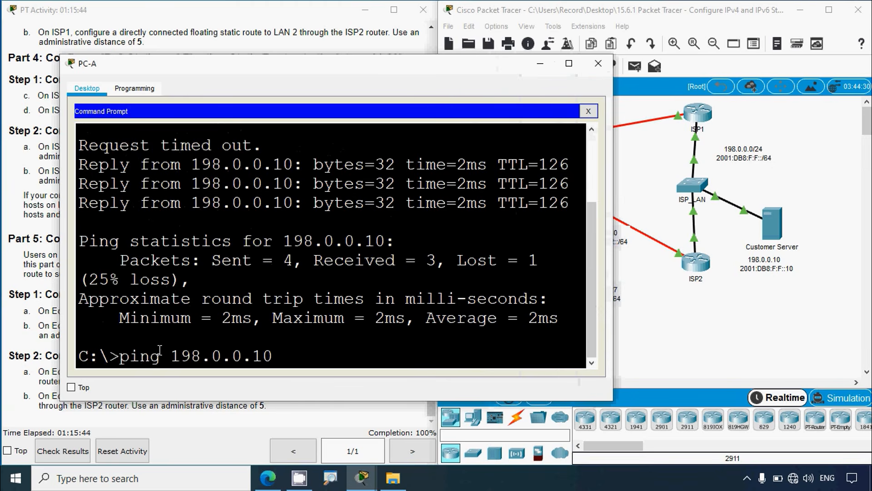
pyautogui.press('Return')
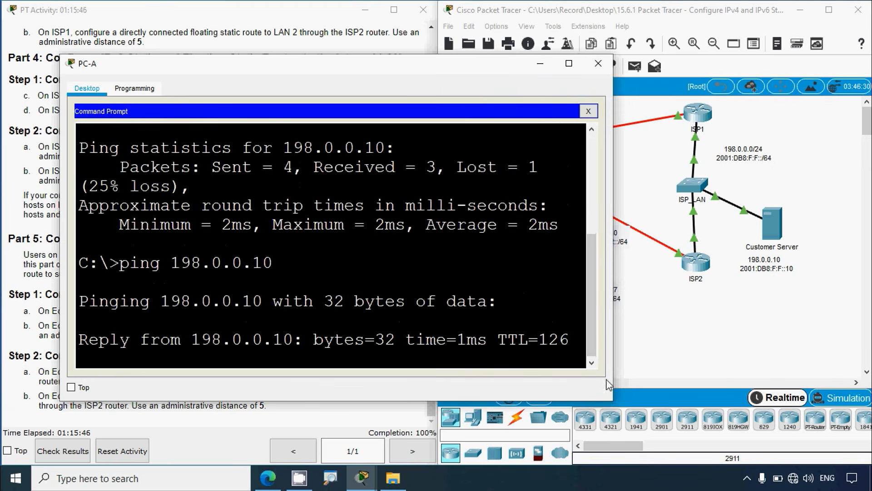
pyautogui.moveTo(613, 329); pyautogui.dragTo(645, 329)
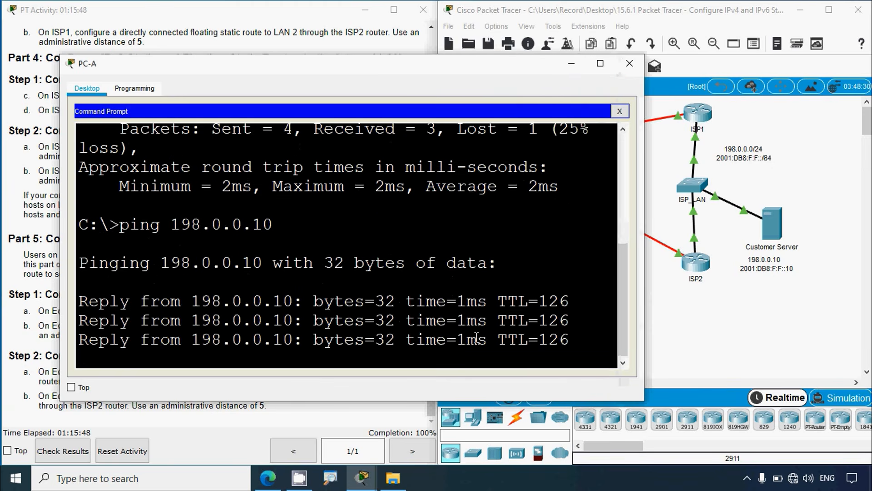
# Step: Ping the customer server's IPv6 address 2001:db8:f:f::10 from PC-A, check the replies in a wider window, and close PC-A
pyautogui.write('ping')
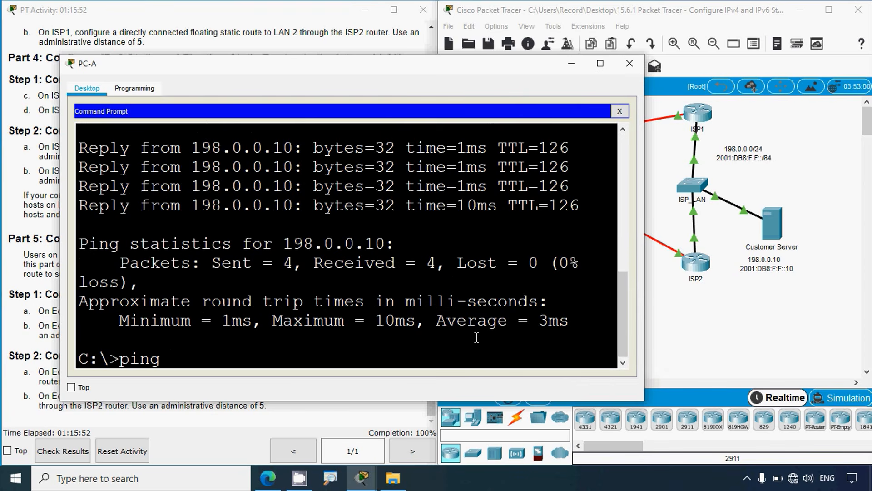
pyautogui.write(' 2001:db8:f:f')
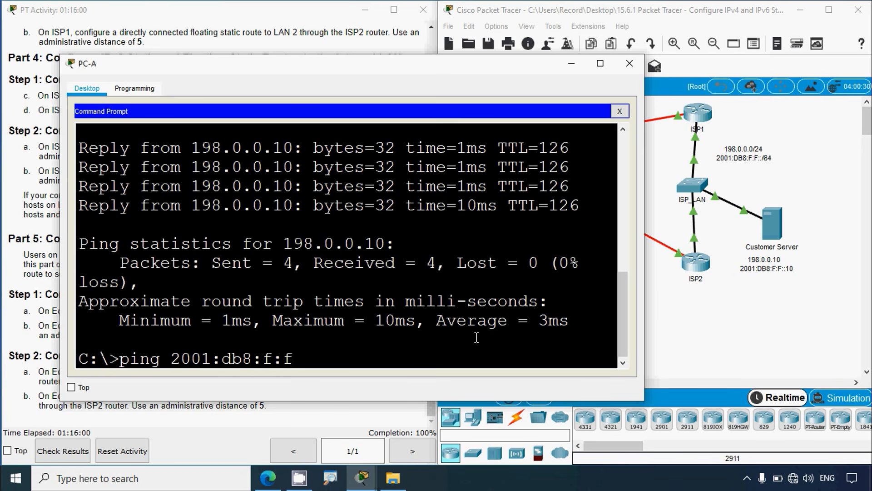
pyautogui.write('::10')
pyautogui.press('Return')
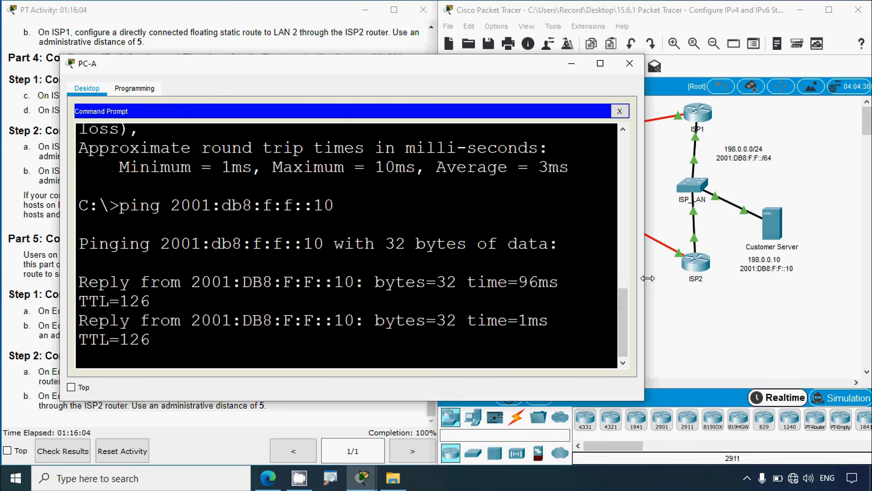
pyautogui.moveTo(645, 279); pyautogui.dragTo(761, 278)
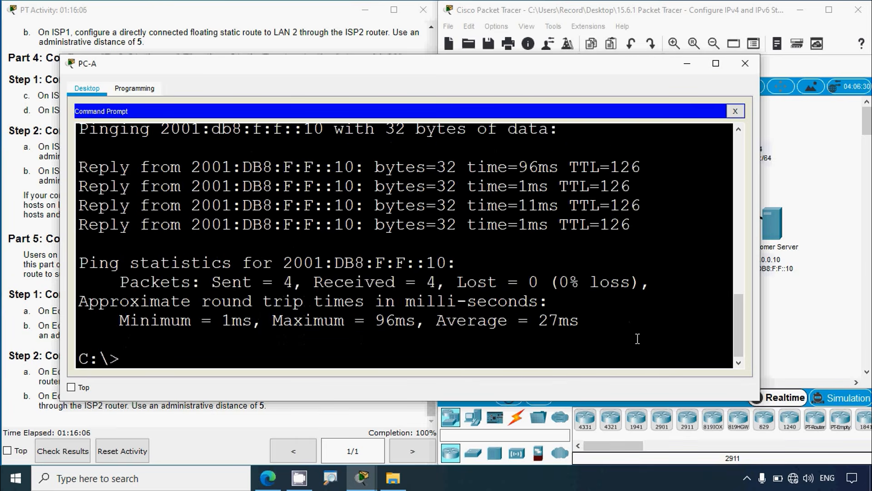
pyautogui.click(752, 64)
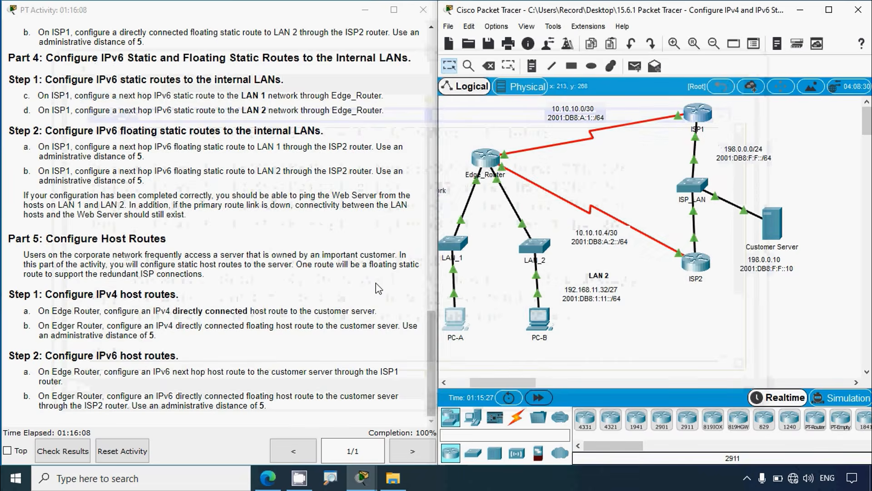